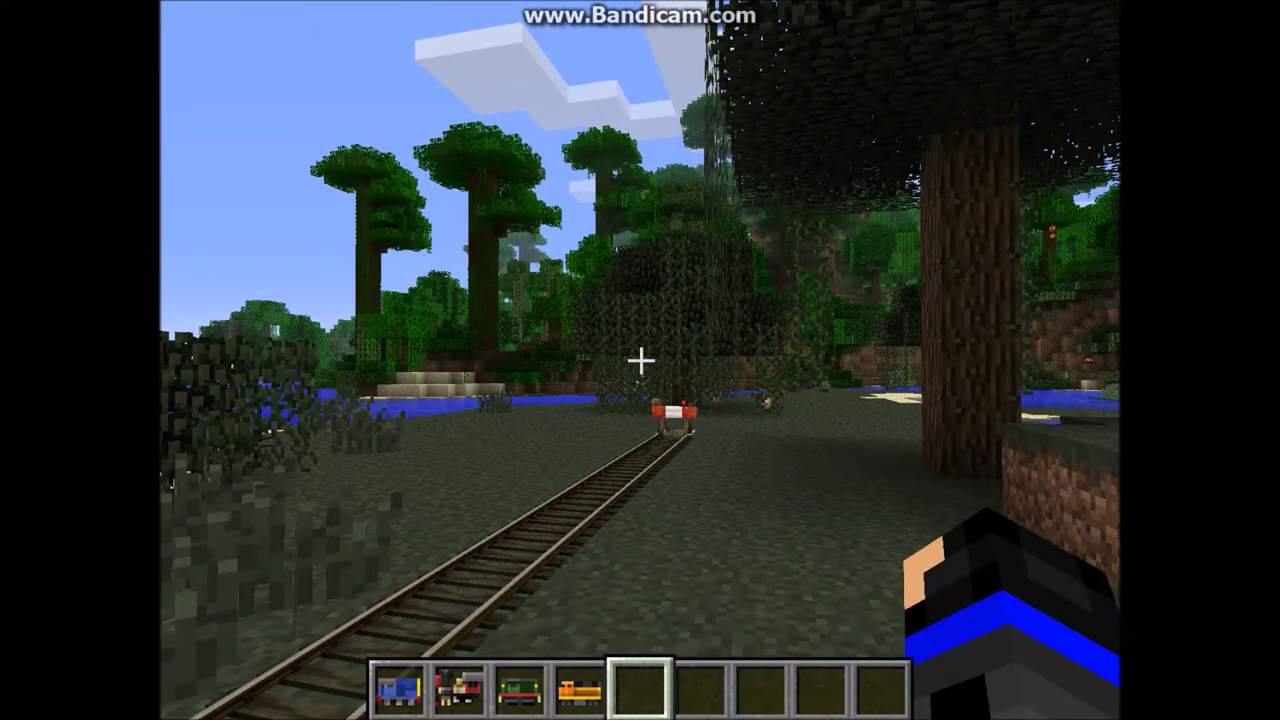
- Place the Shunter (UK) locomotive on the railway track and use it with an empty hand
scroll(640, 360, "up", 4)
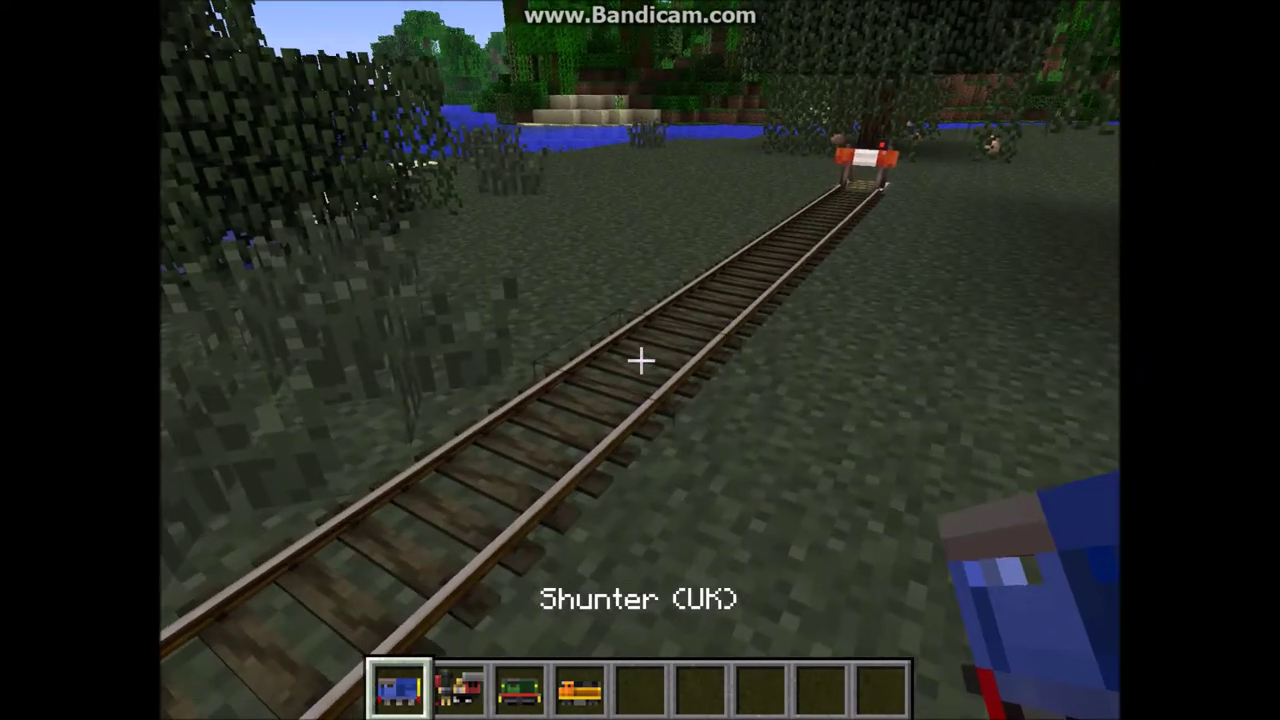
right_click(640, 360)
scroll(640, 360, "down", 4)
right_click(640, 360)
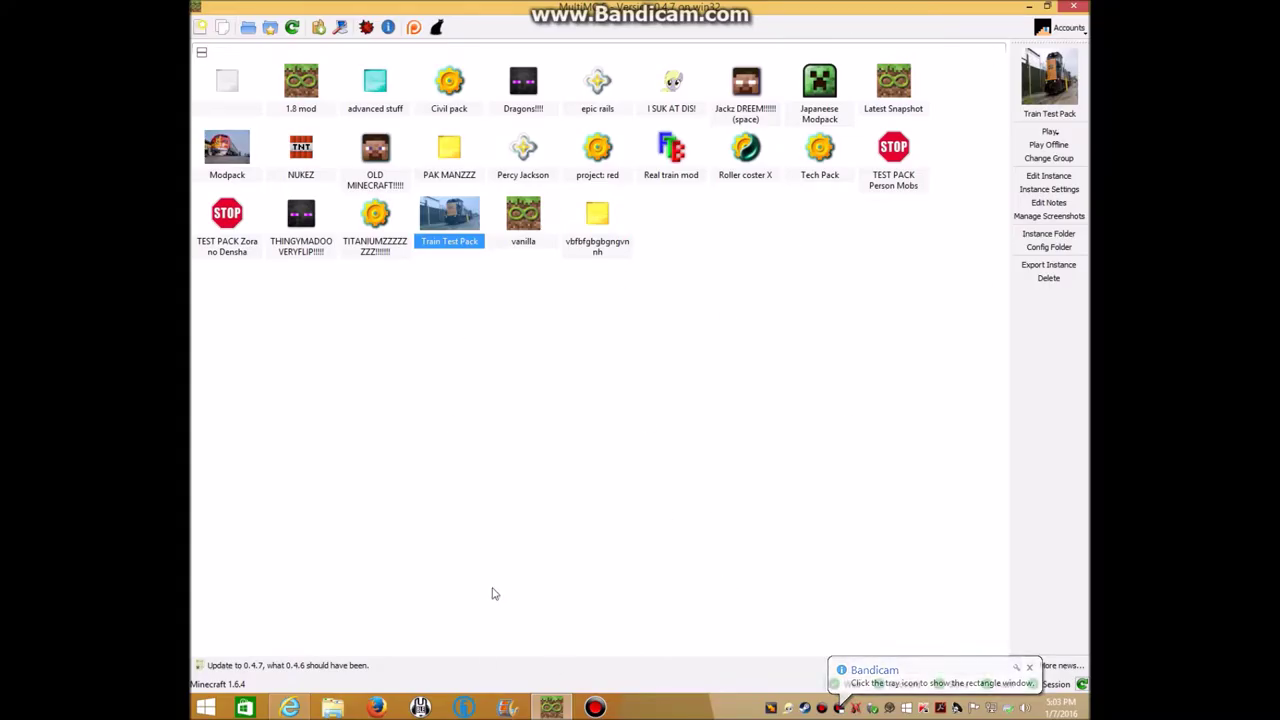
- Play the sd70_horn audio file on the desktop and delete it
left_click(1029, 7)
left_click_drag(403, 162, 380, 400)
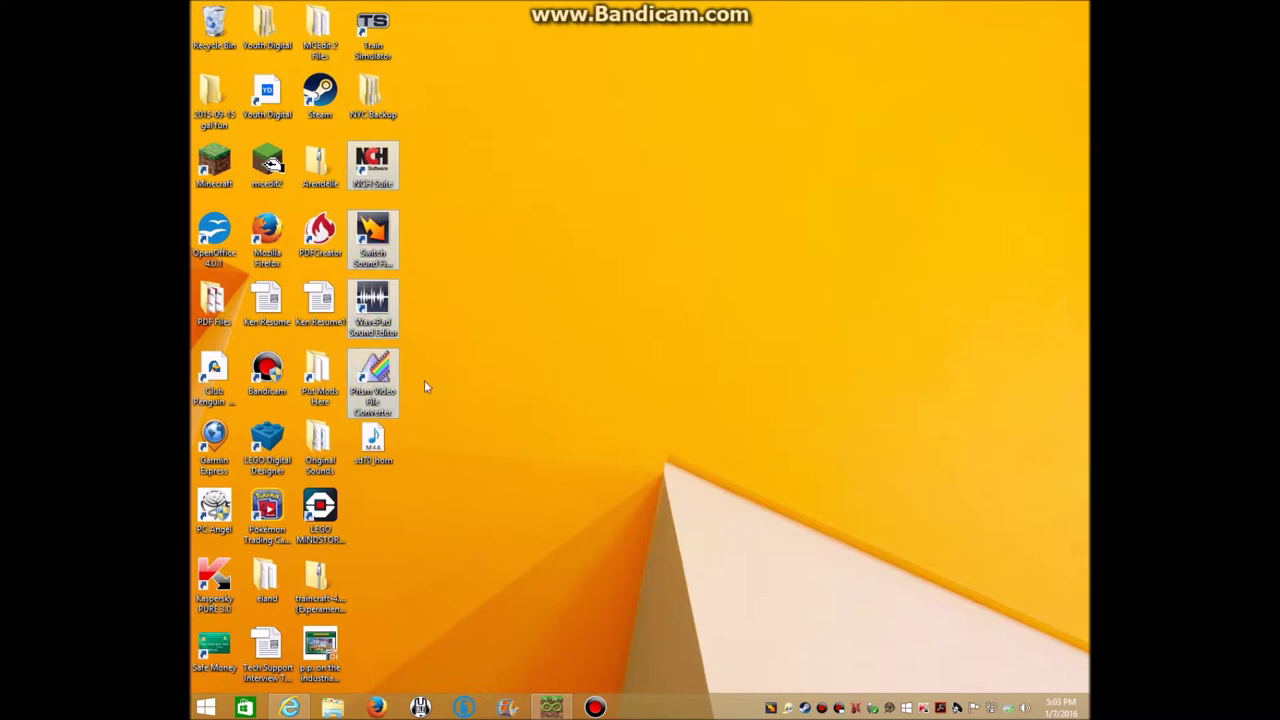
left_click(440, 323)
double_click(372, 440)
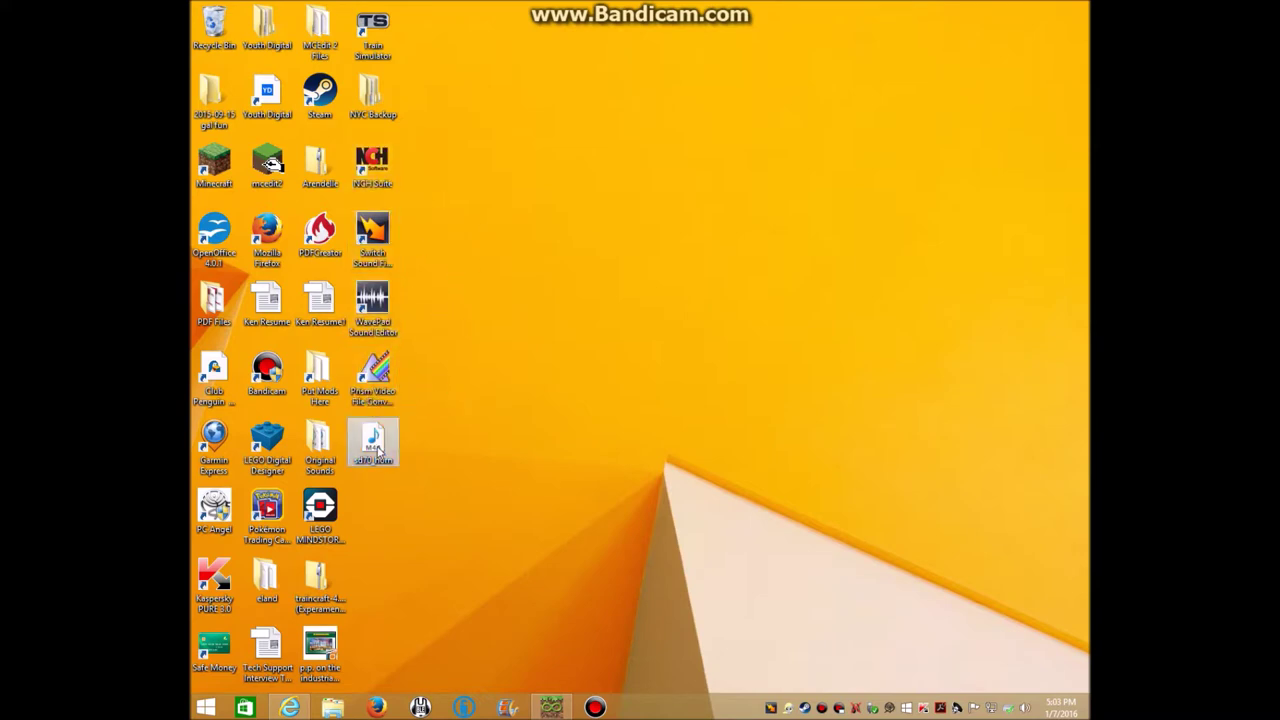
left_click(345, 7)
mouse_move(372, 450)
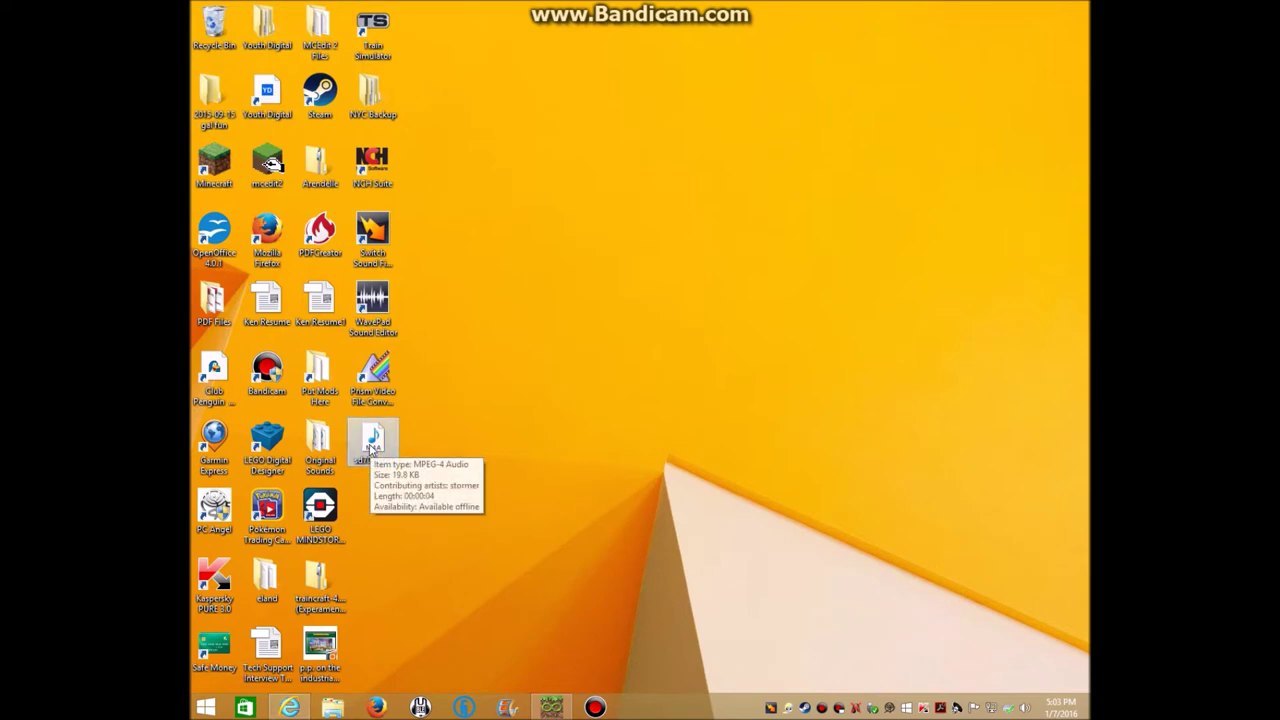
key("Delete")
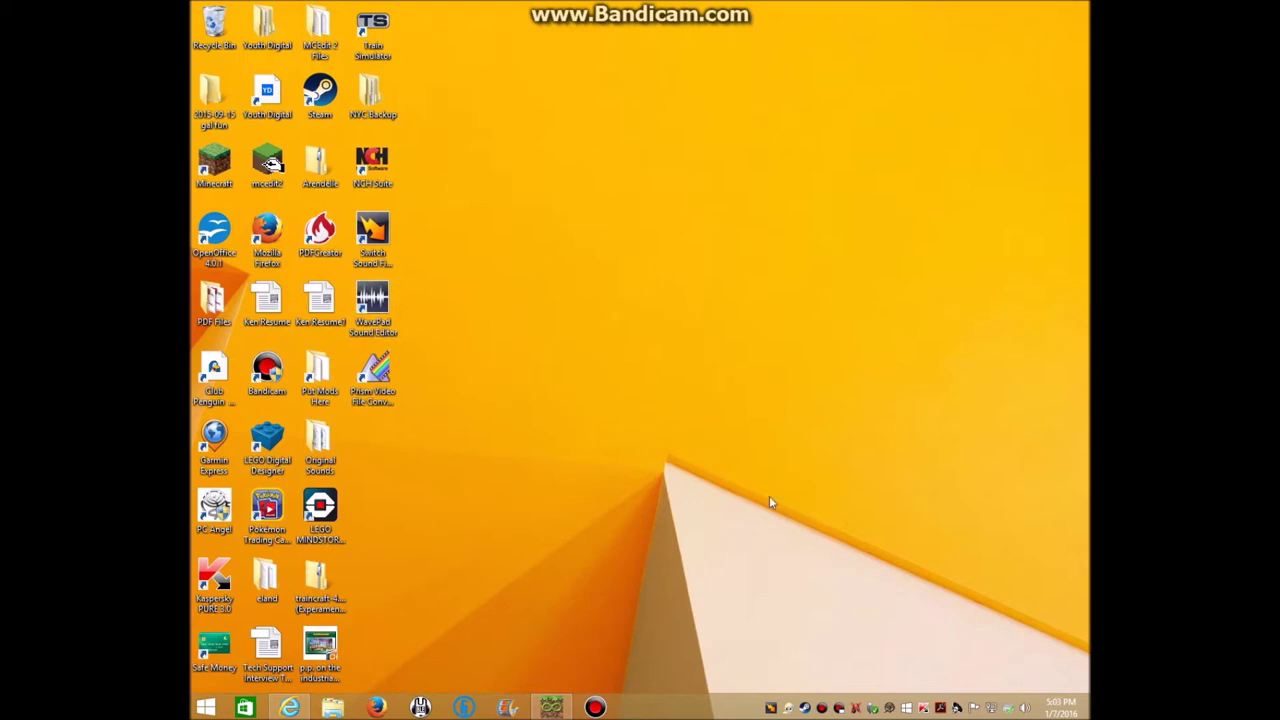
- Open the assets/tc/sound folder inside the traincraft-4.2.0_004 (Experamental) archive and look through its sound files
double_click(328, 582)
double_click(783, 112)
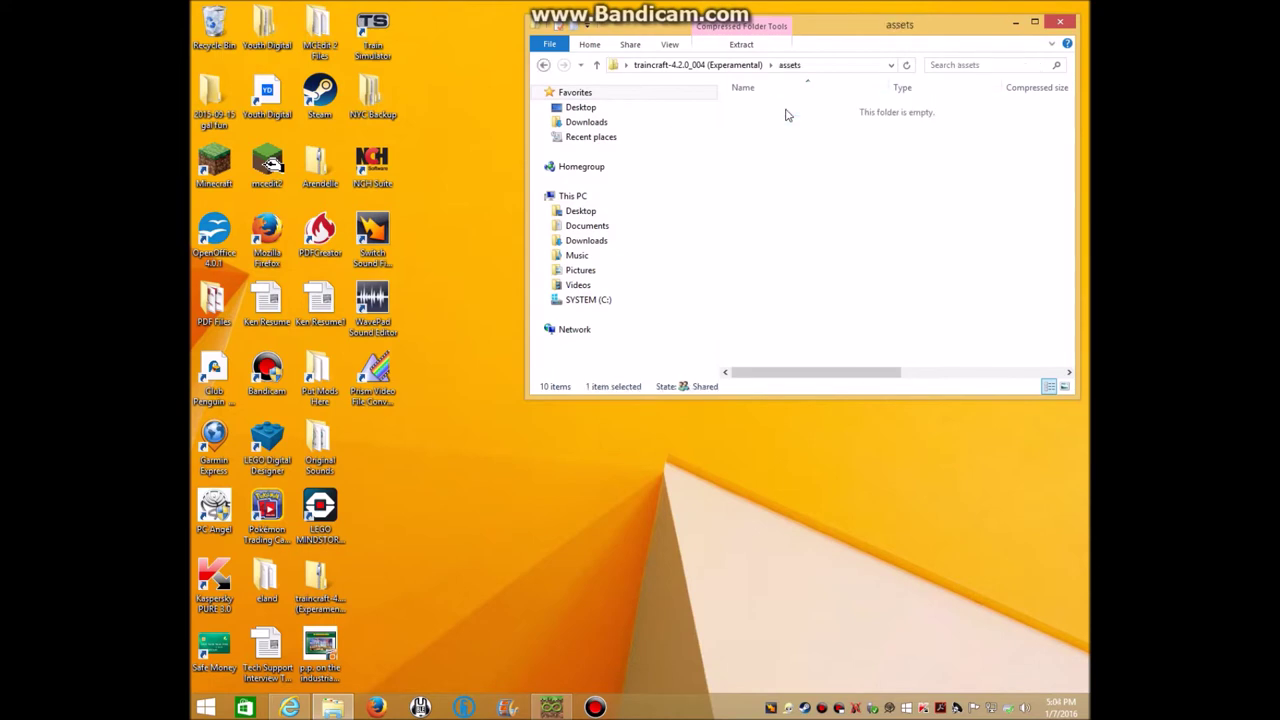
double_click(781, 112)
double_click(771, 121)
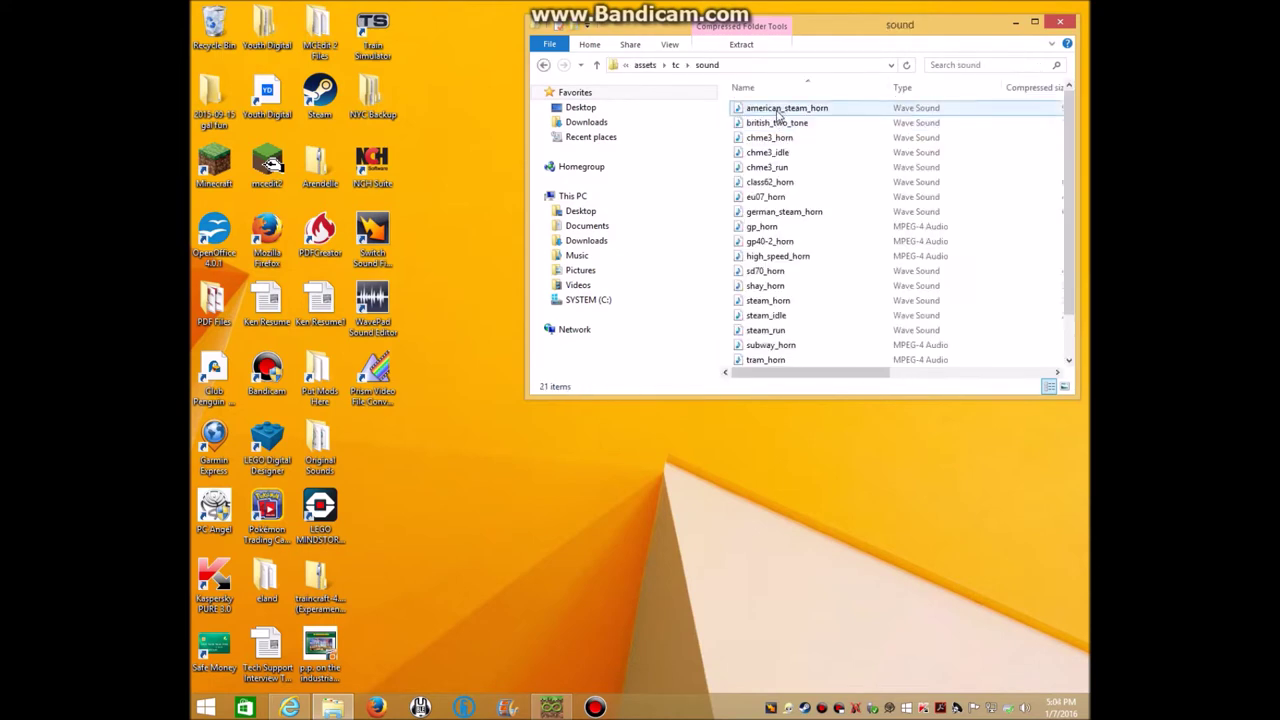
left_click(771, 123)
left_click(770, 137)
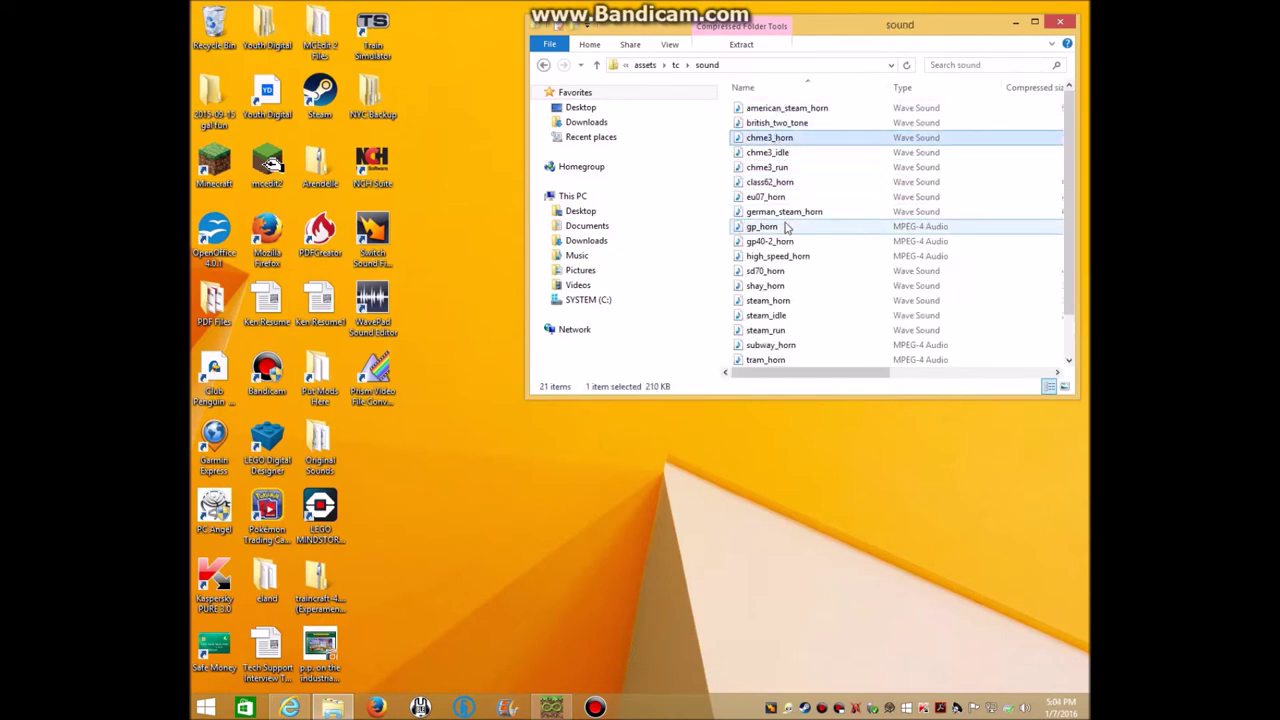
left_click(782, 272)
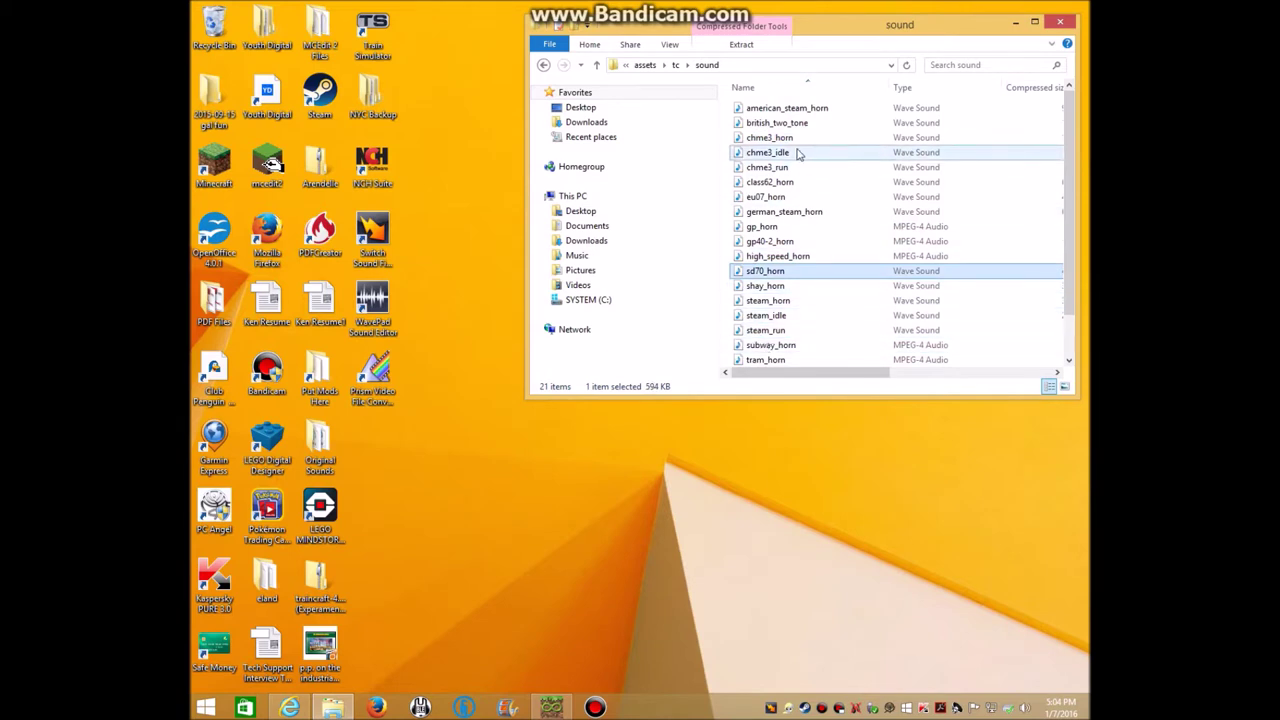
scroll(830, 145, "down", 3)
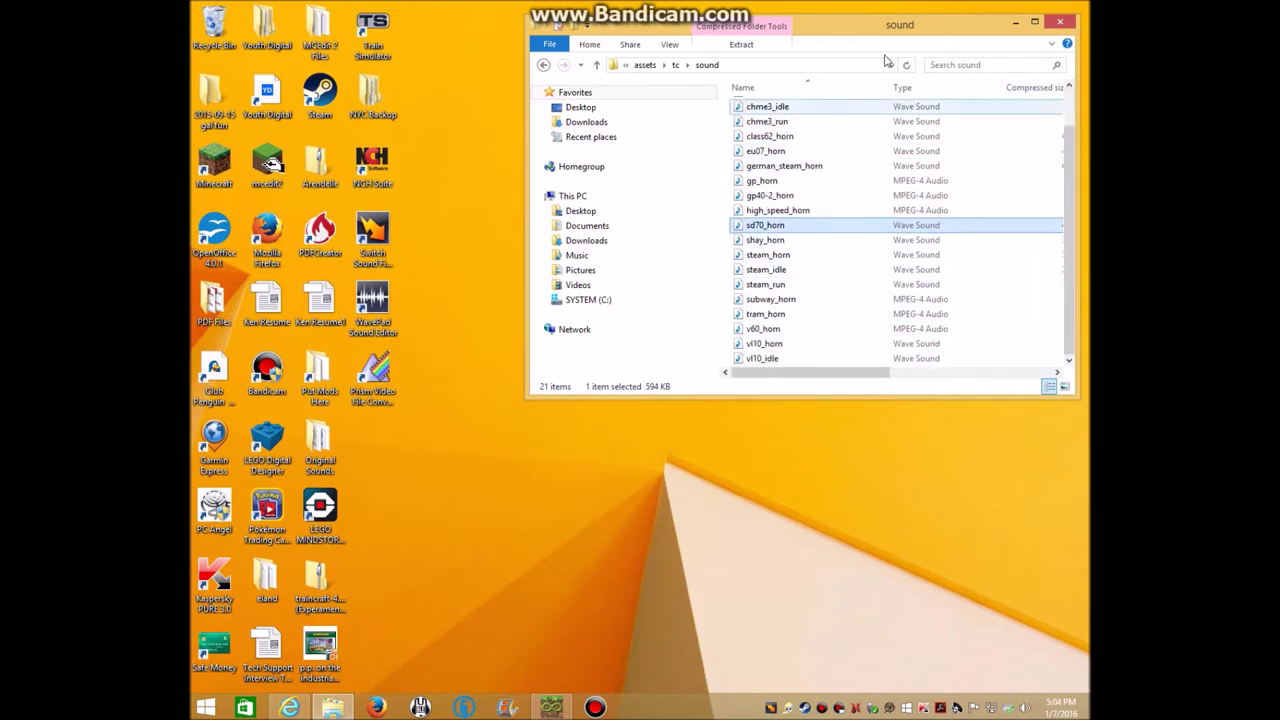
- Preview the MPEG-4 sounds gp_horn, gp40-2_horn, high_speed_horn and subway_horn, closing the player between them
double_click(858, 180)
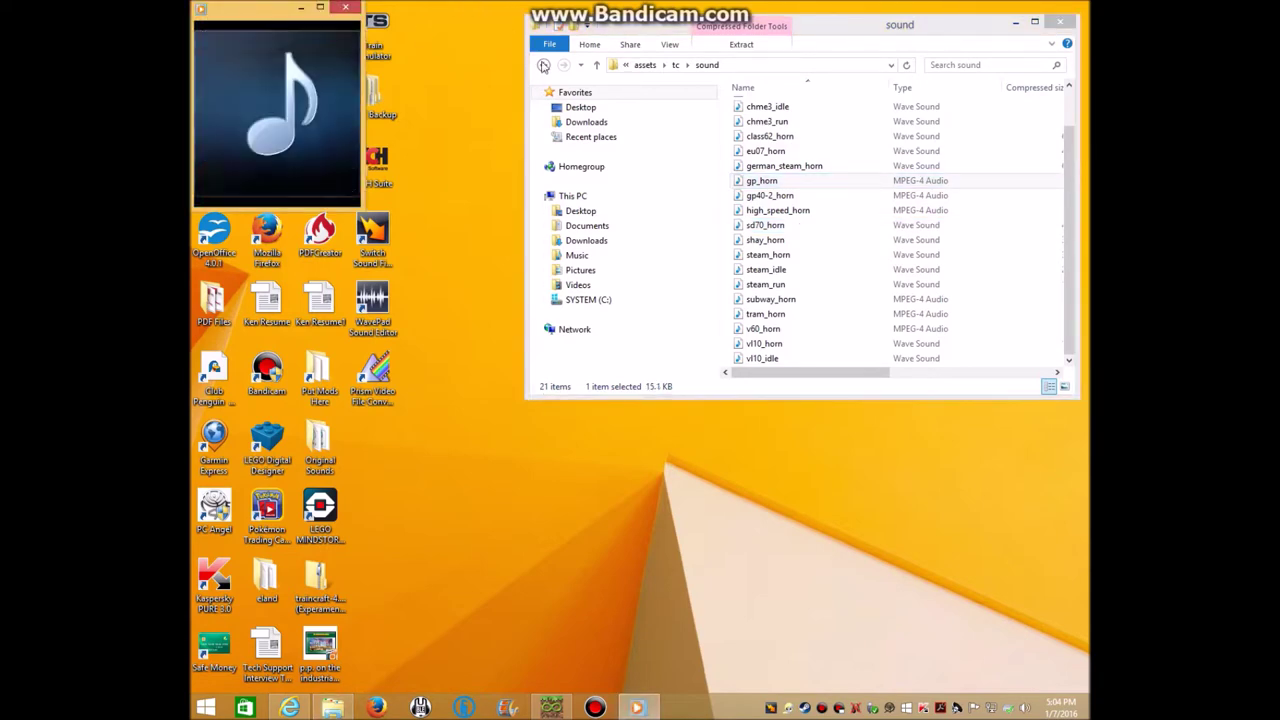
double_click(785, 196)
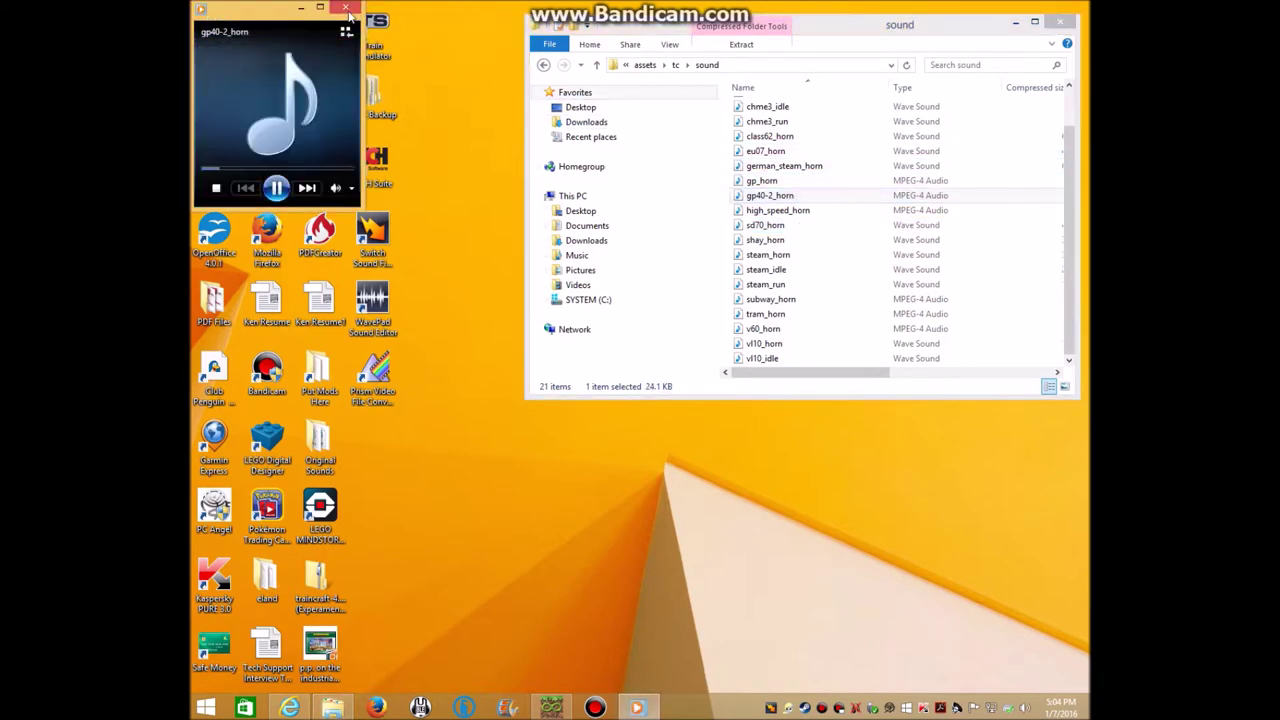
left_click(348, 9)
double_click(775, 210)
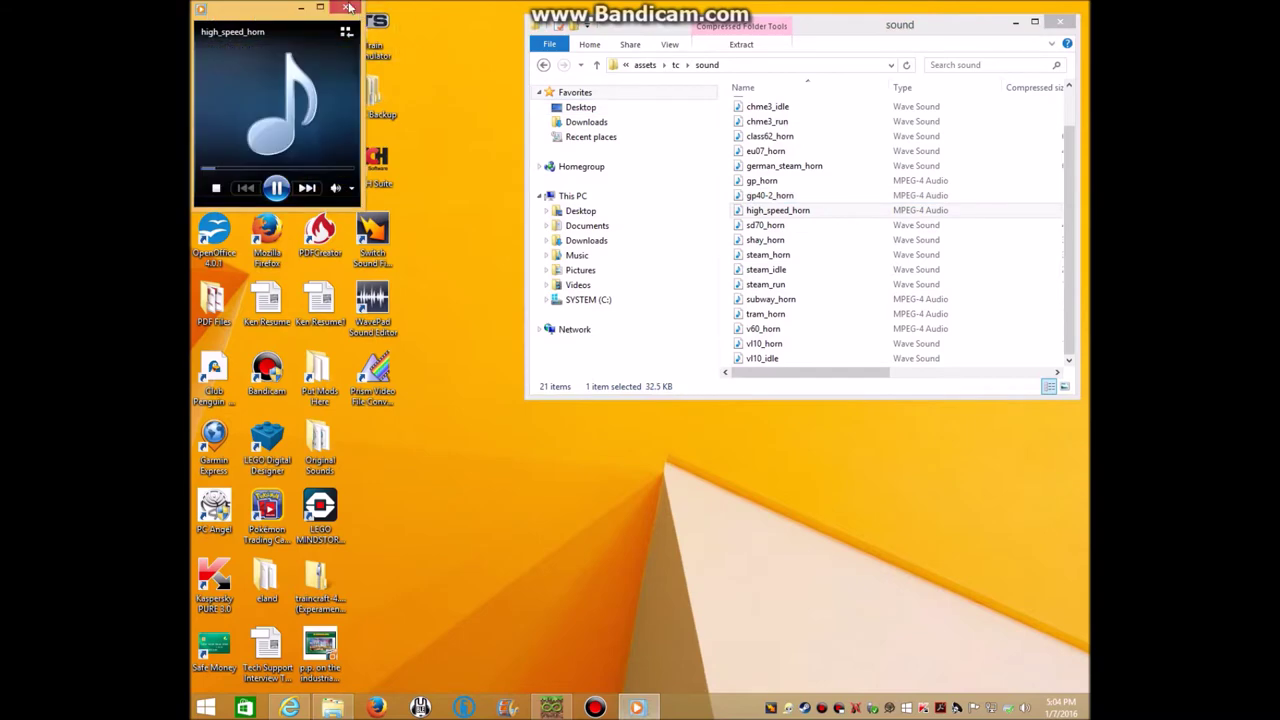
left_click(348, 9)
double_click(812, 300)
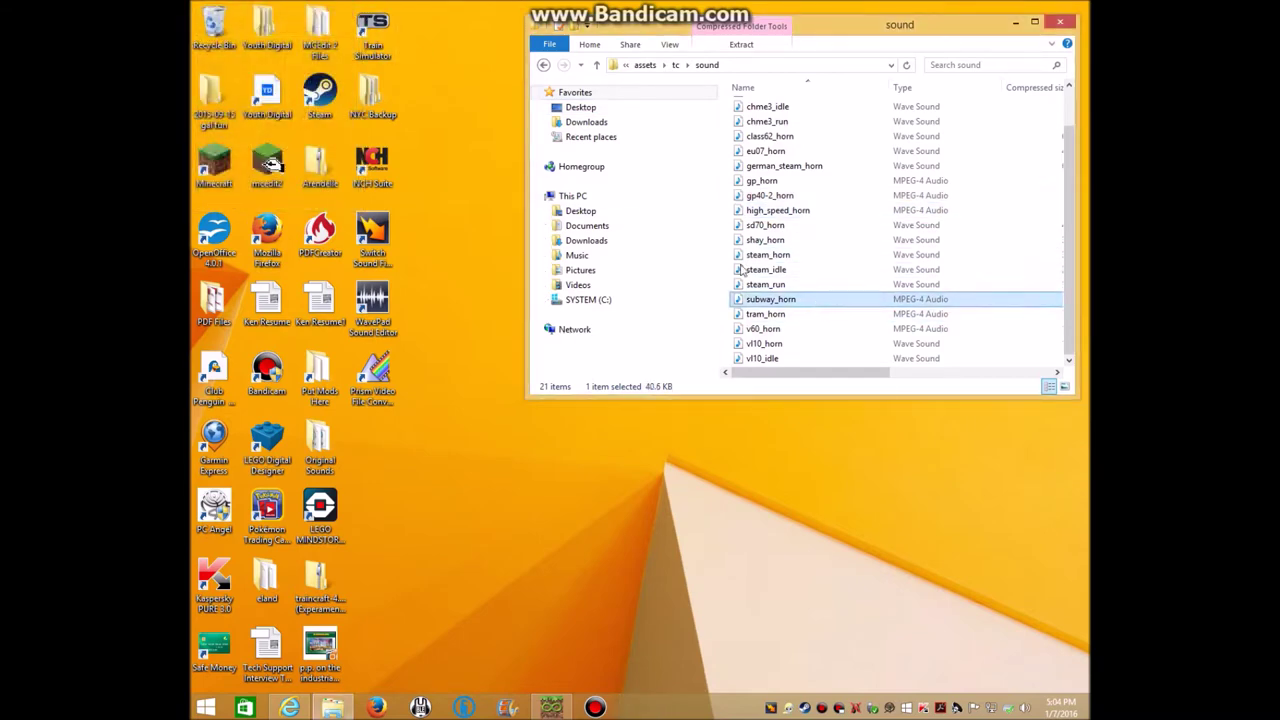
left_click(341, 9)
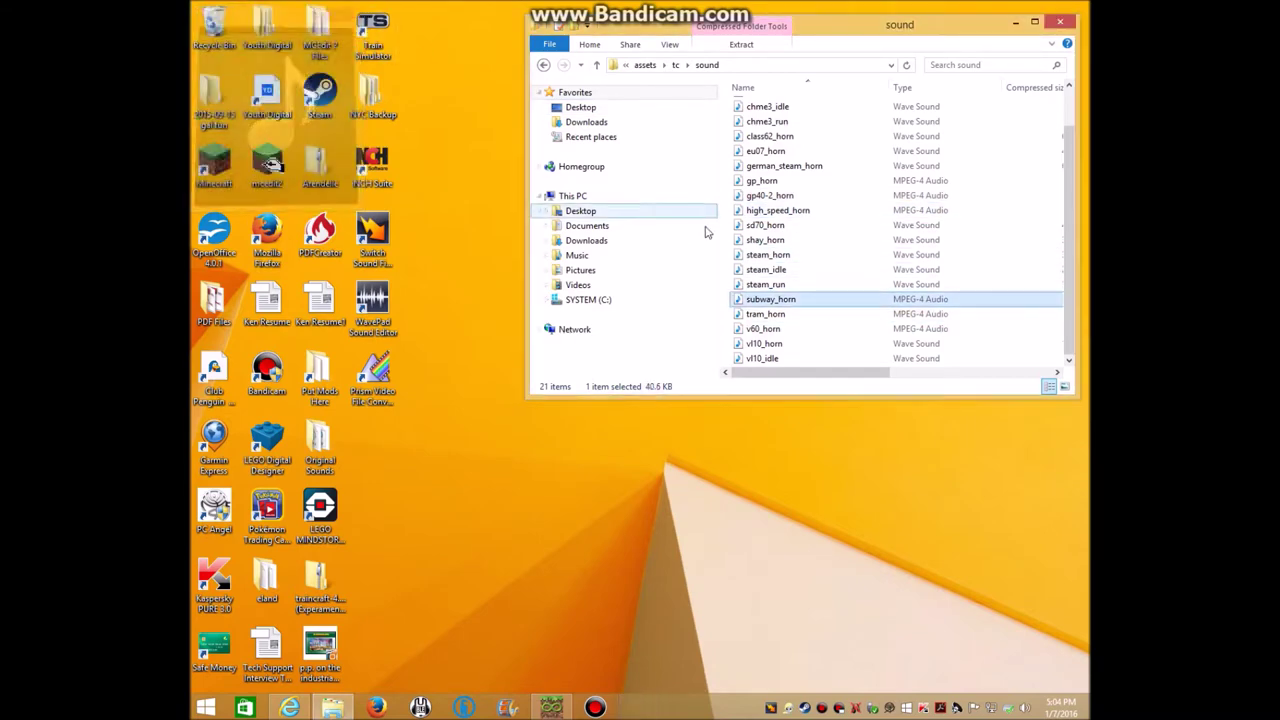
- Preview the tram_horn and v60_horn sounds and close the player after each
double_click(778, 315)
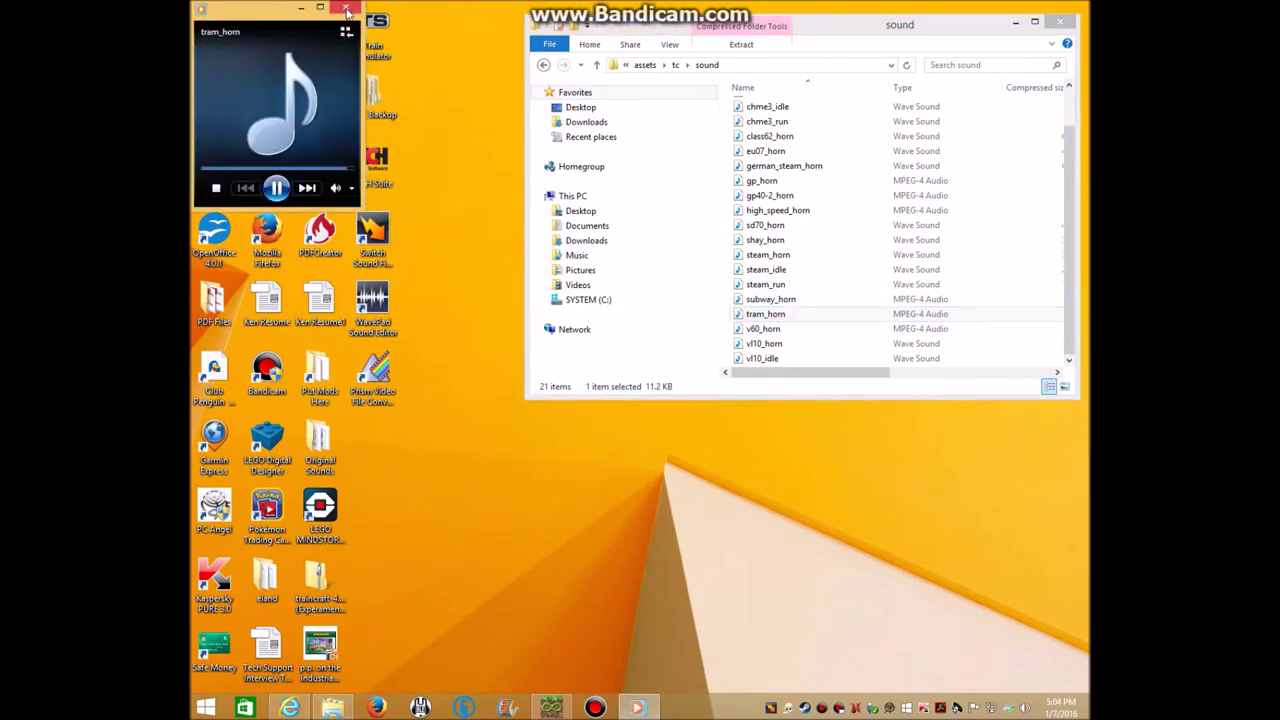
left_click(346, 10)
left_click(772, 331)
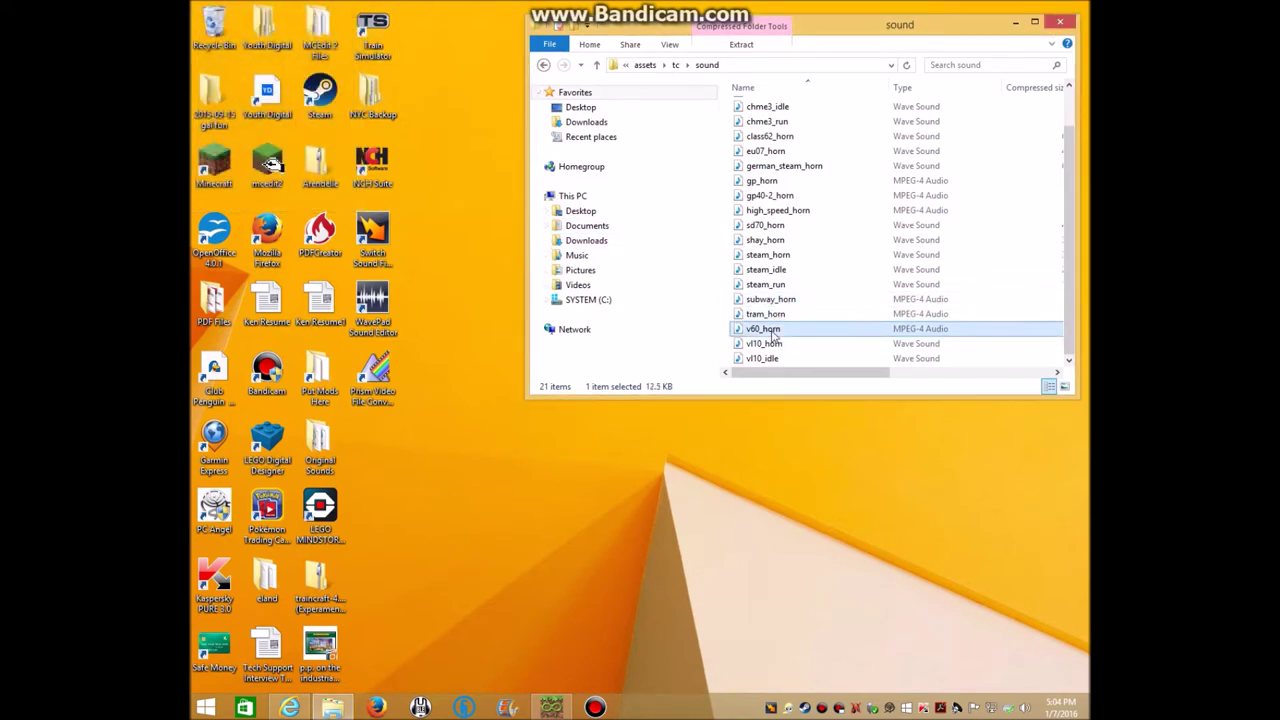
double_click(772, 333)
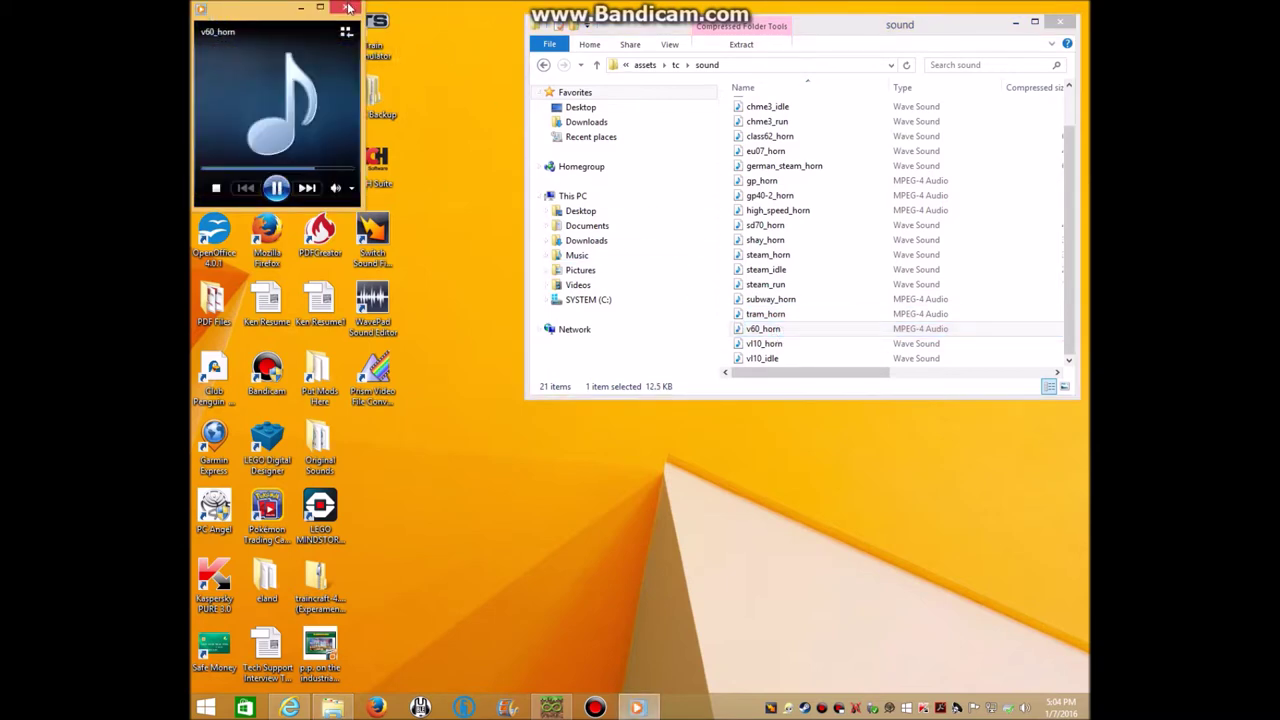
left_click(346, 10)
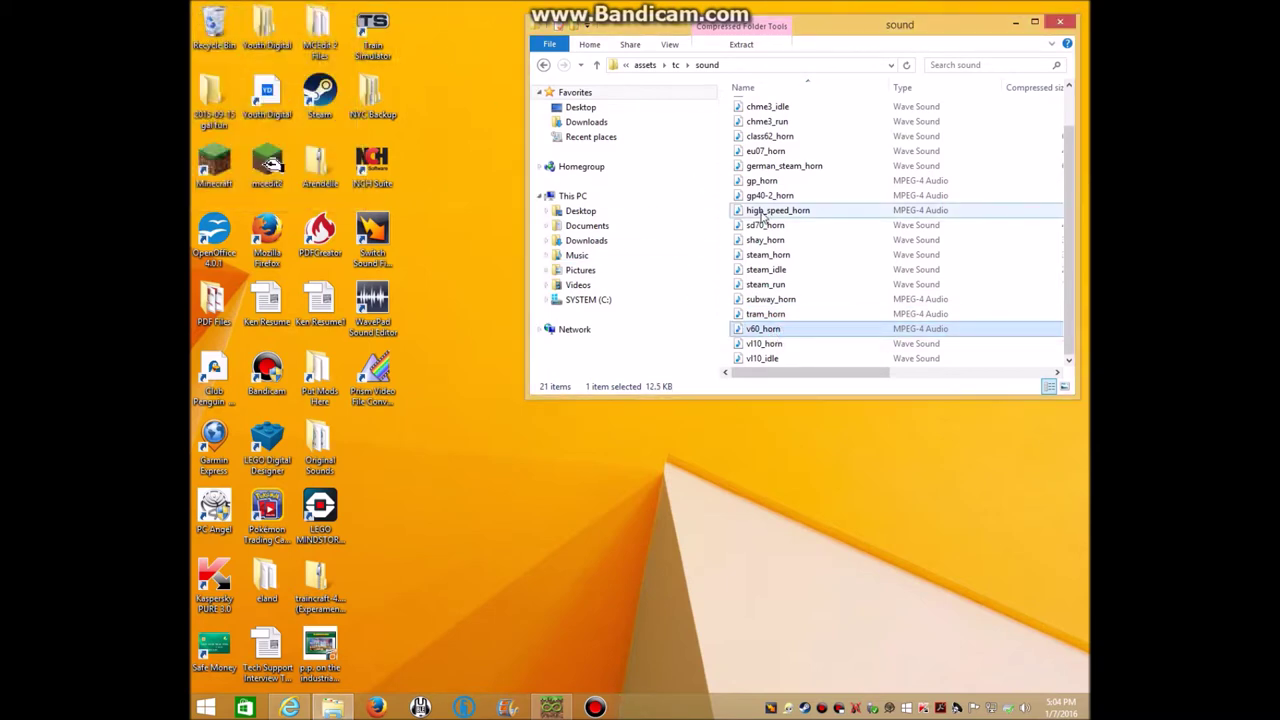
- Play gp_horn and gp40-2_horn again and close the player after each
scroll(812, 278, "up", 1)
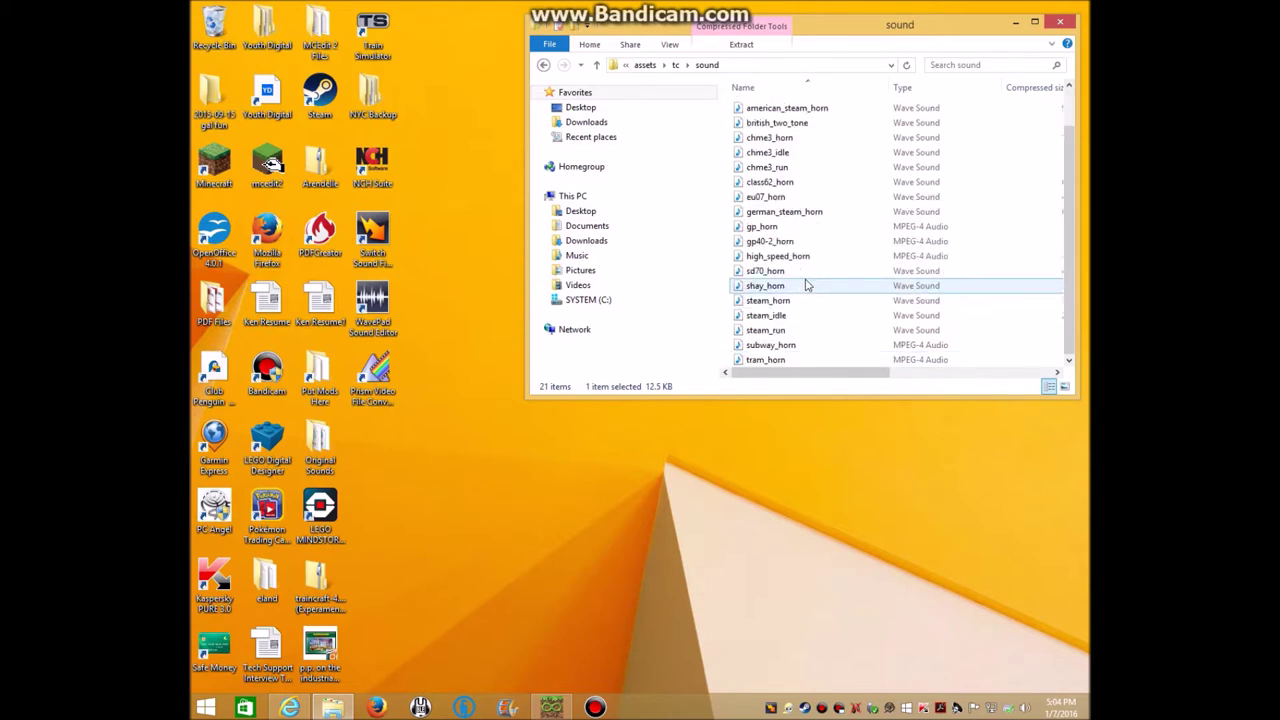
left_click(772, 229)
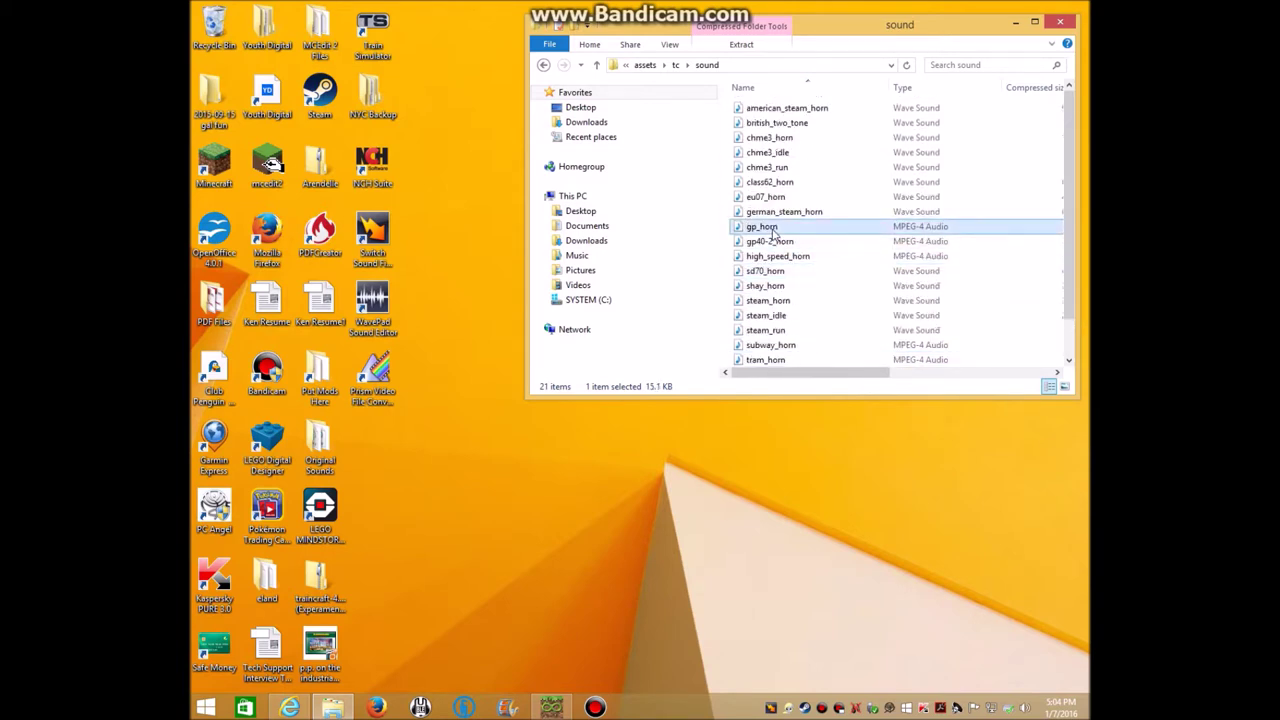
double_click(772, 232)
left_click(345, 7)
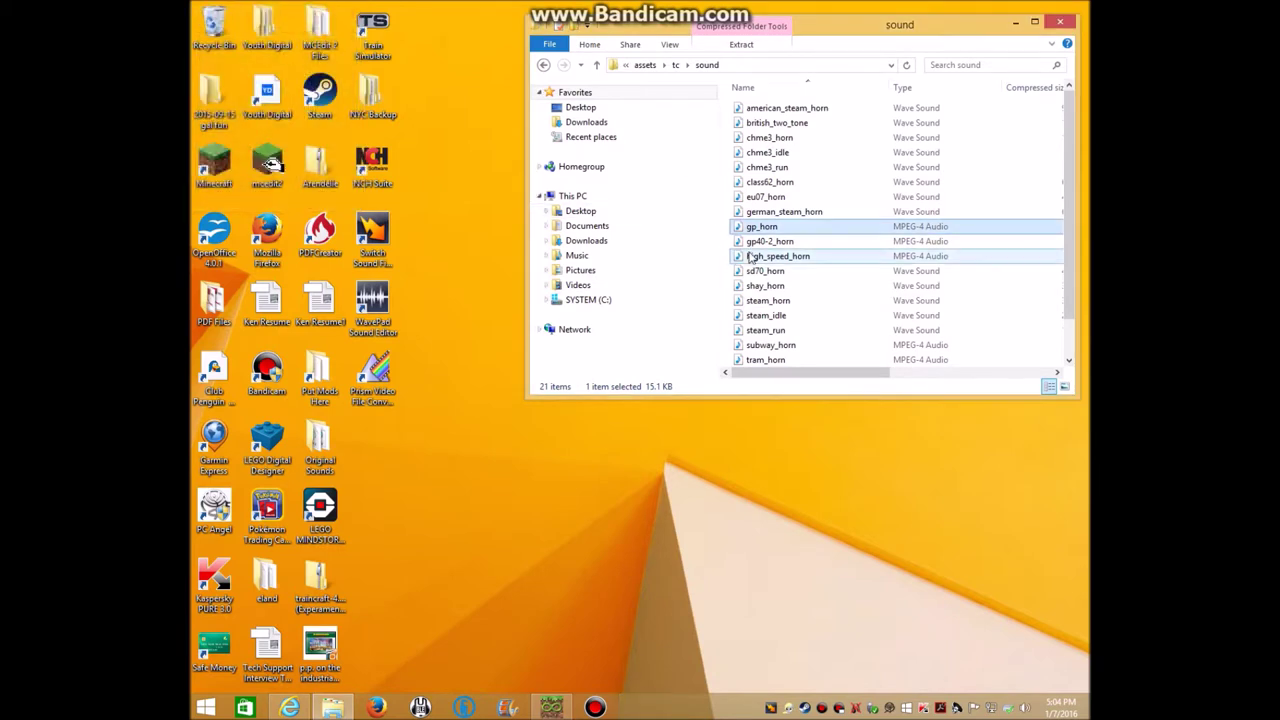
double_click(770, 241)
left_click(345, 7)
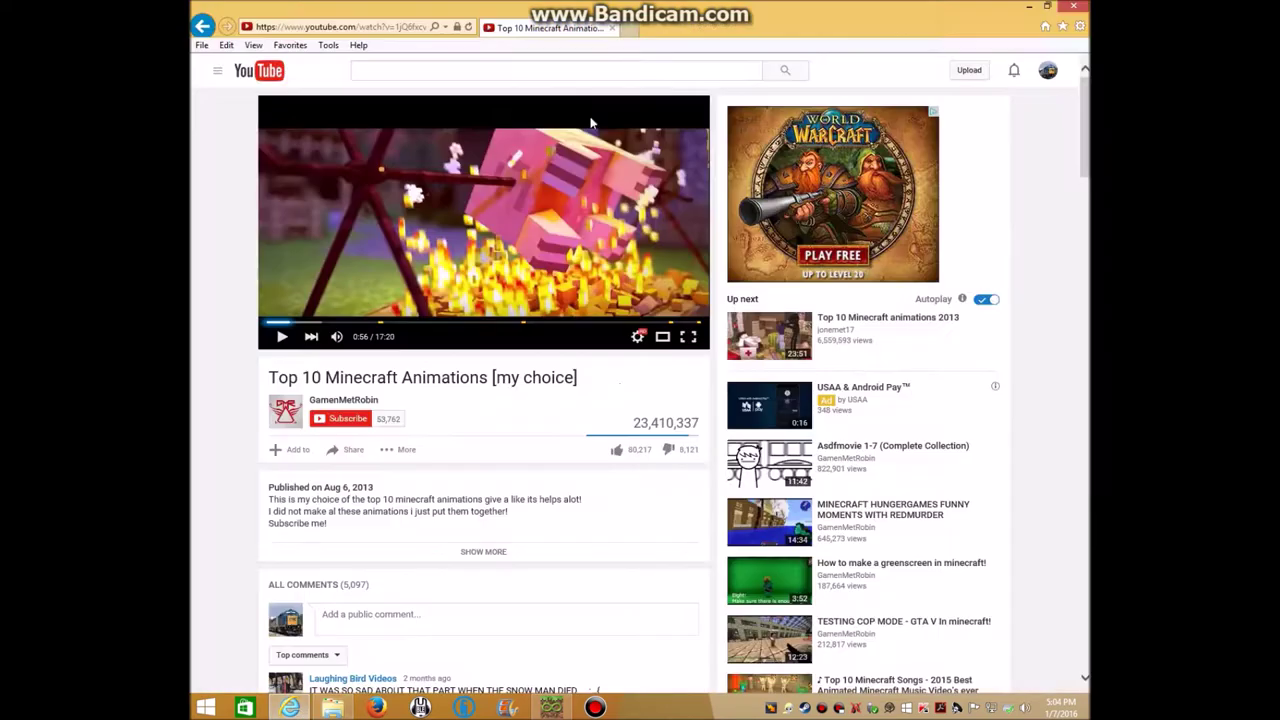
- Switch to Internet Explorer, search Google for "sound file converter" and open the nch.com.au Sound File Converter result
left_click(289, 707)
left_click(629, 40)
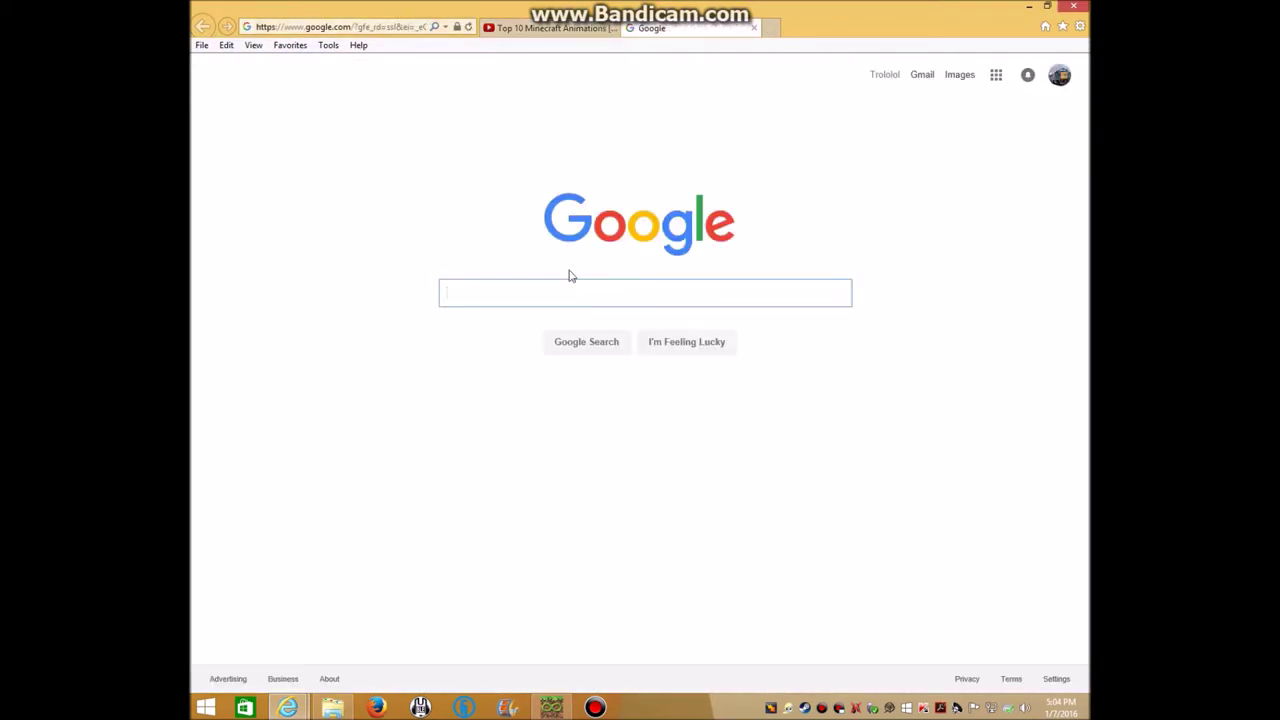
type("sound")
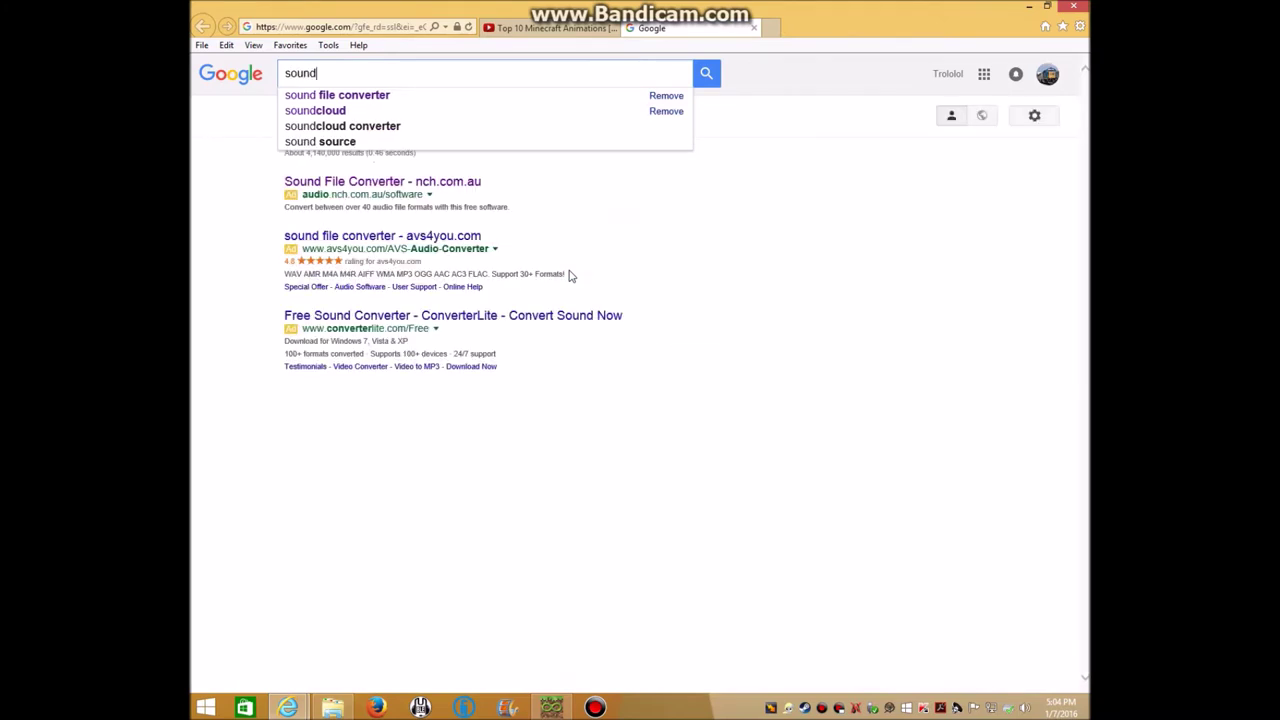
type(" file")
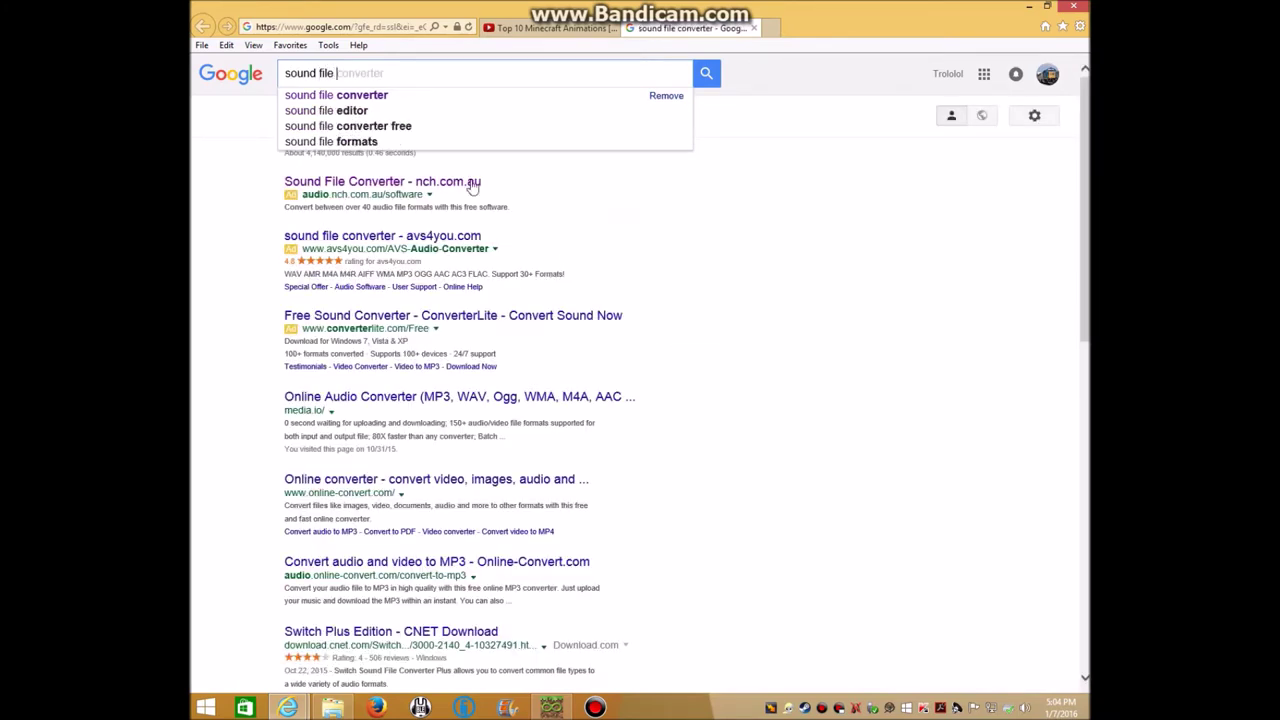
left_click(340, 95)
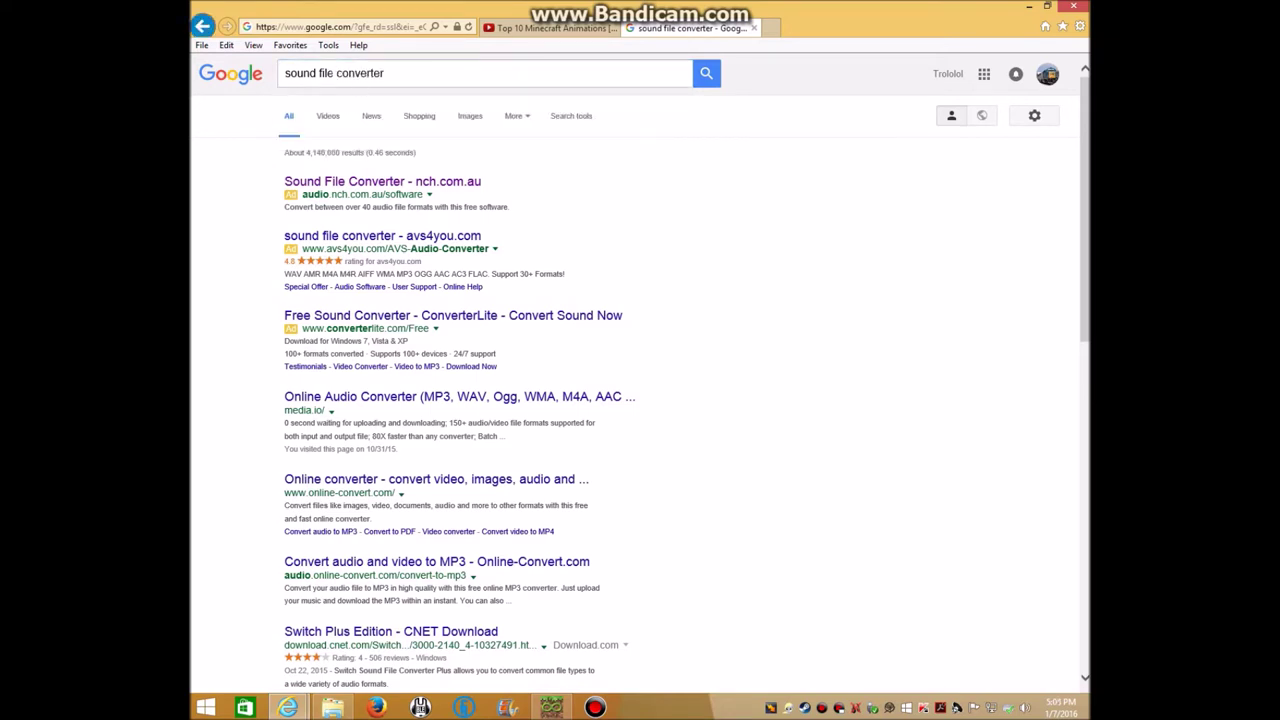
left_click(462, 188)
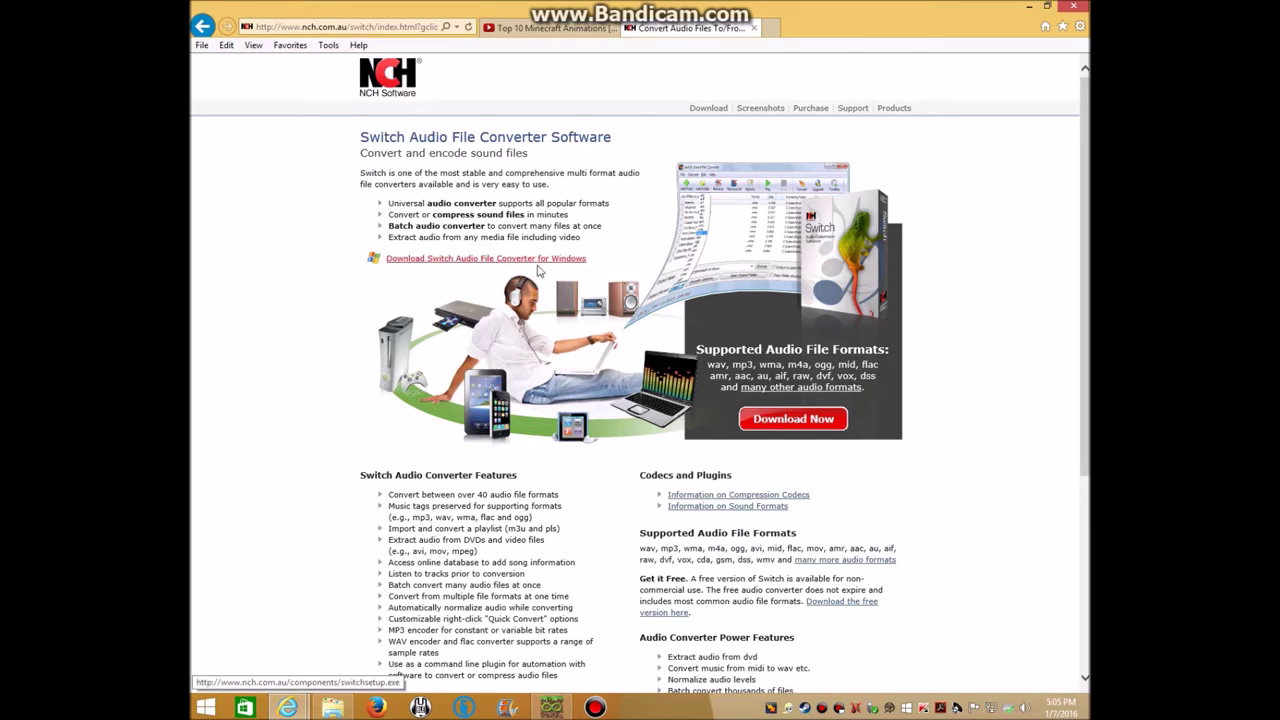
- Close the converter web page and launch the Switch sound file converter, moving its window lower on the desktop
left_click(754, 28)
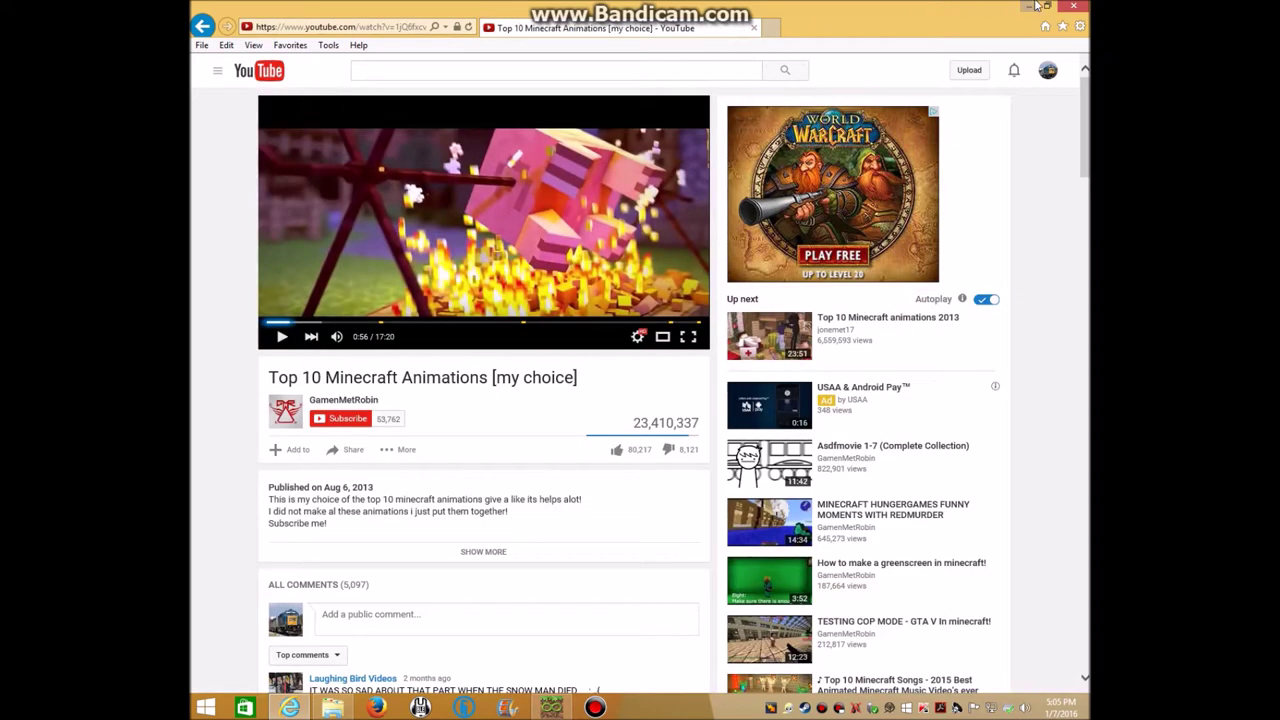
left_click(1029, 6)
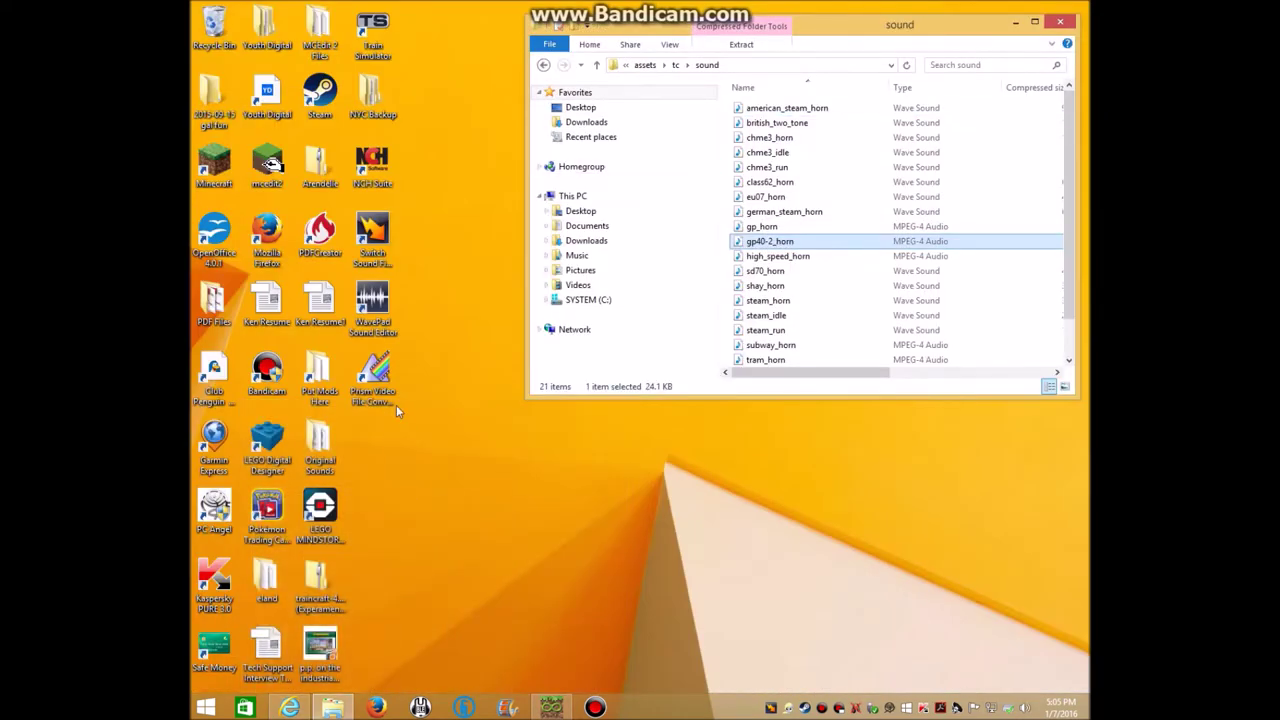
double_click(372, 235)
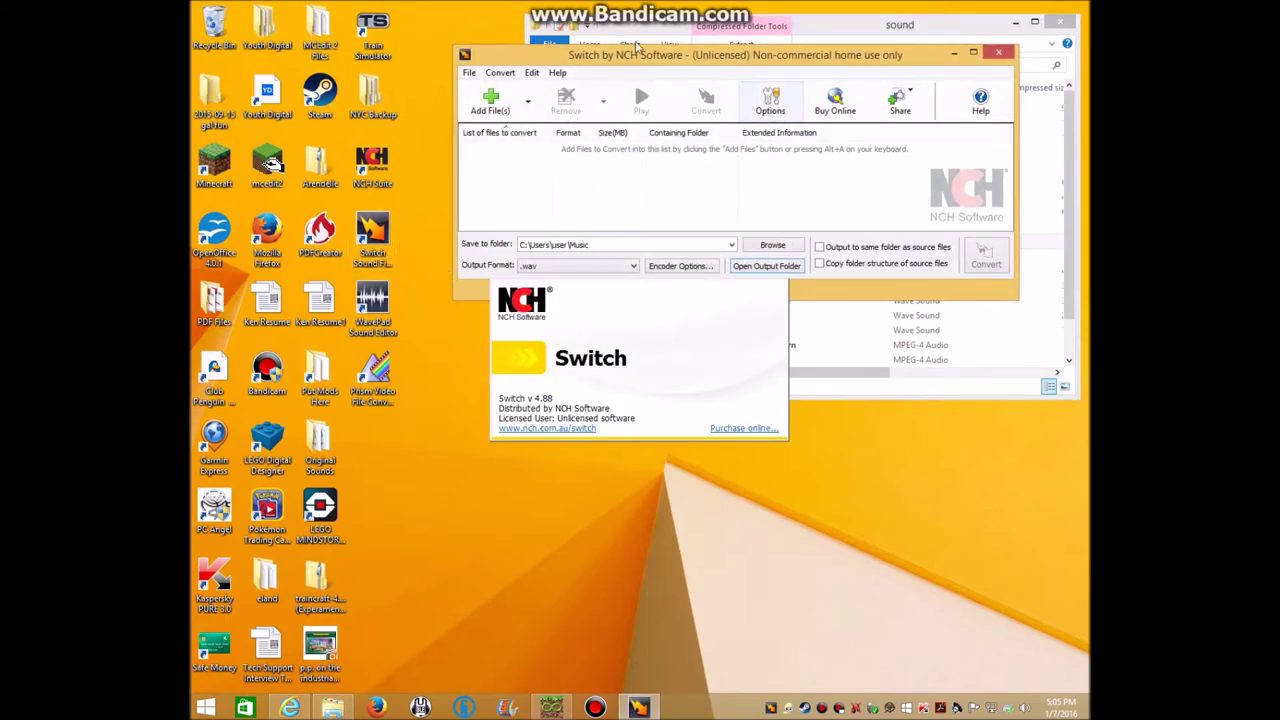
left_click_drag(795, 62, 695, 290)
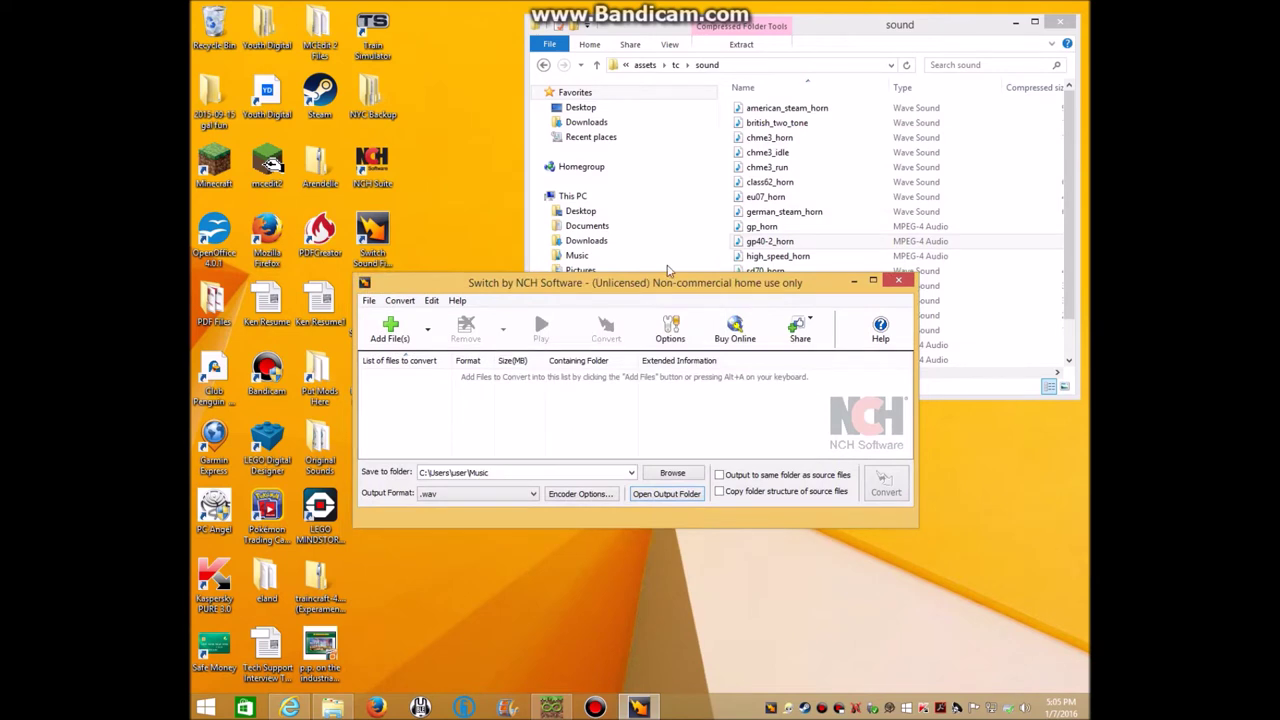
- Copy gp_horn from the sound folder and try to paste it into the Music folder through Switch's file selection dialog
left_click(918, 38)
scroll(920, 34, "down", 2)
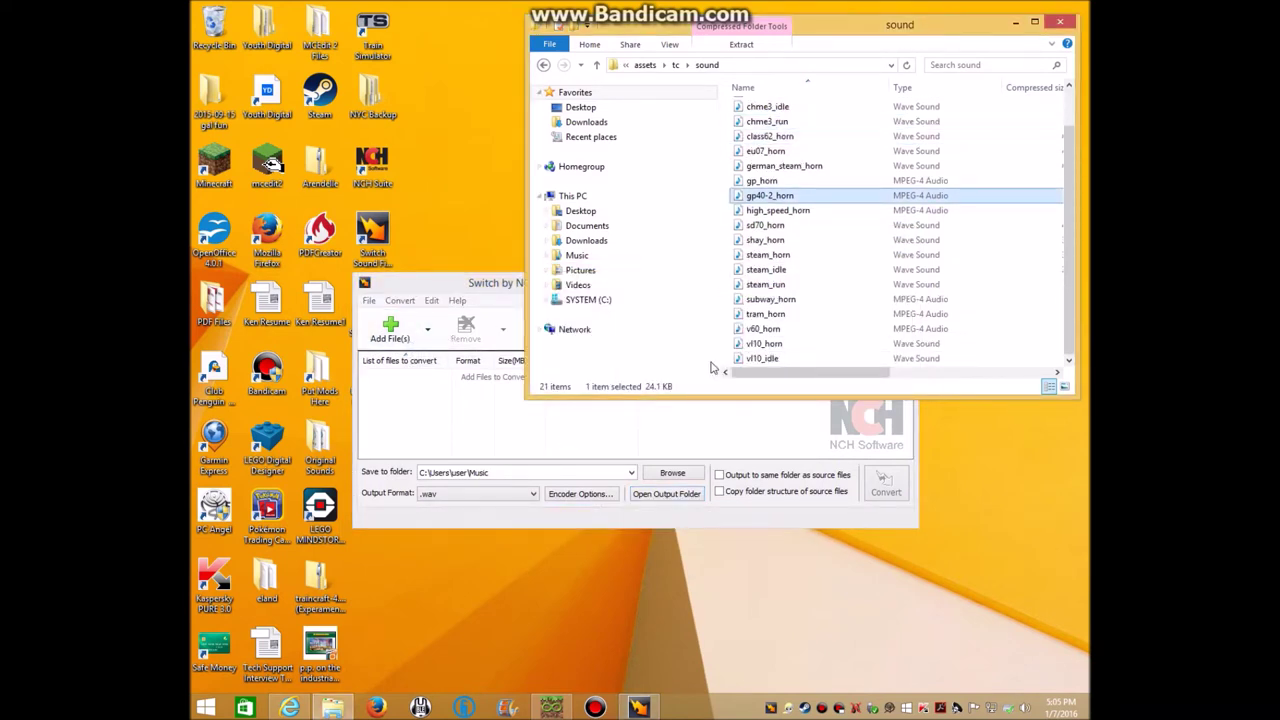
scroll(829, 232, "up", 1)
left_click(829, 229)
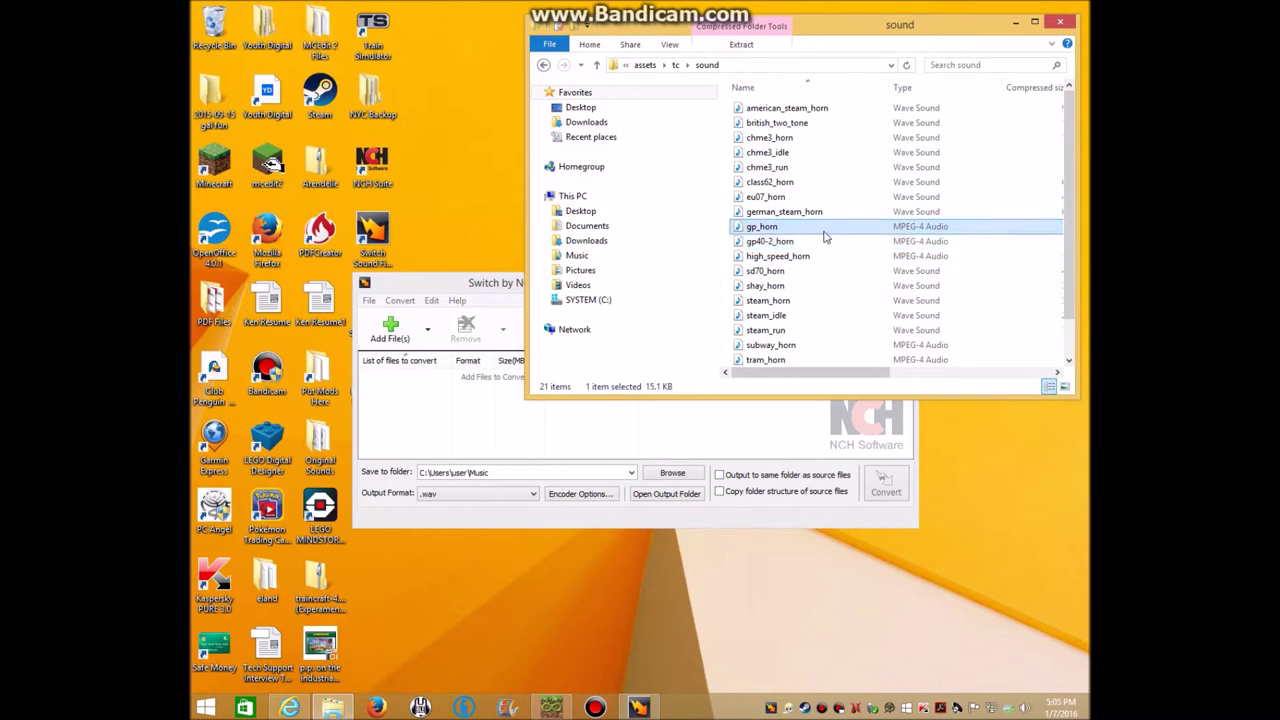
right_click(836, 228)
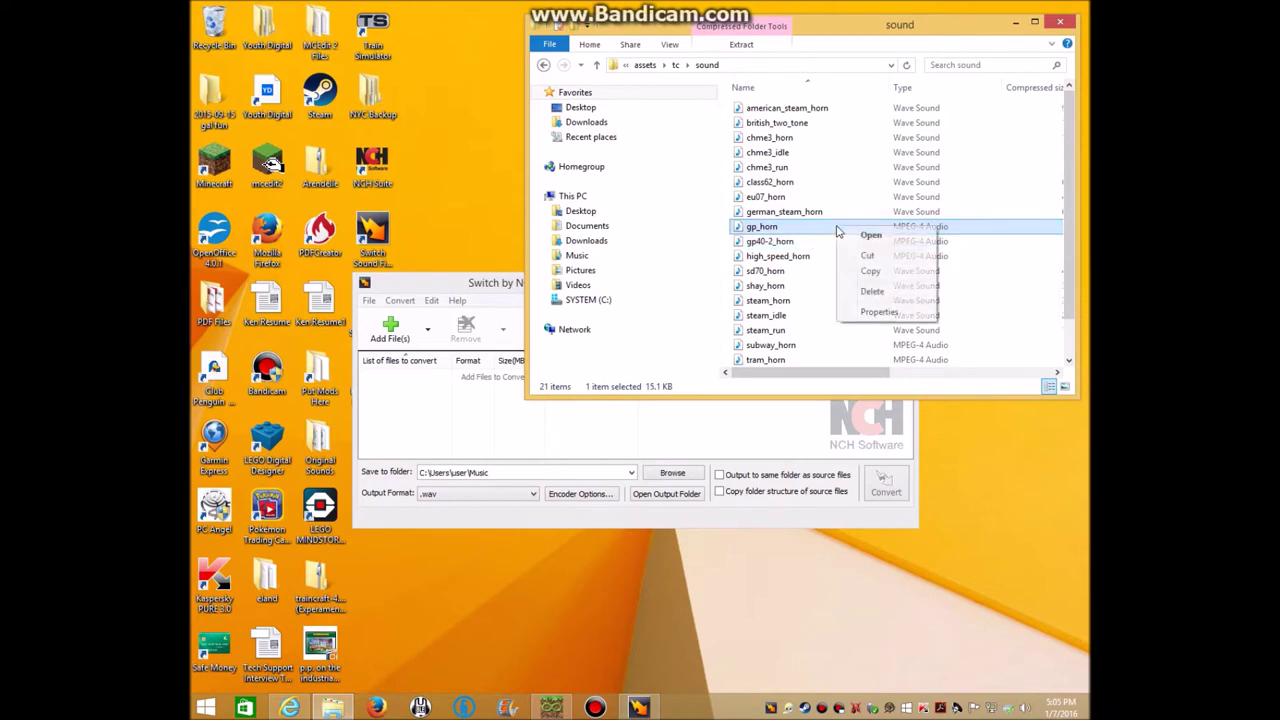
left_click(894, 280)
left_click(502, 285)
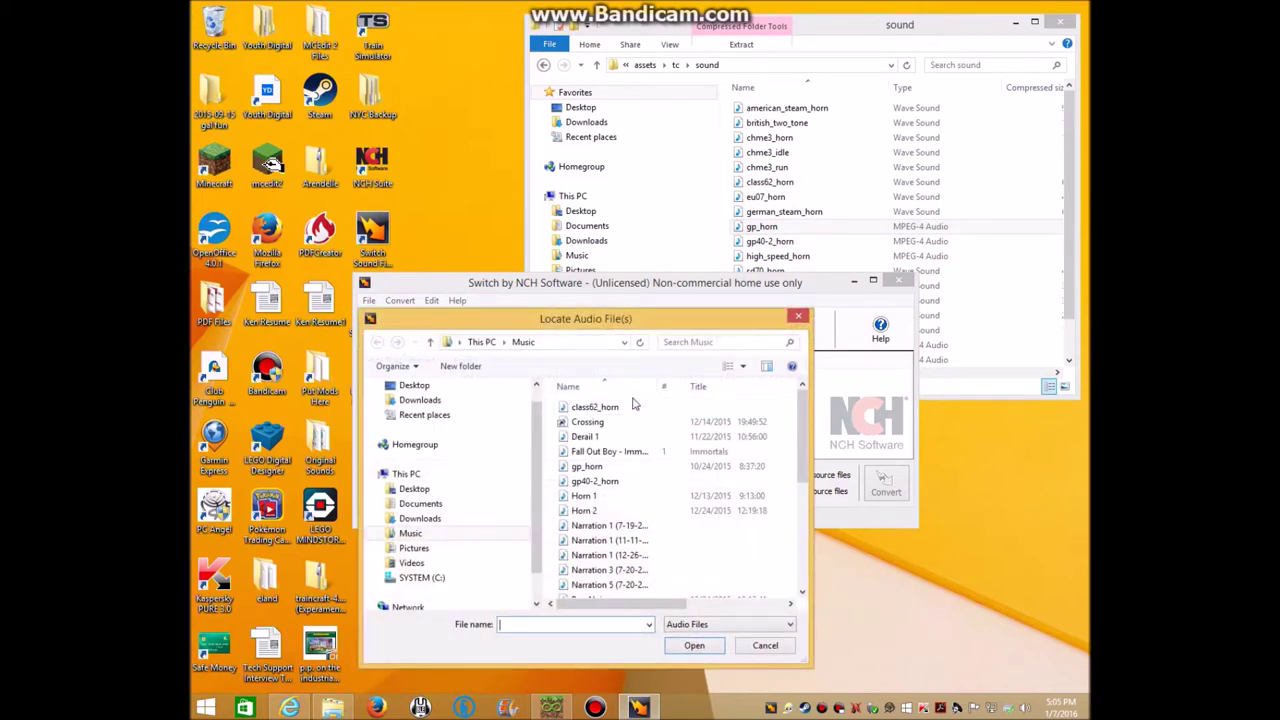
right_click(632, 401)
left_click(646, 477)
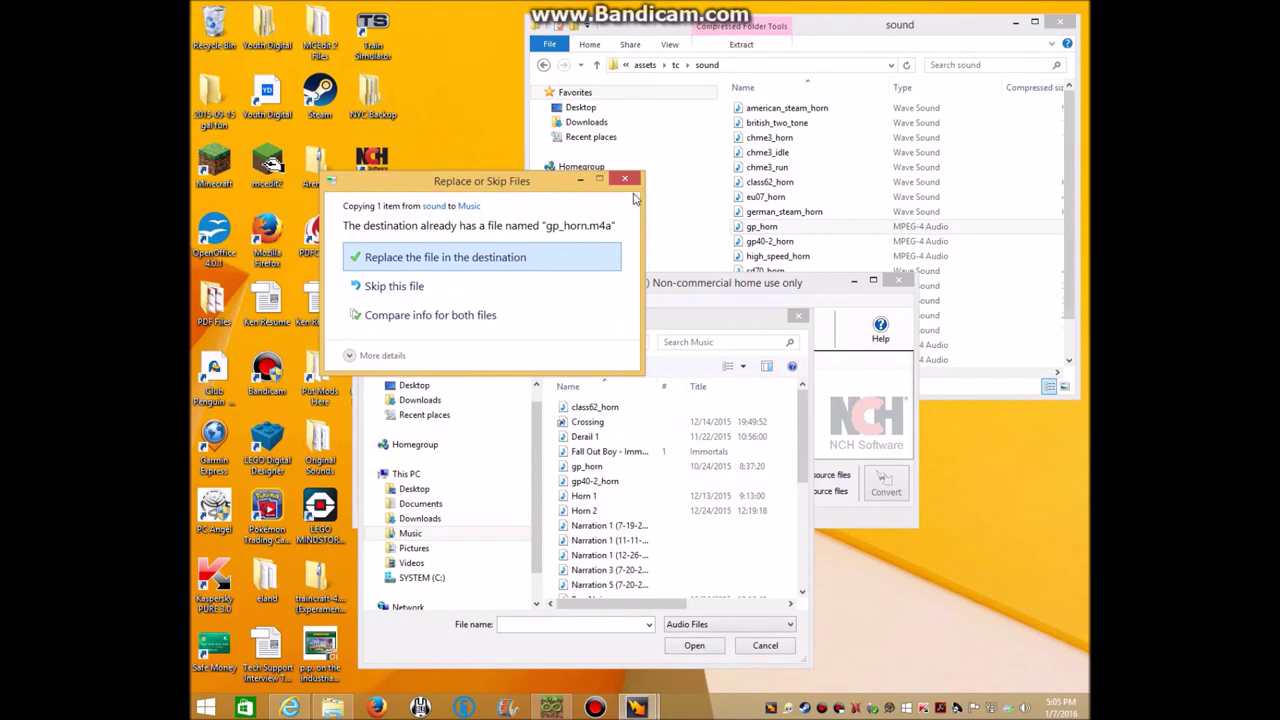
left_click(624, 180)
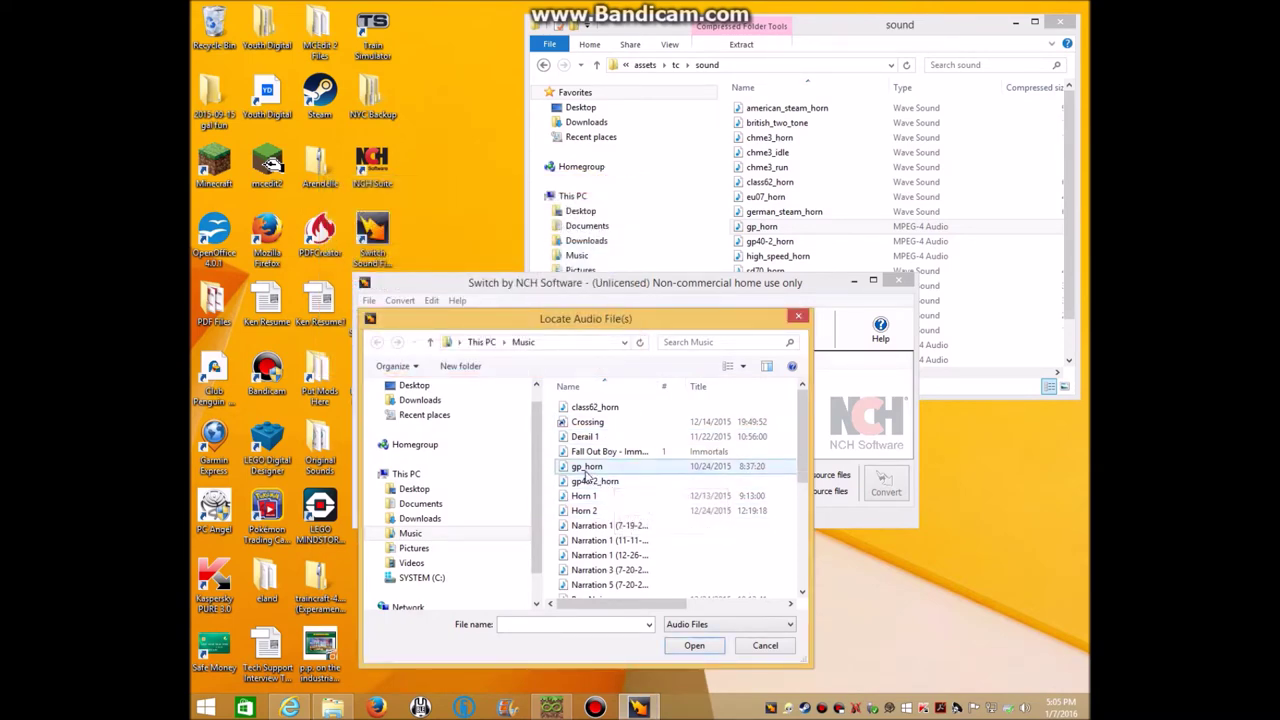
- Add gp_horn from the Music folder to the conversion list and remove it again
double_click(586, 467)
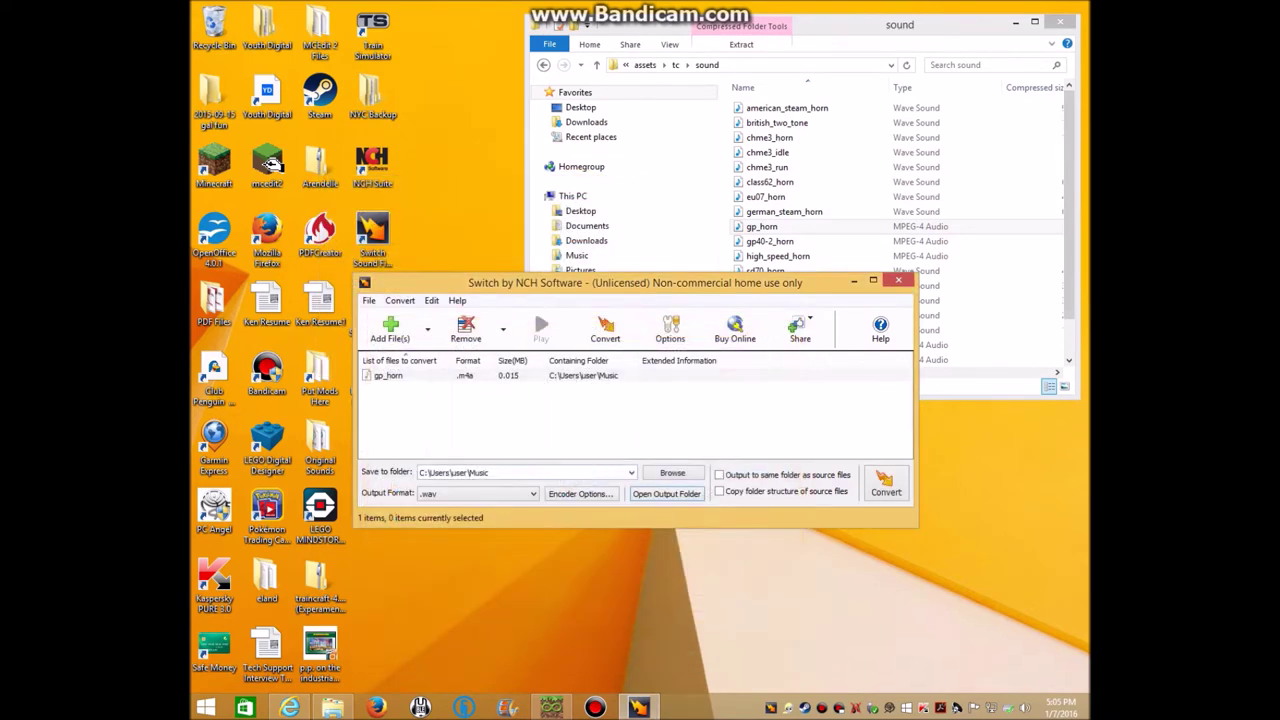
left_click(459, 384)
key("Delete")
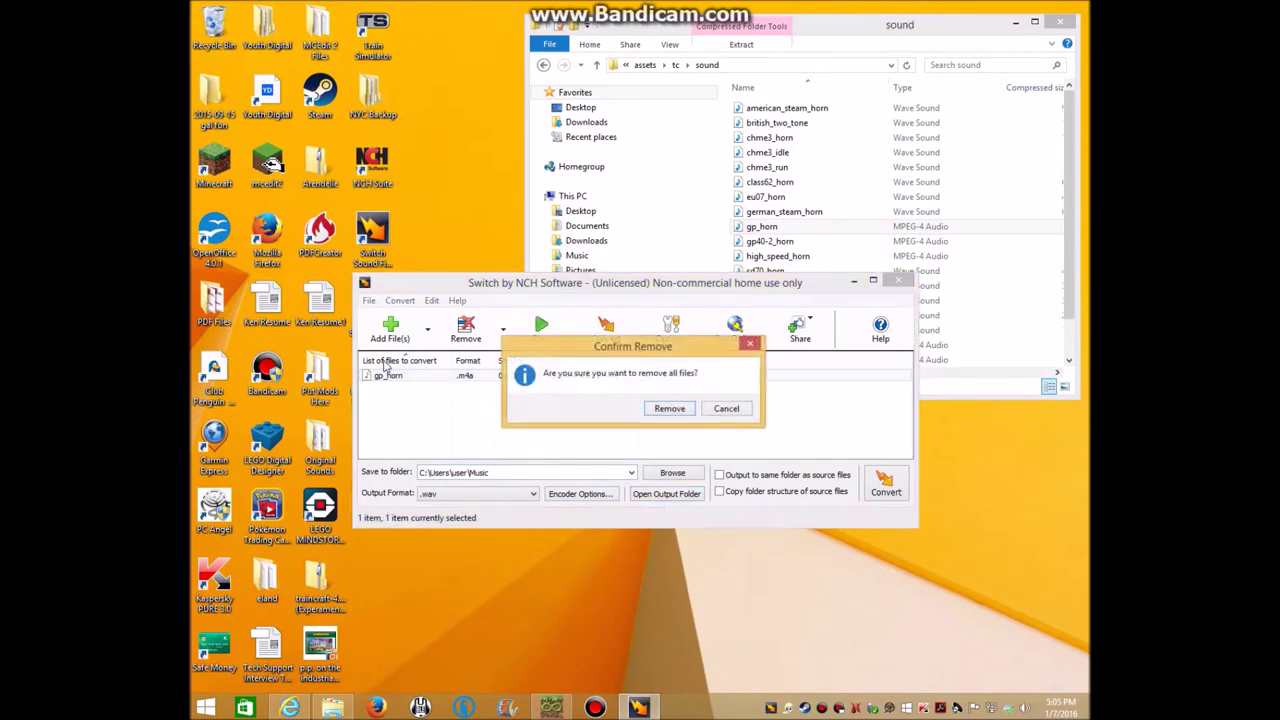
left_click(669, 409)
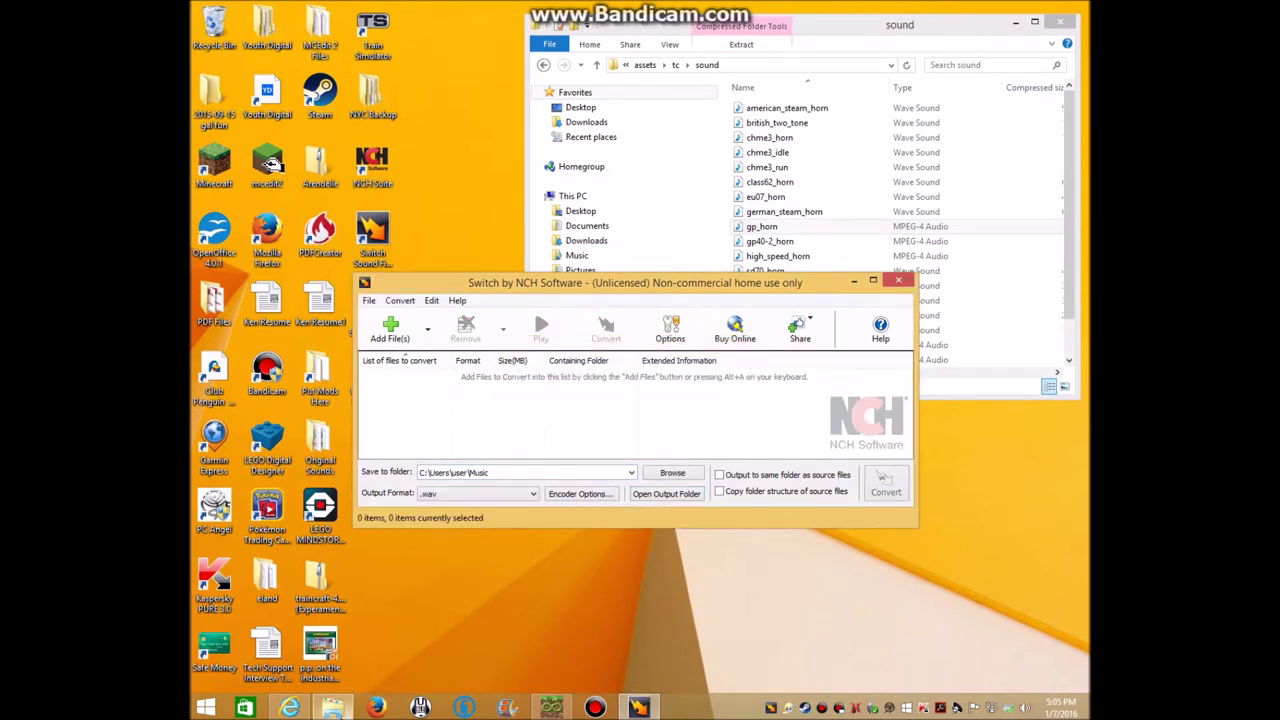
- Preview gp_horn from the Music folder in a new File Explorer window, closing the player and both folder windows
left_click(333, 708)
right_click(340, 710)
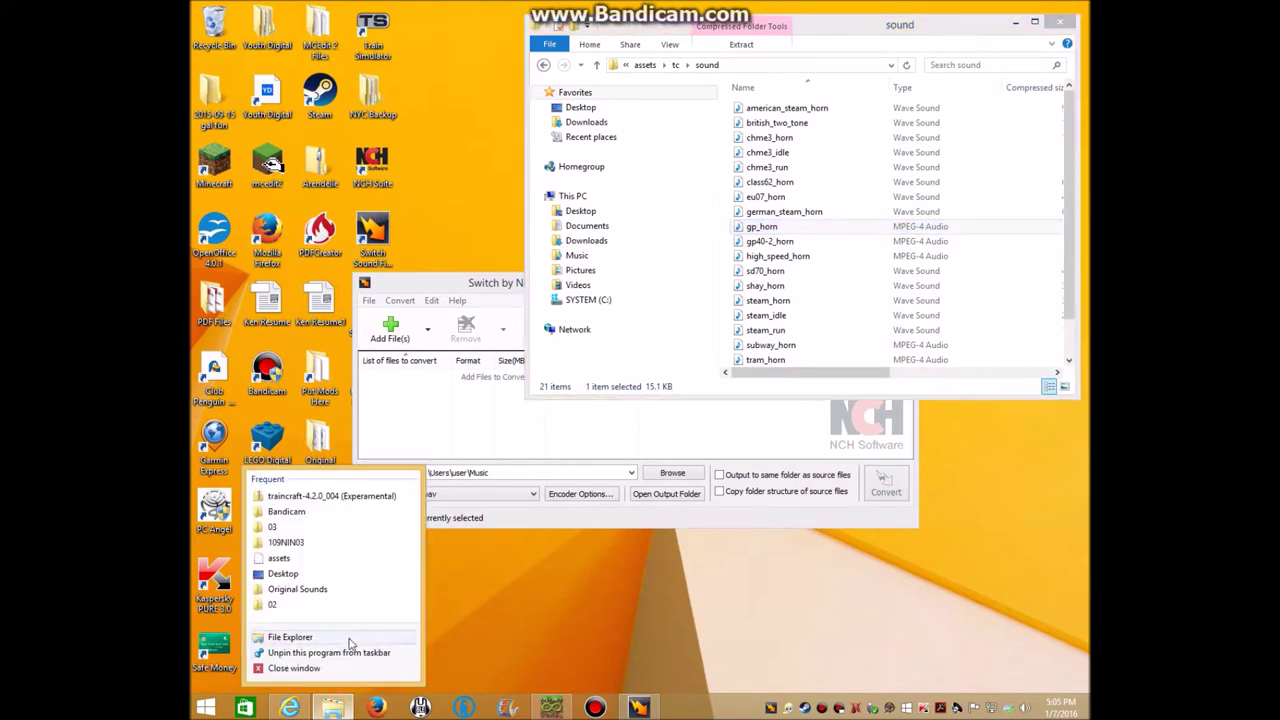
left_click(335, 638)
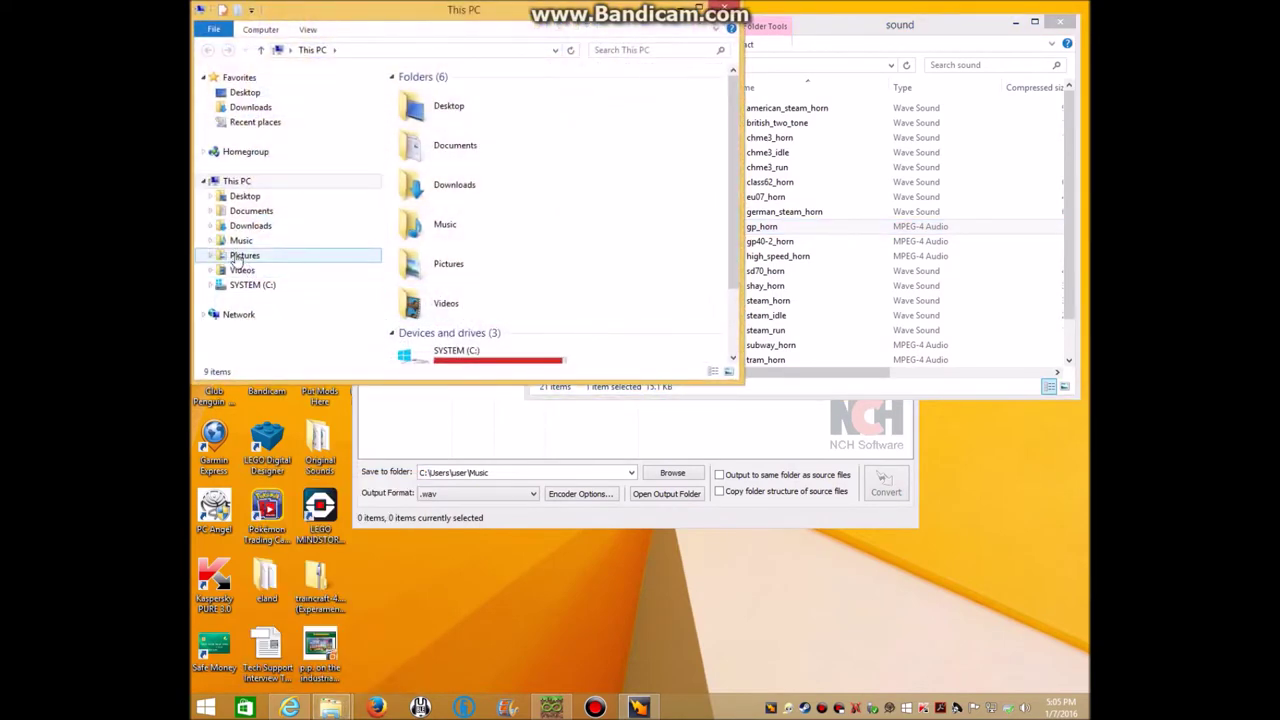
left_click(241, 241)
double_click(466, 154)
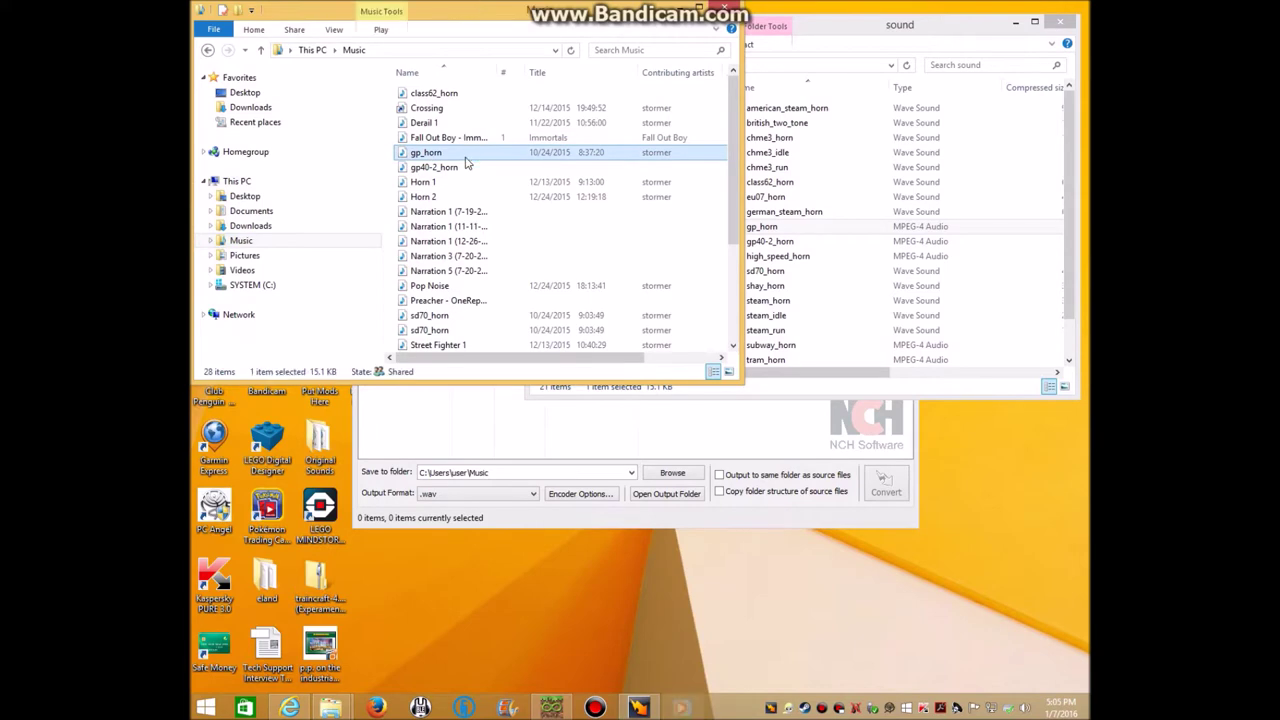
left_click(342, 9)
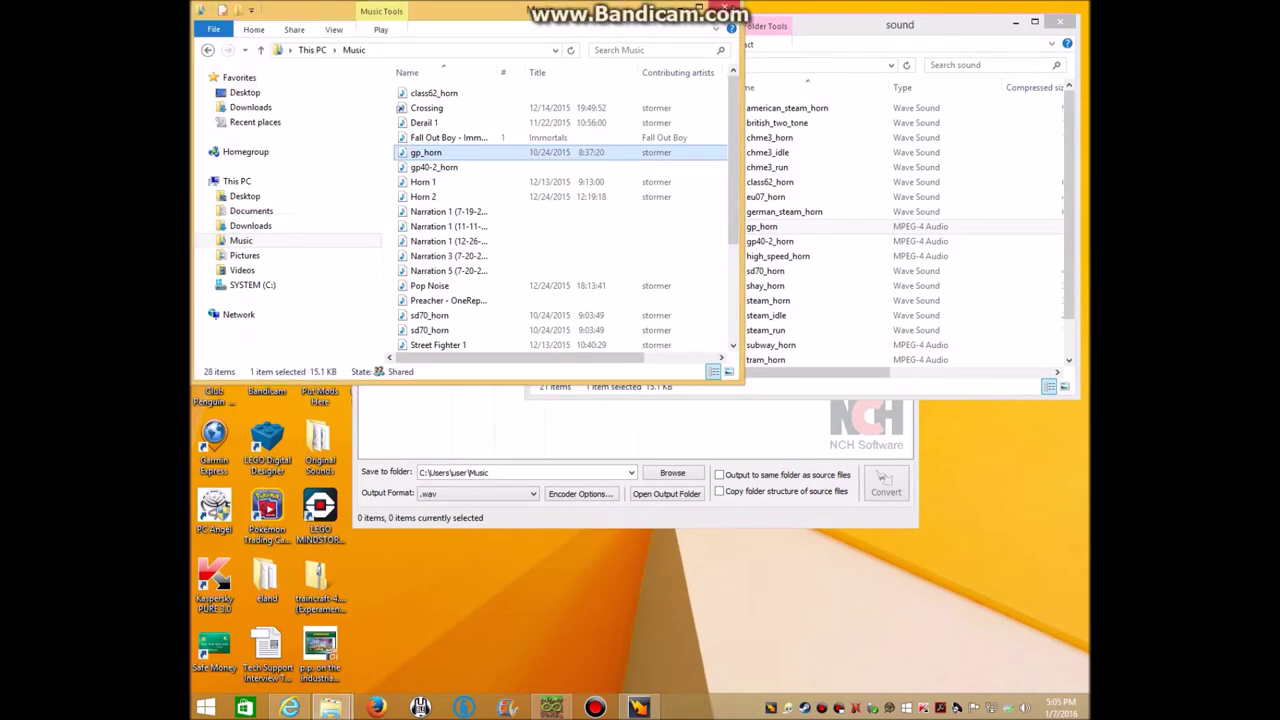
left_click(730, 11)
left_click(1062, 20)
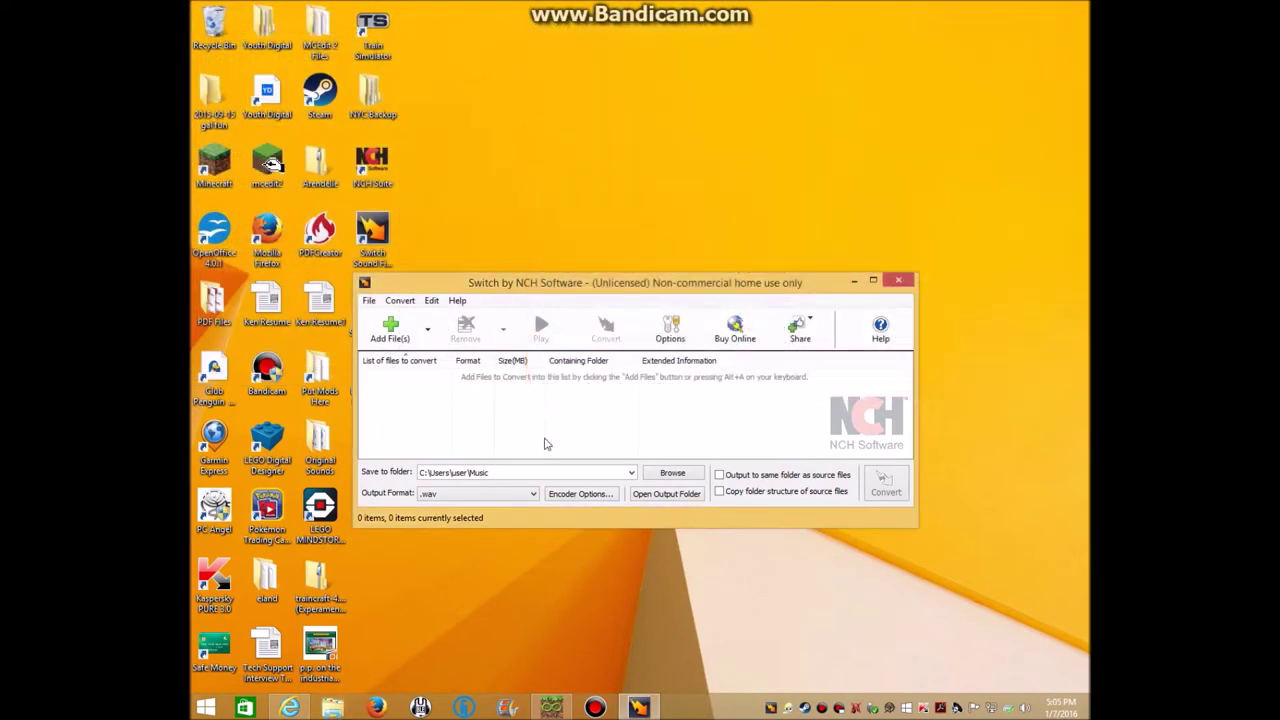
- Add gp_horn from the Music folder to Switch's conversion list and choose .wav as the output format
left_click(391, 330)
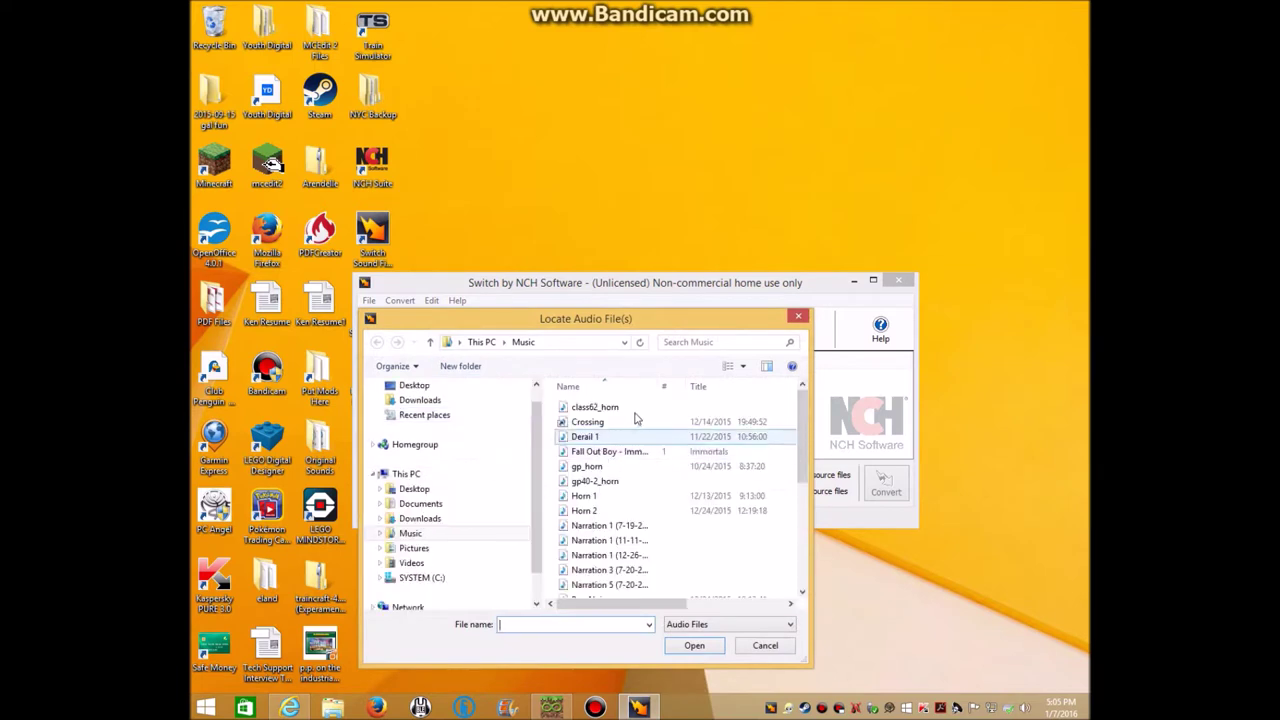
double_click(644, 468)
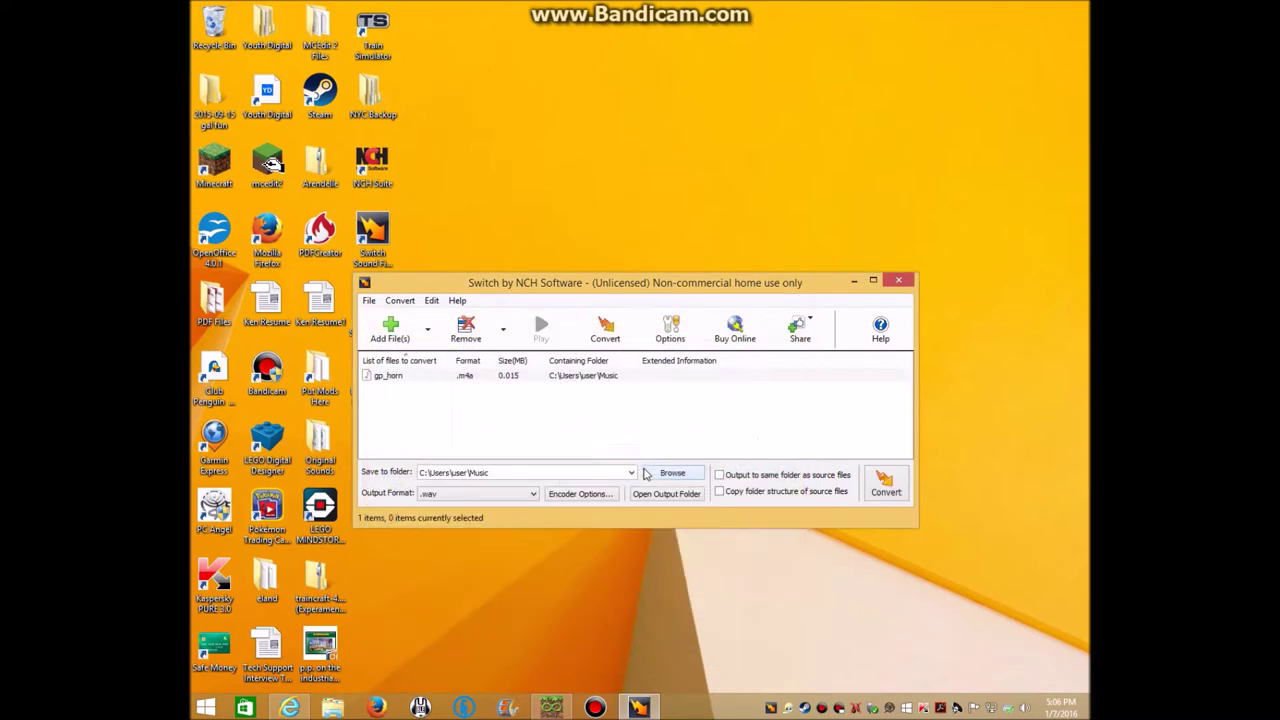
left_click(530, 494)
left_click(477, 467)
left_click(506, 493)
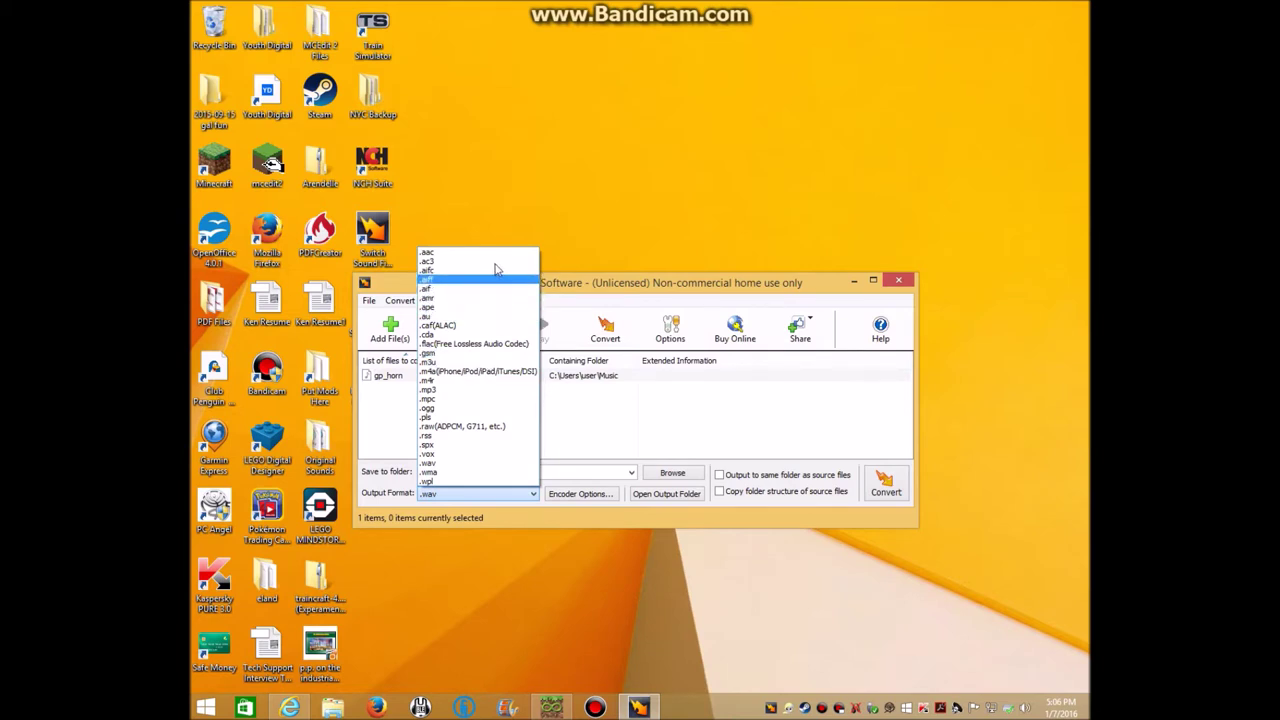
left_click(476, 464)
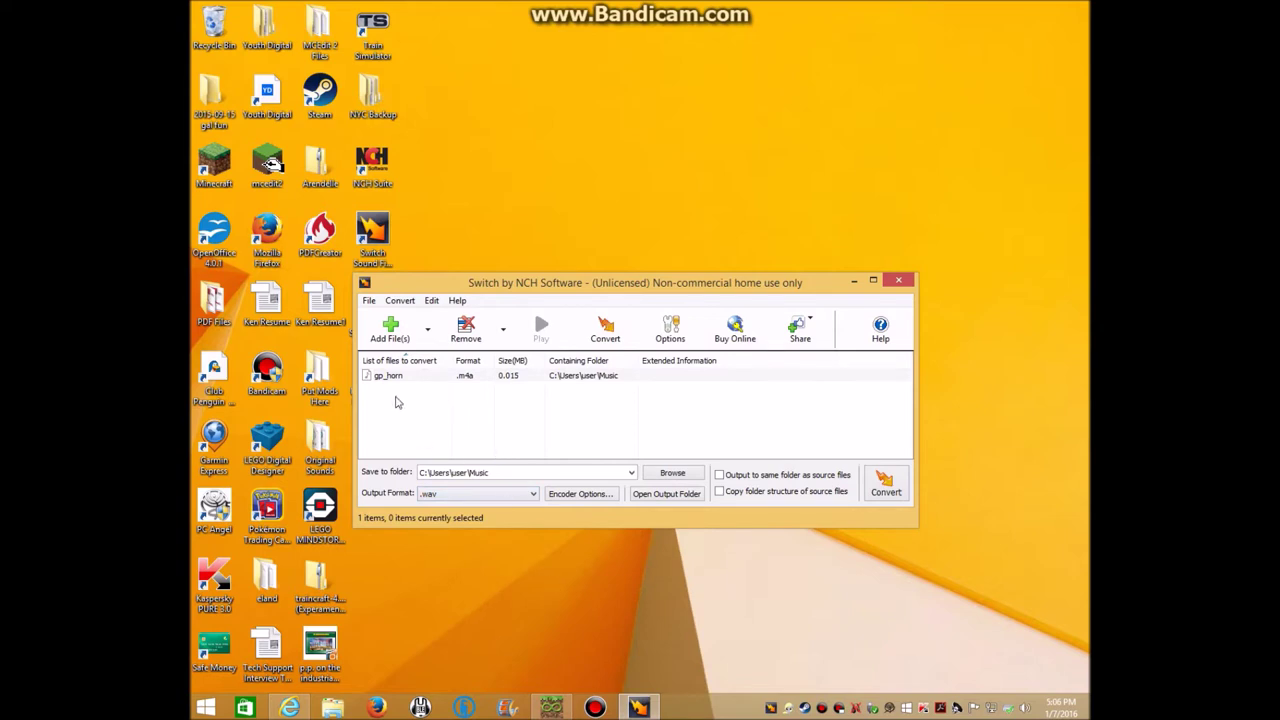
- Convert gp_horn to .wav and open the output folder
left_click(436, 377)
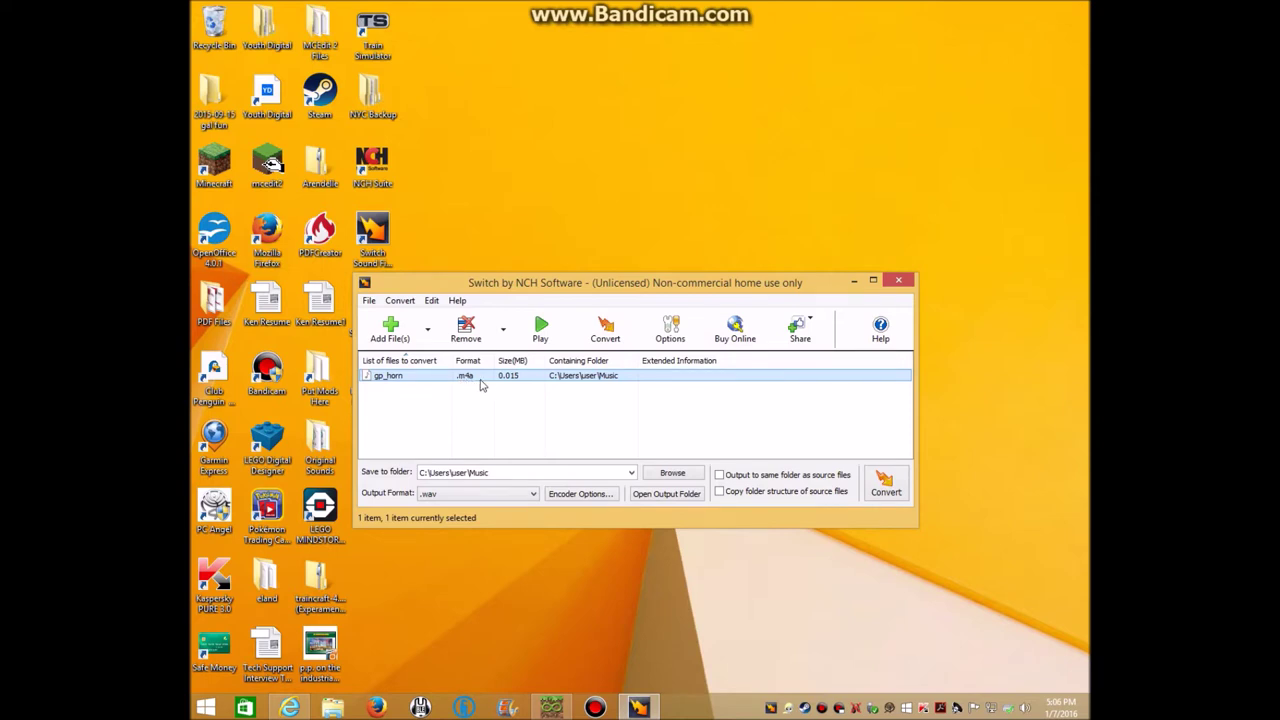
left_click(886, 487)
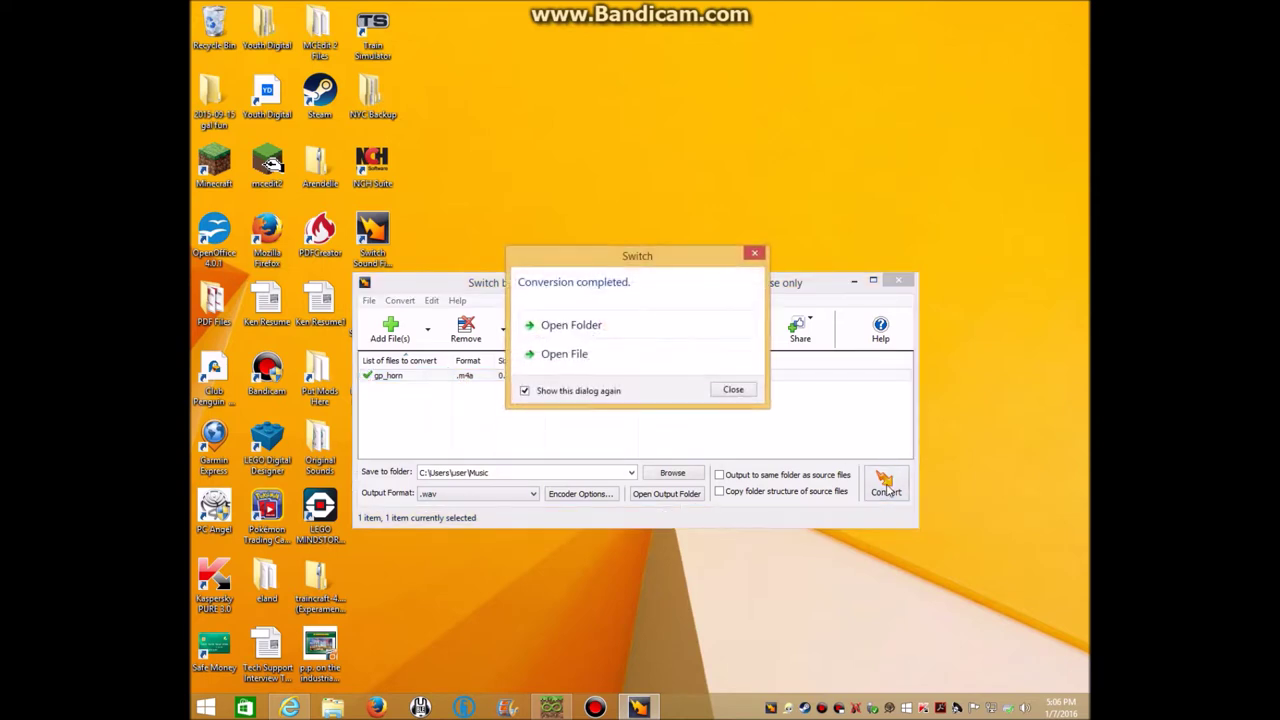
left_click(569, 327)
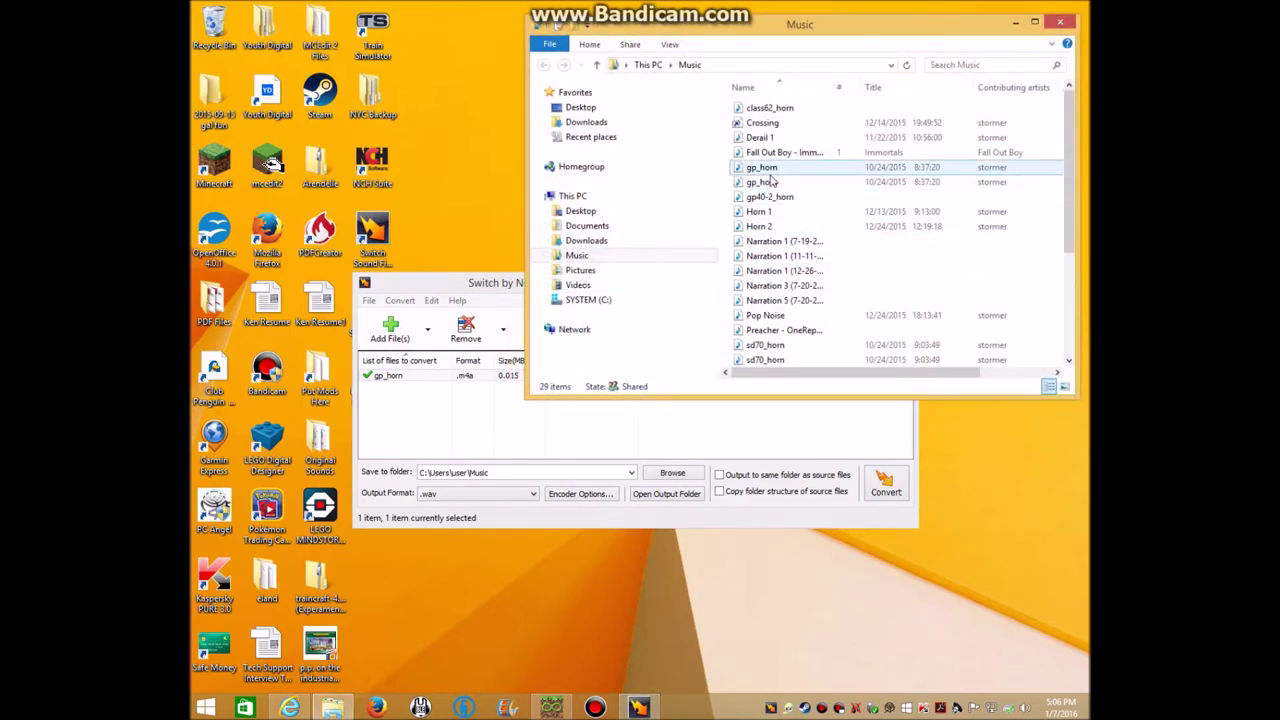
- Play the converted and the original gp_horn in the Music folder and close the player
double_click(766, 182)
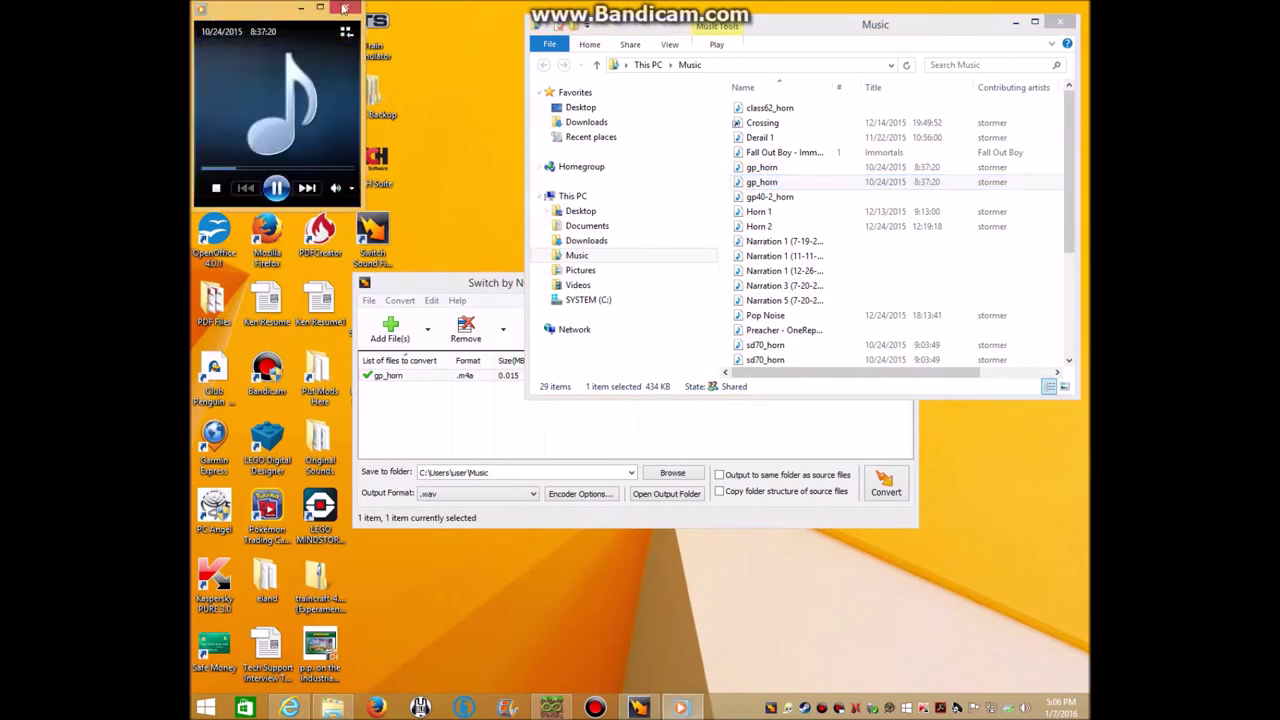
left_click(761, 167)
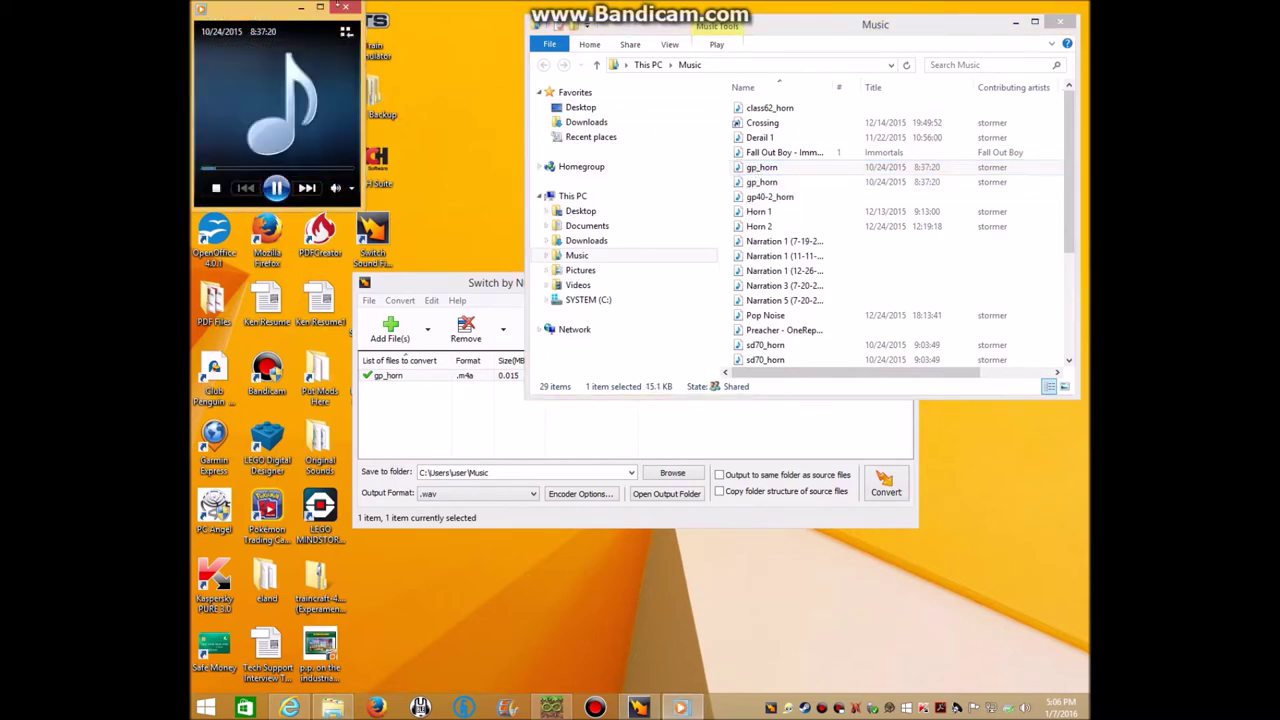
left_click(345, 9)
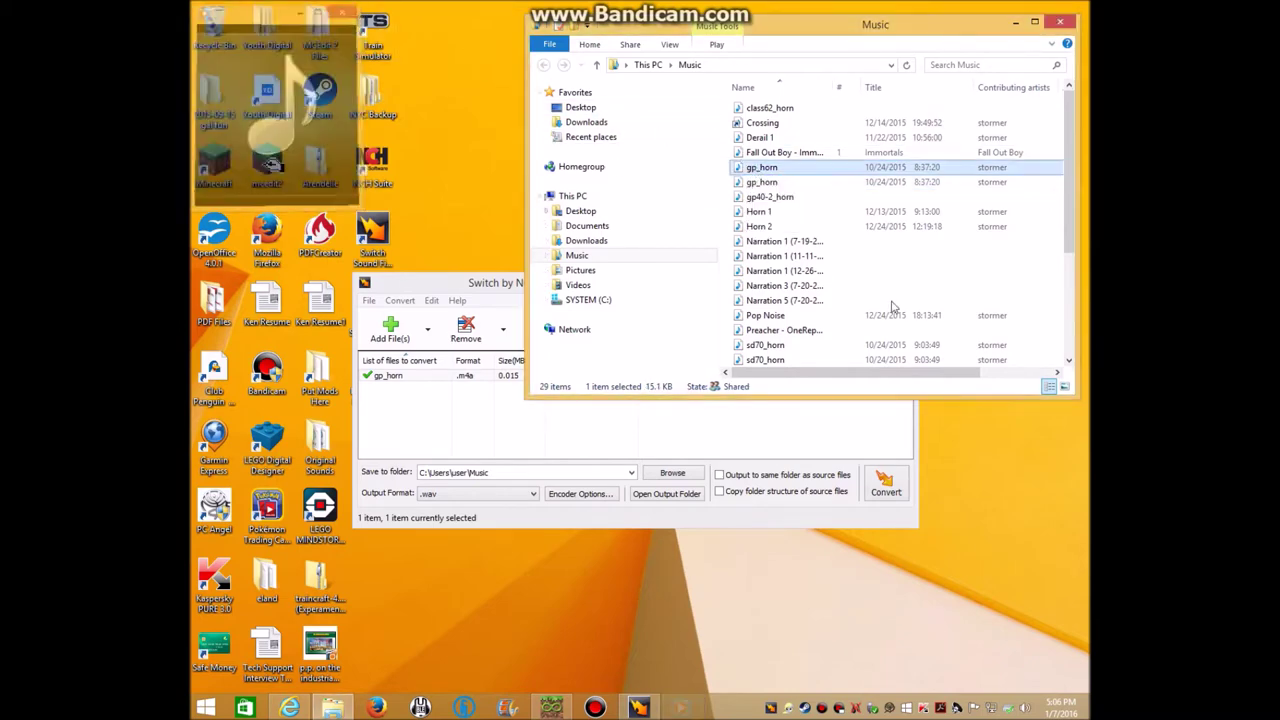
- Copy the converted gp_horn and open the assets/tc/sound folder inside the traincraft-4.2.0_004 (Experamental) archive
right_click(786, 184)
left_click(822, 376)
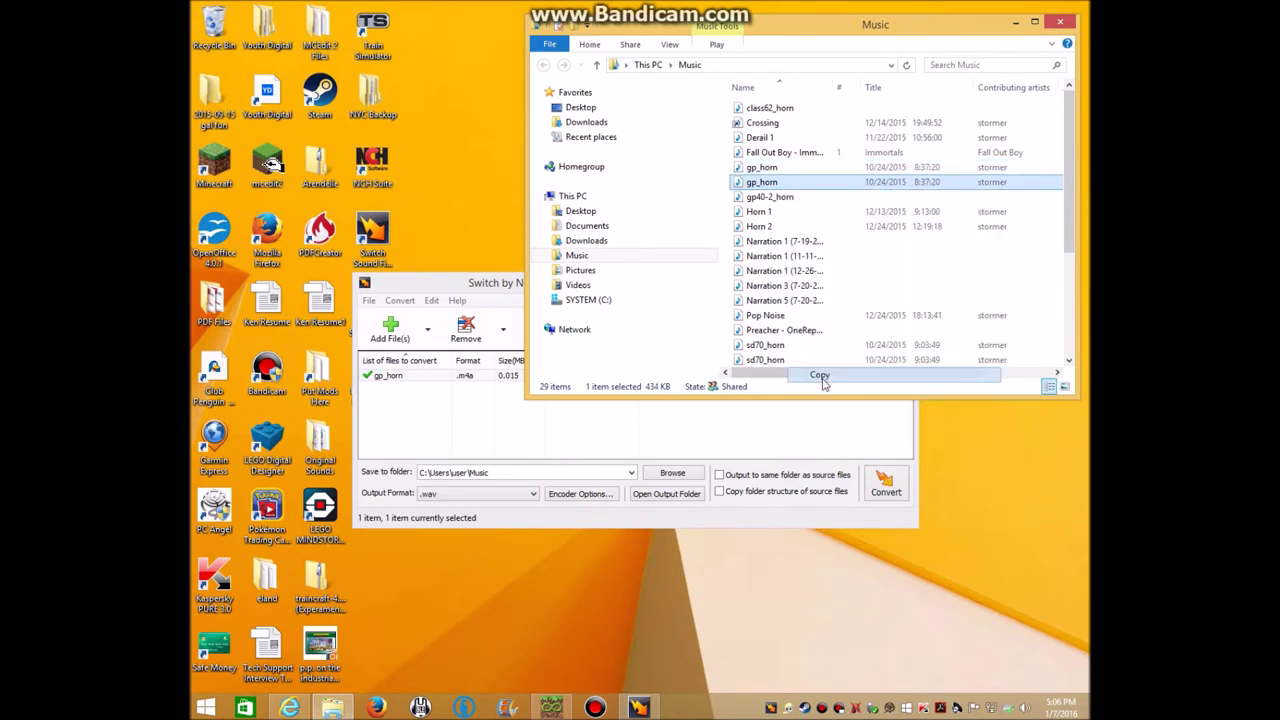
double_click(316, 588)
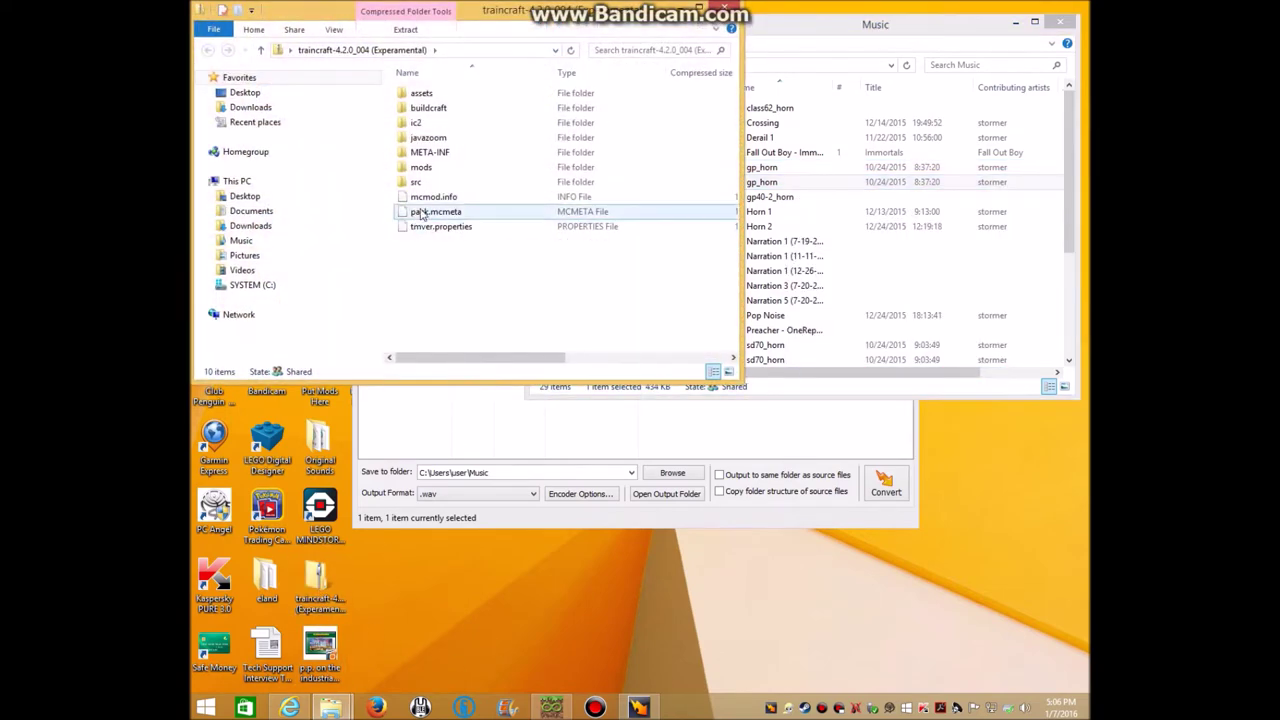
double_click(438, 99)
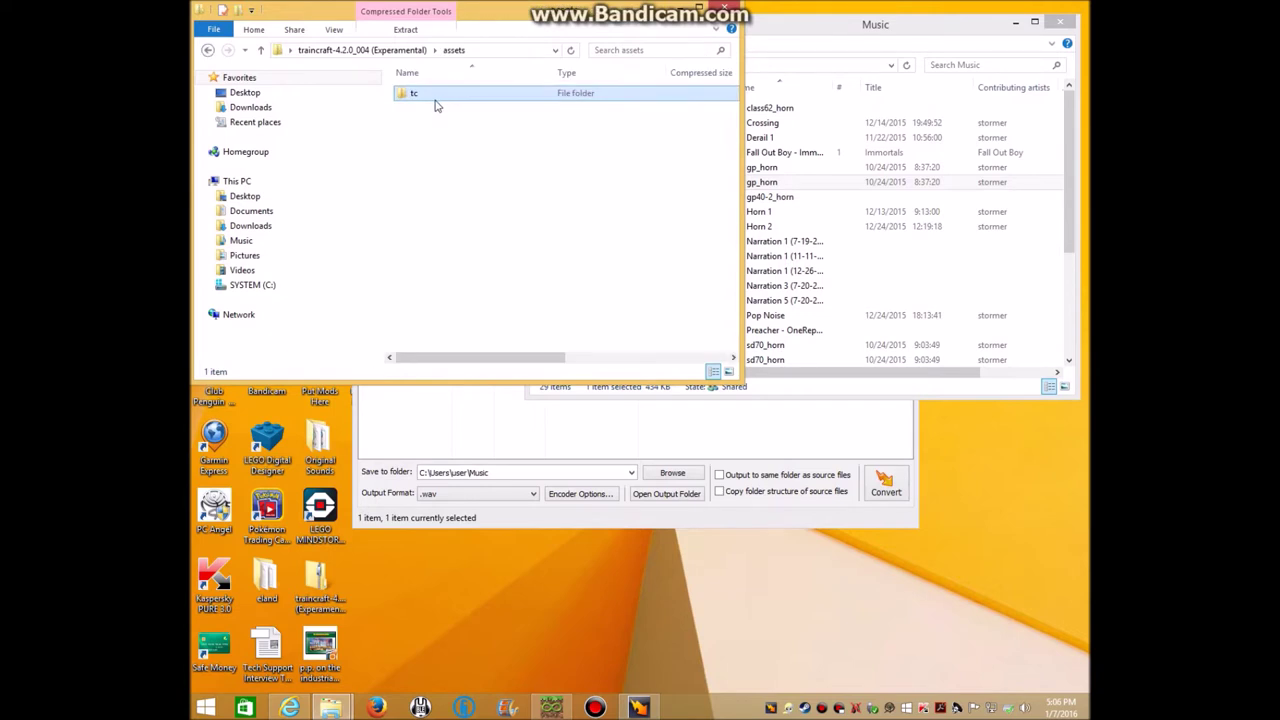
double_click(438, 99)
double_click(440, 106)
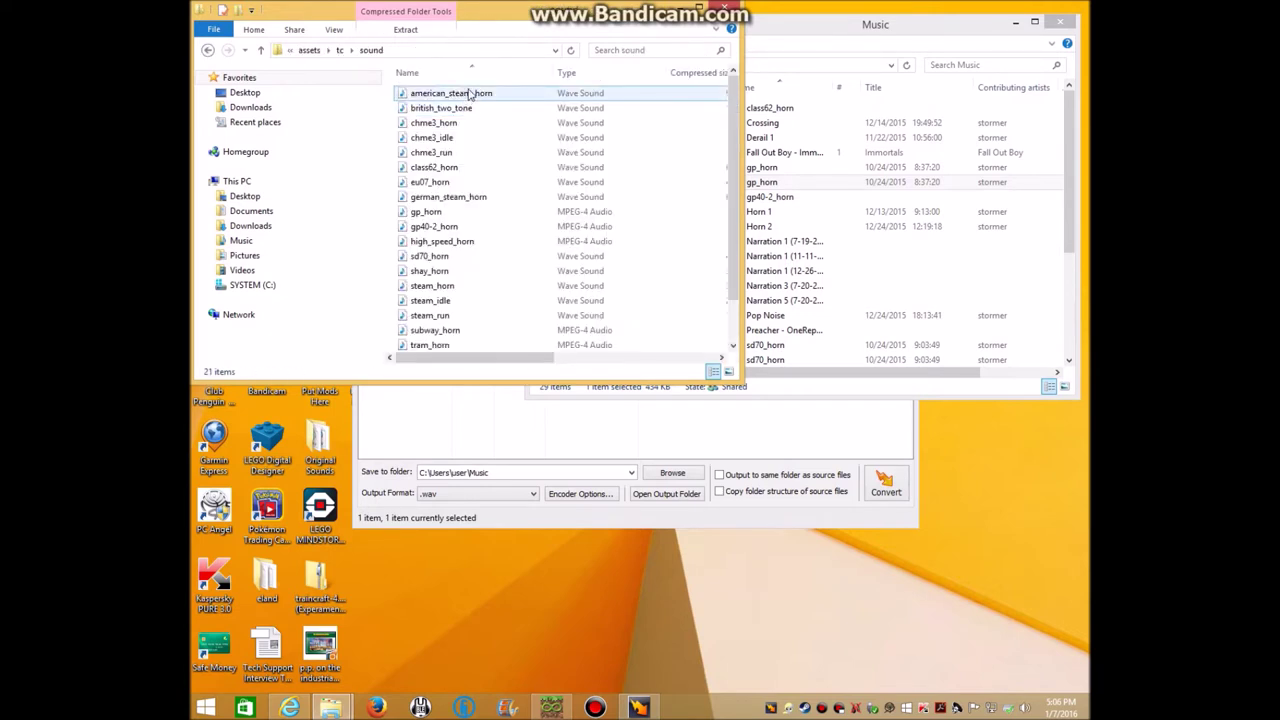
- Copy the MPEG-4 gp_horn from the archive's sound folder and paste it onto the desktop
right_click(476, 221)
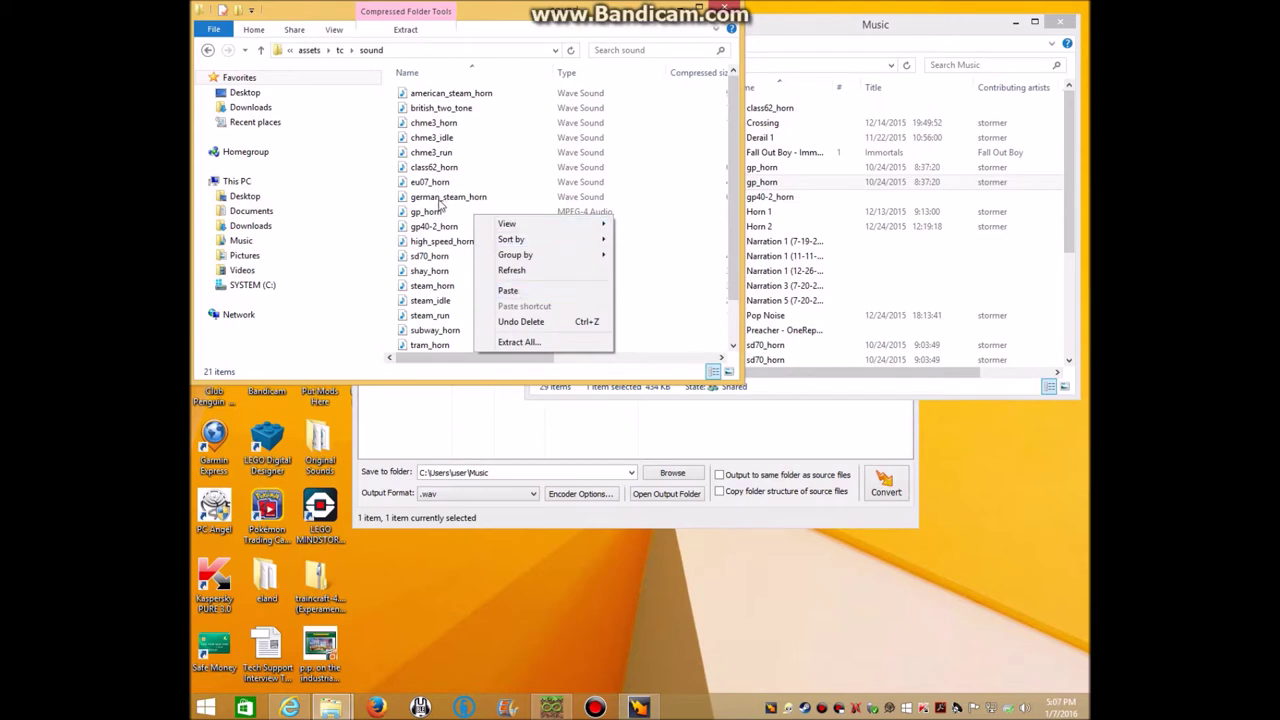
left_click(436, 214)
right_click(432, 216)
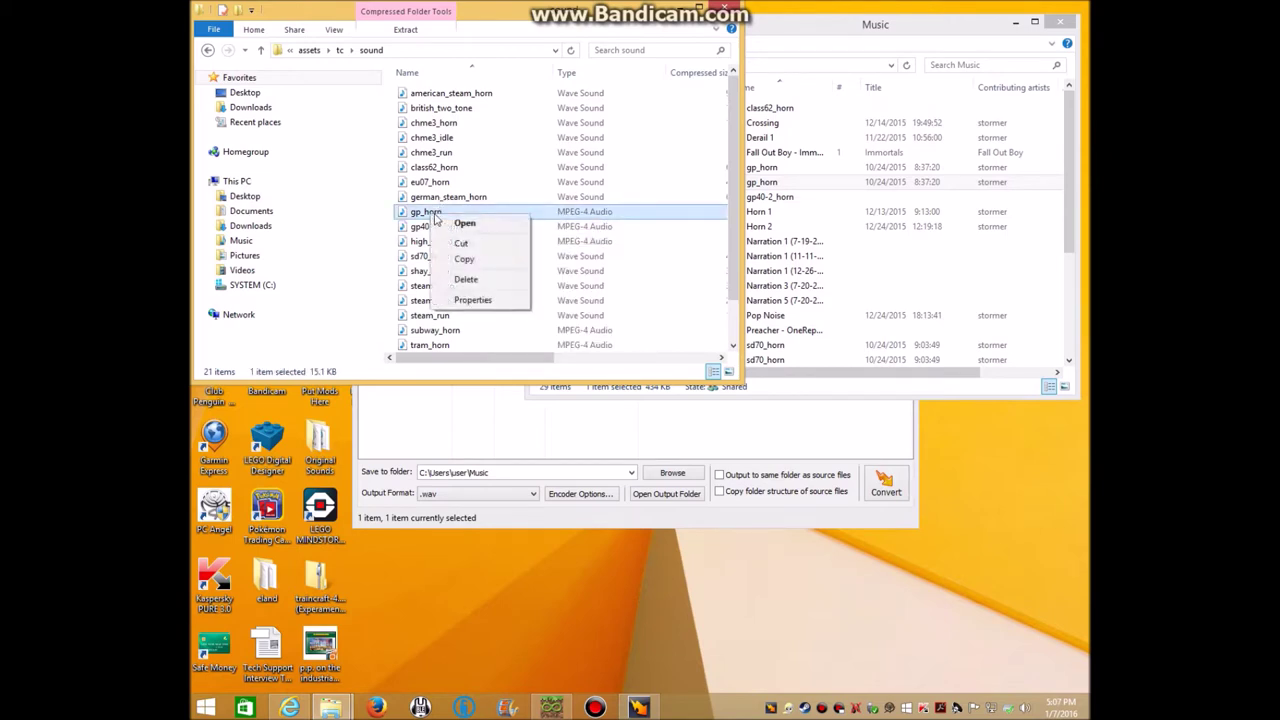
left_click(481, 266)
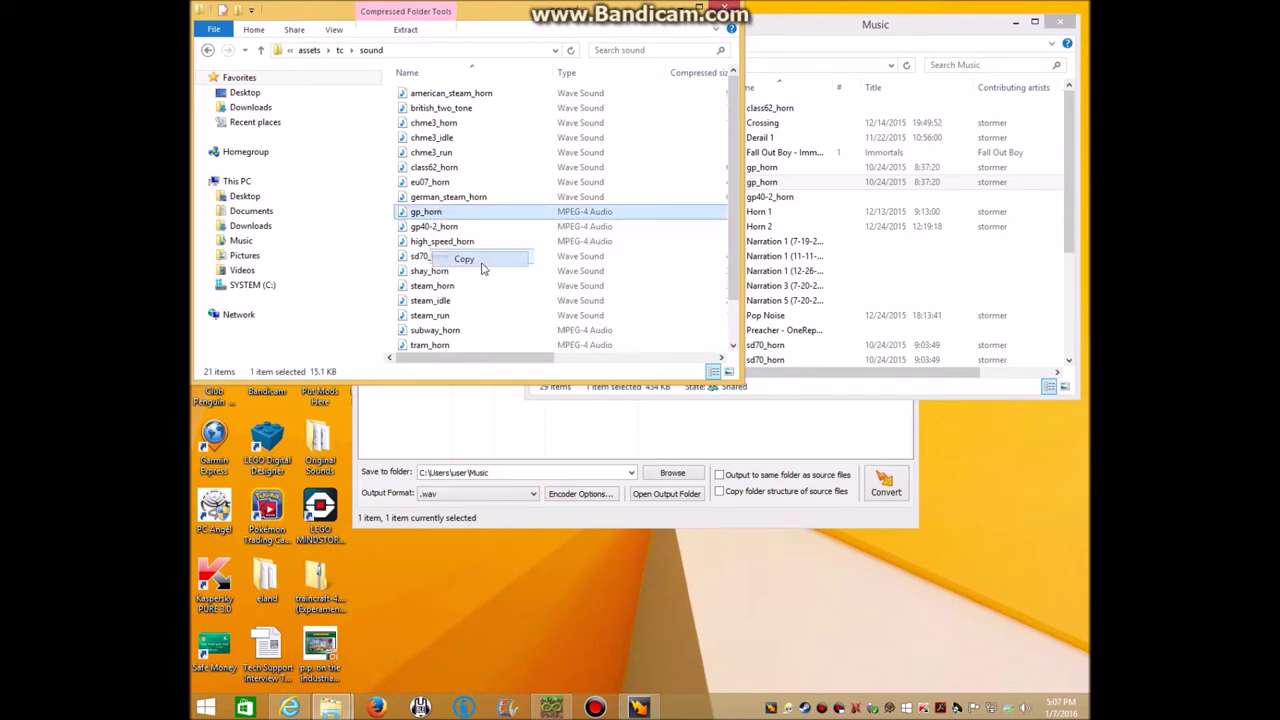
right_click(410, 623)
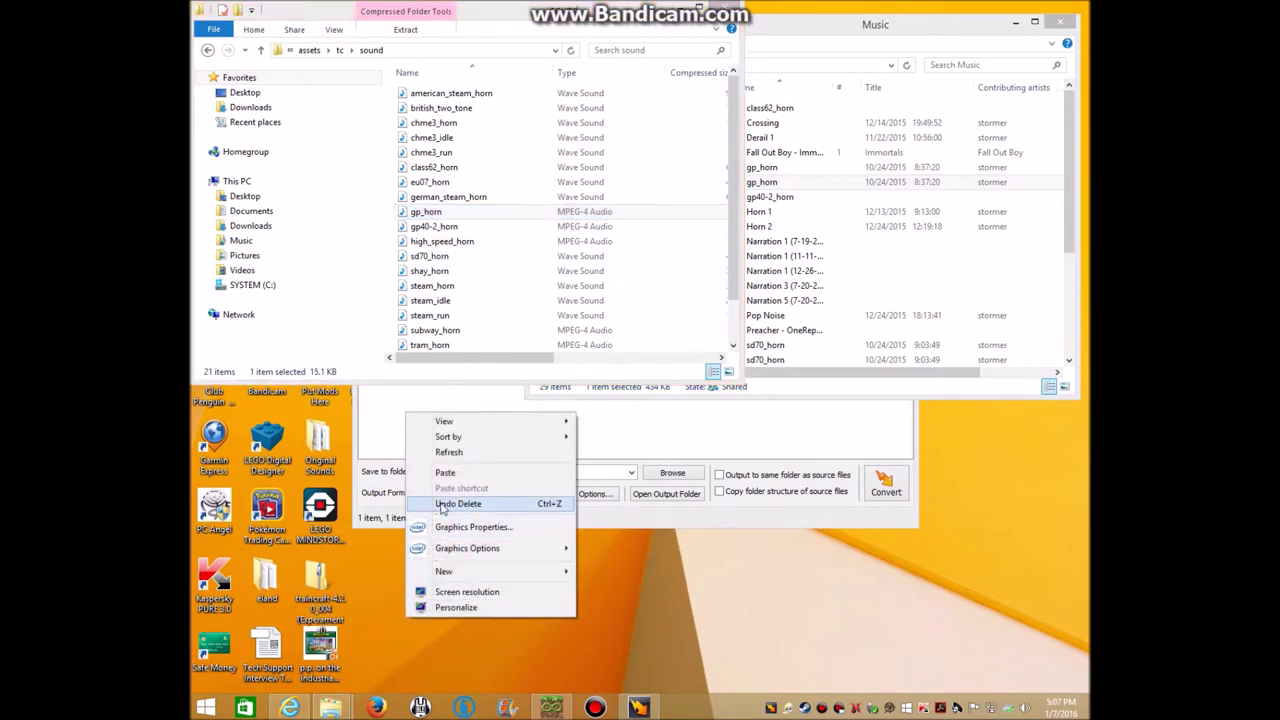
left_click(460, 470)
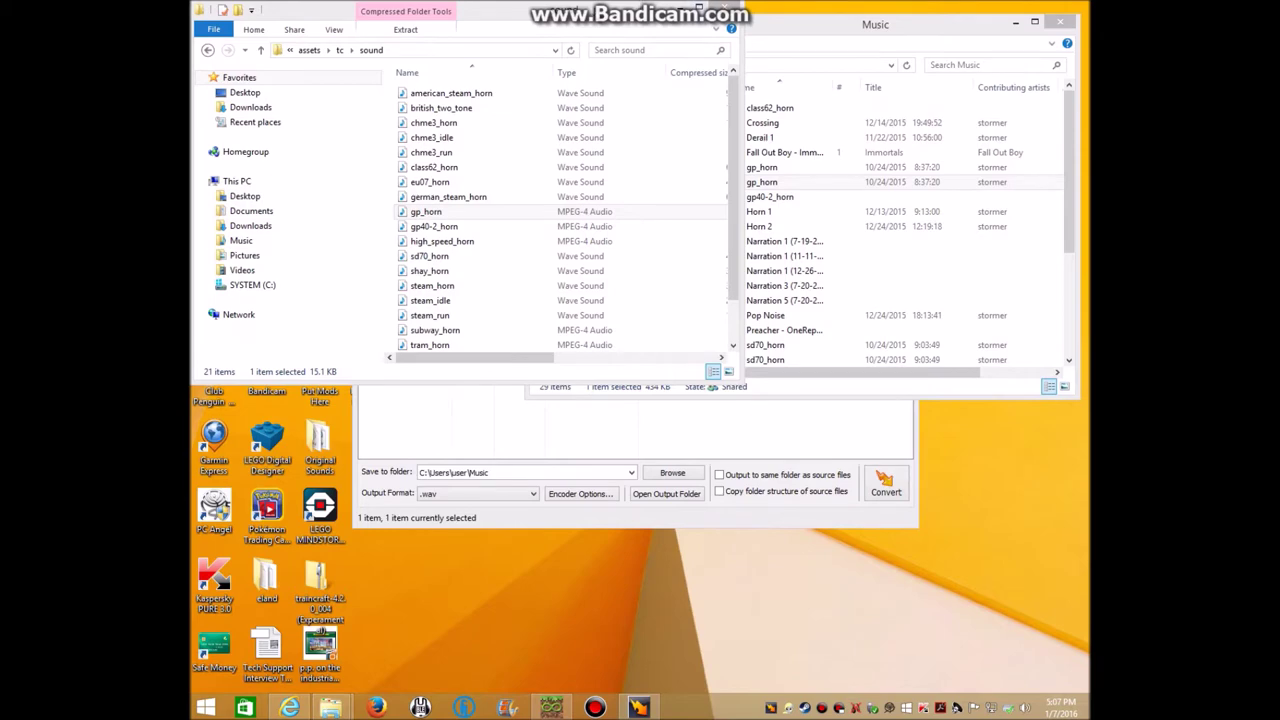
- Rearrange the desktop by moving the Switch window higher and placing the sound folder window below it
left_click_drag(599, 20, 743, 181)
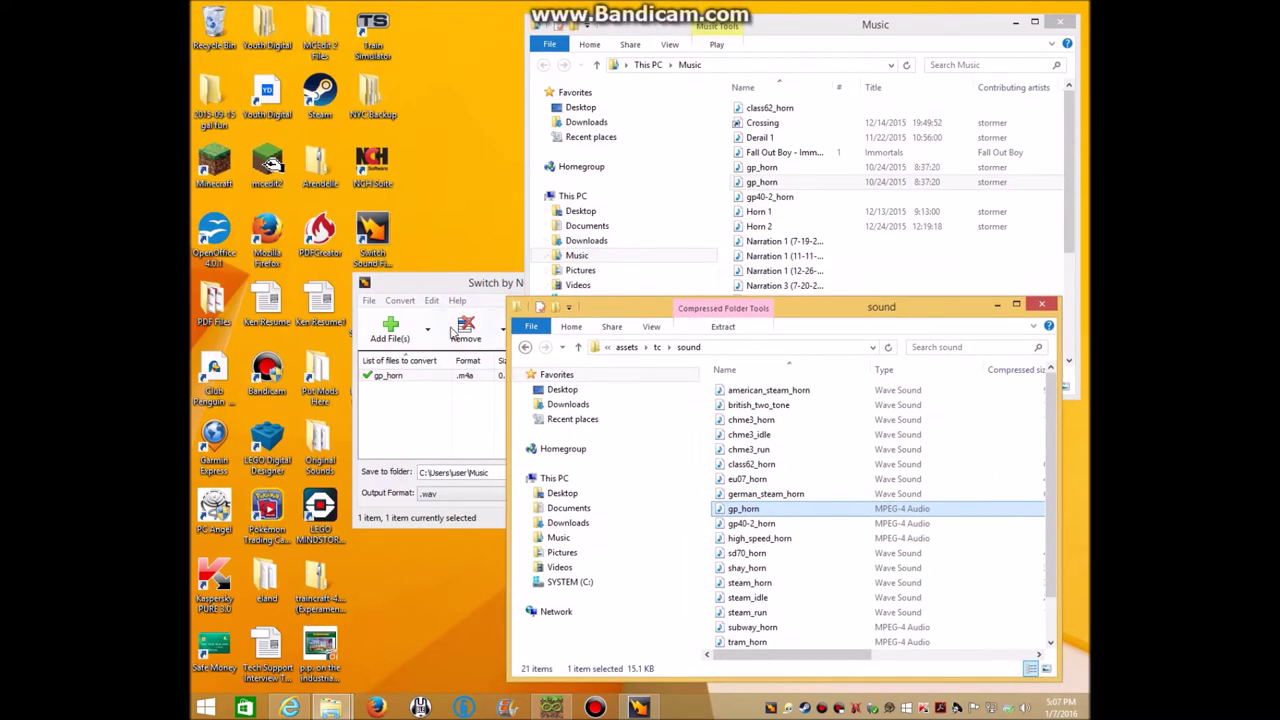
left_click_drag(492, 289, 525, 127)
left_click_drag(977, 298, 771, 239)
left_click_drag(694, 256, 602, 301)
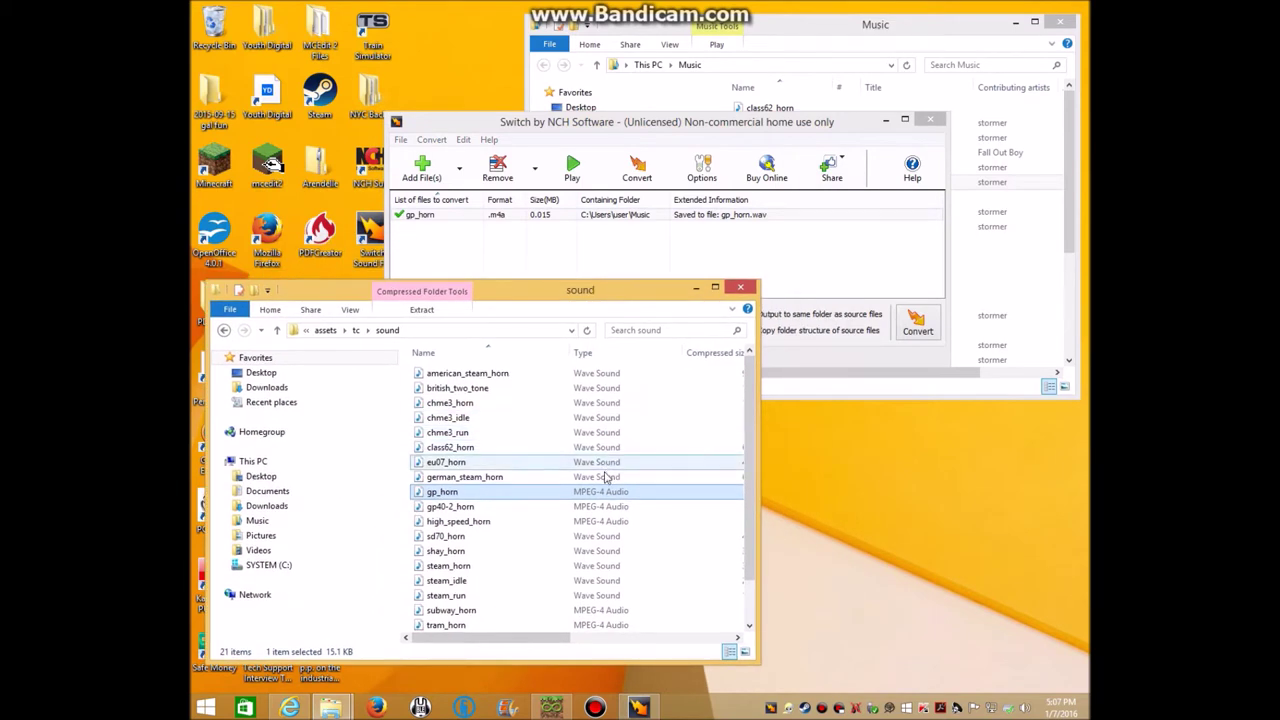
- Replace the MPEG-4 gp_horn in the archive's sound folder with a copy of the converted Wave gp_horn from the Music folder
key("shift+Delete")
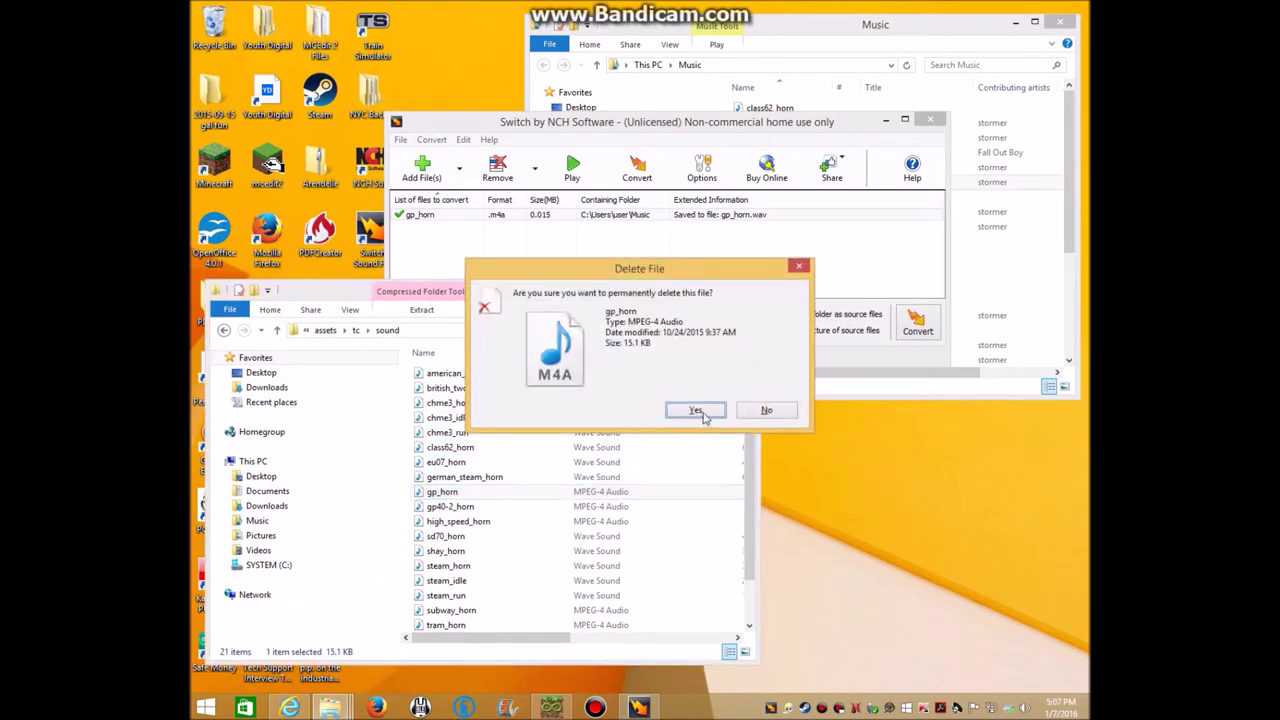
left_click(697, 411)
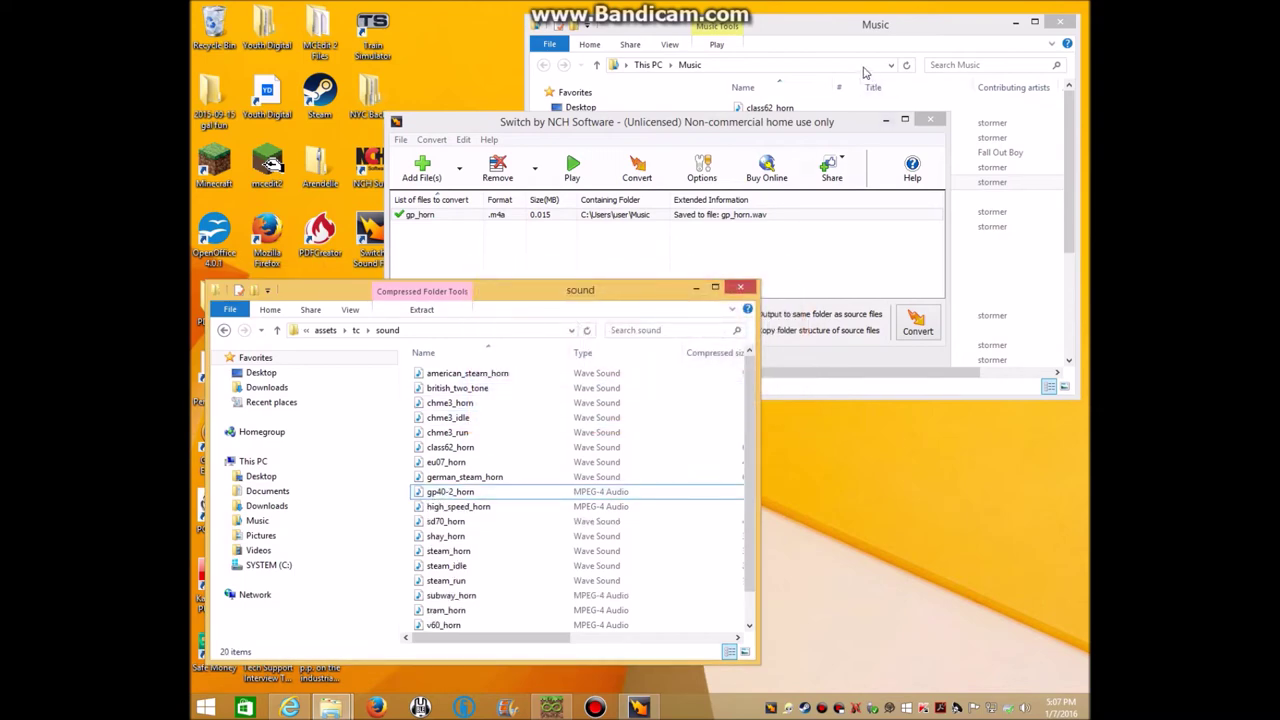
left_click(868, 30)
left_click(864, 181)
right_click(865, 185)
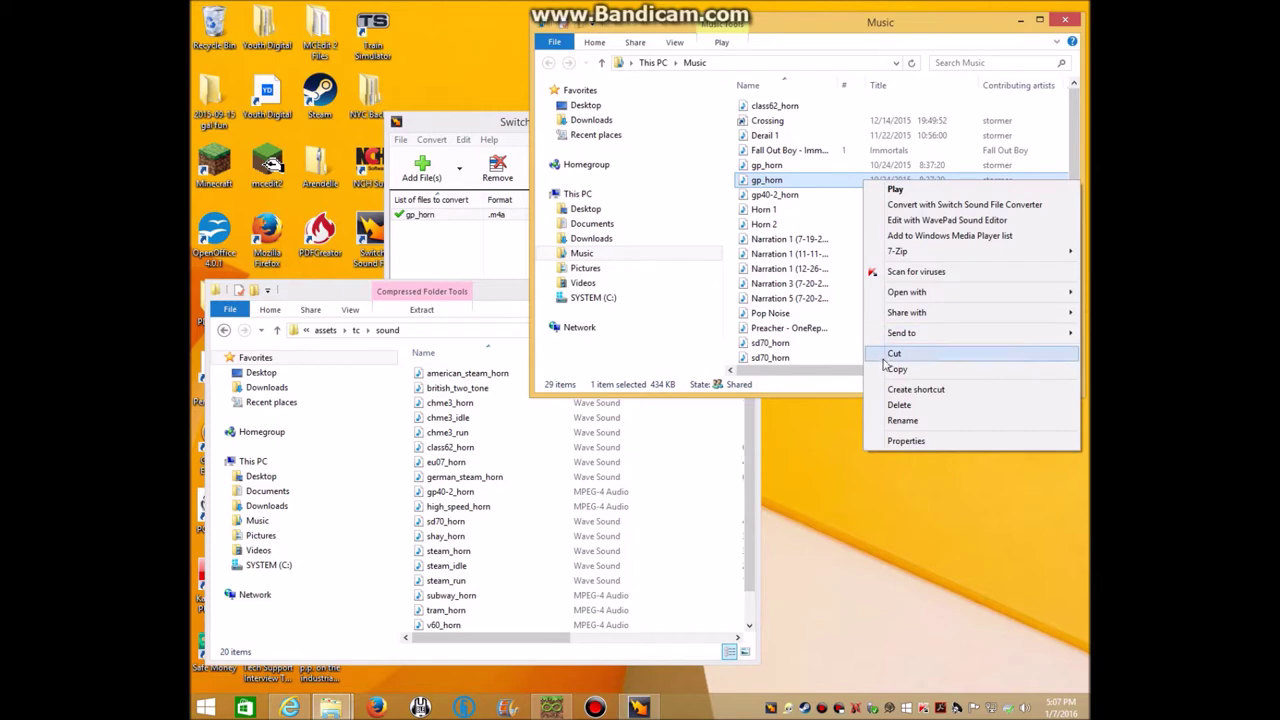
left_click(886, 370)
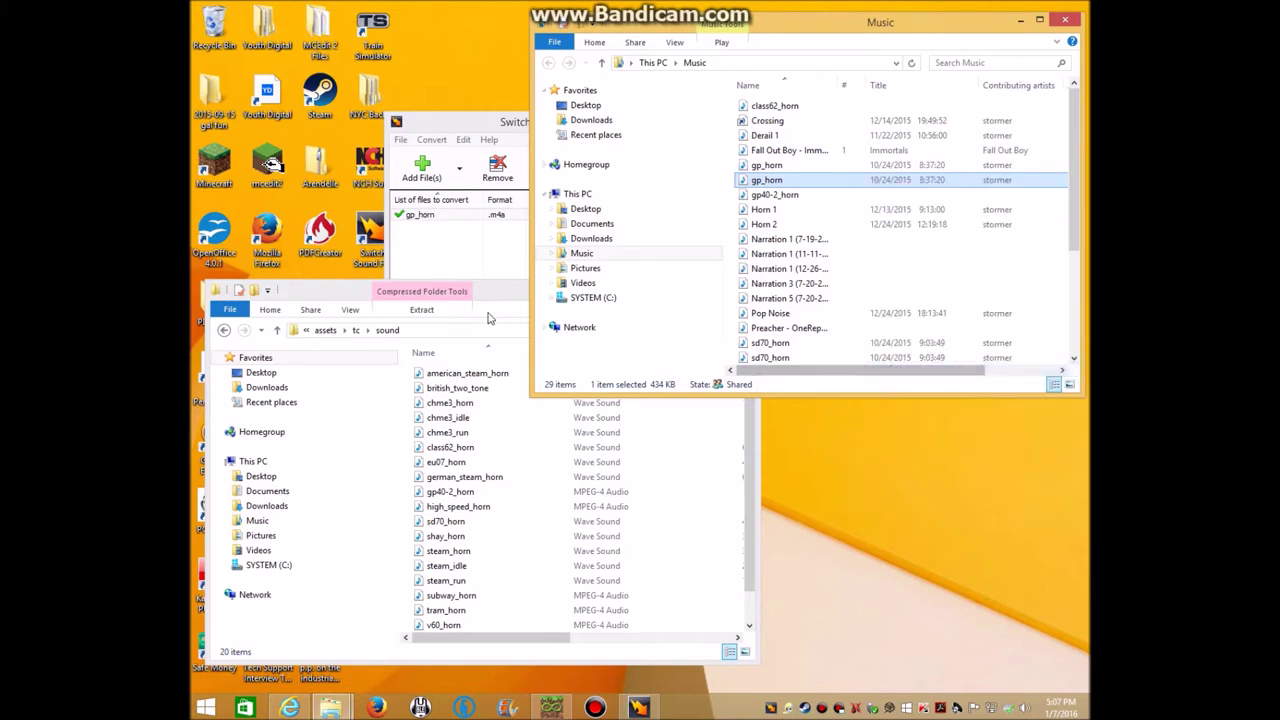
left_click(760, 444)
right_click(495, 372)
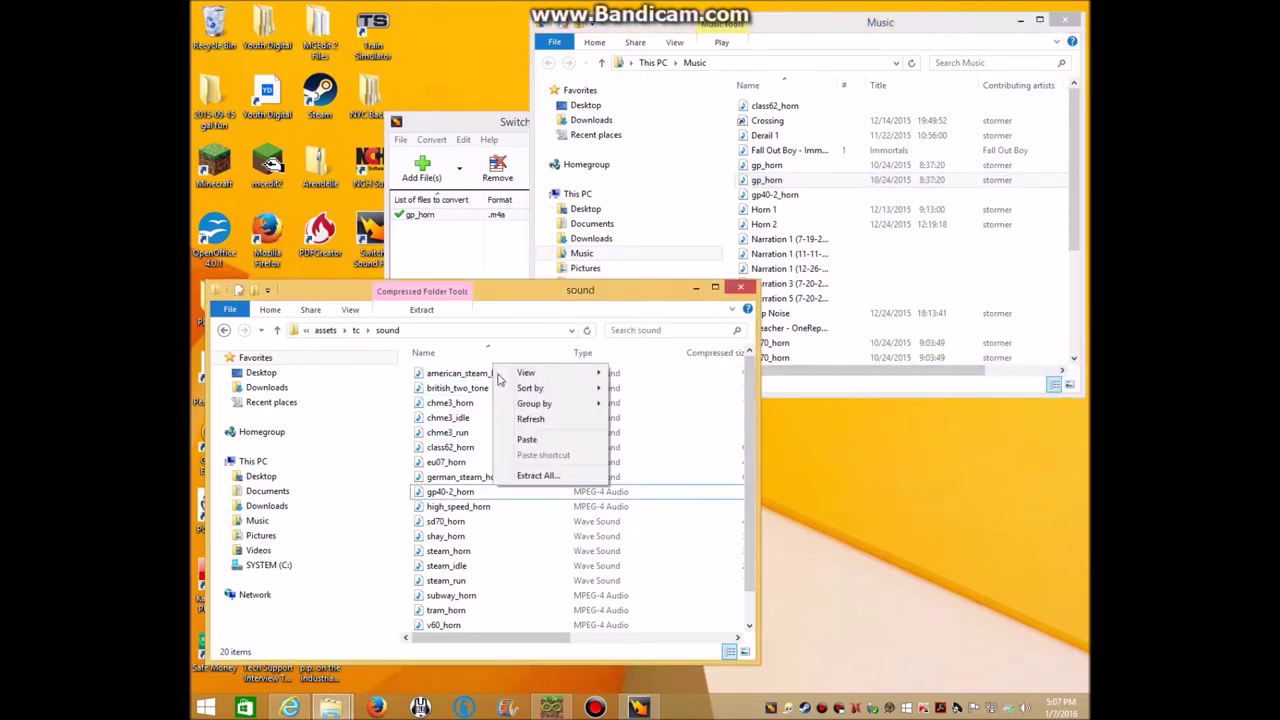
left_click(527, 439)
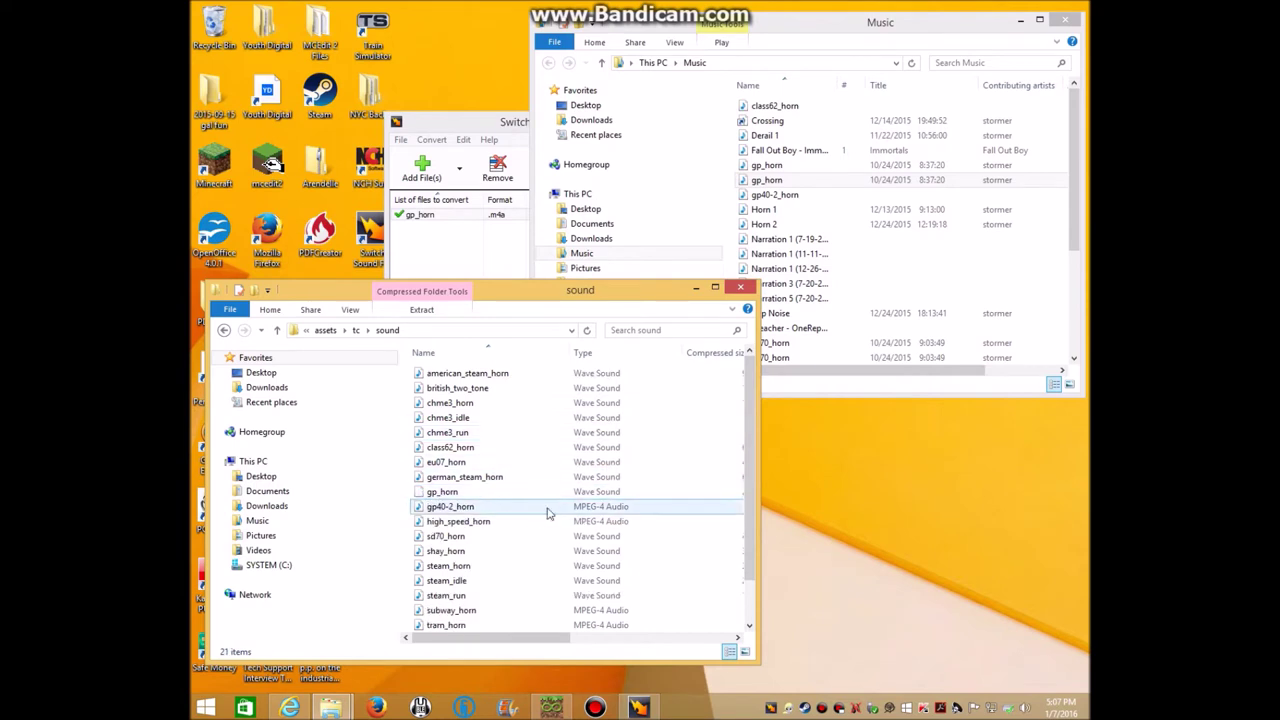
- Play the Wave gp_horn in the archive's sound folder and close the player
left_click(549, 496)
double_click(549, 500)
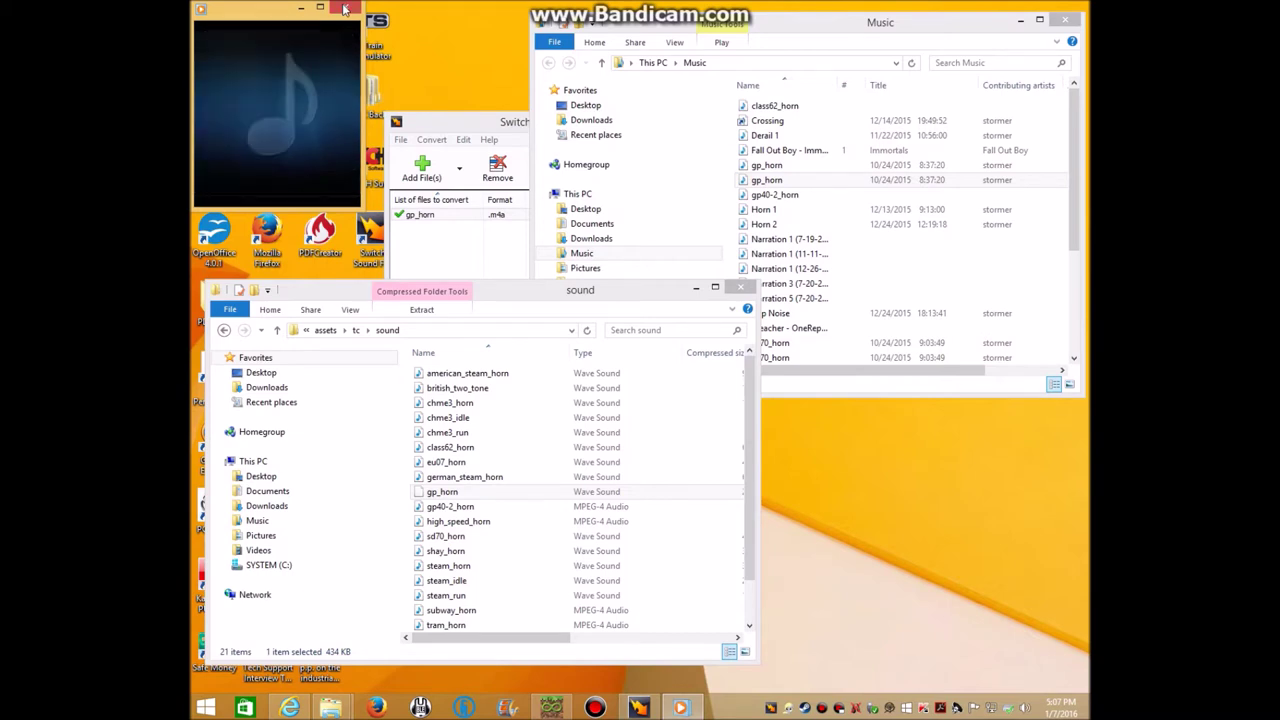
left_click(345, 9)
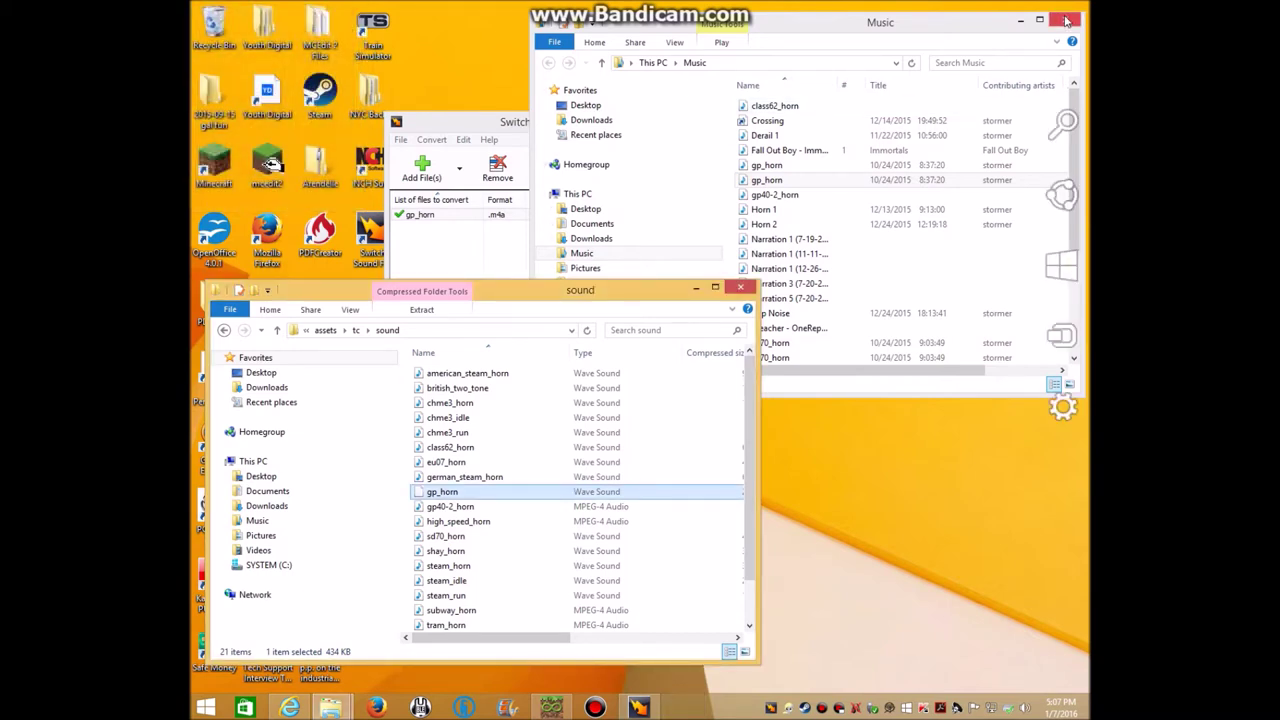
- Play the existing gp40-2_horn in the Music folder and close the player
left_click(783, 199)
double_click(783, 199)
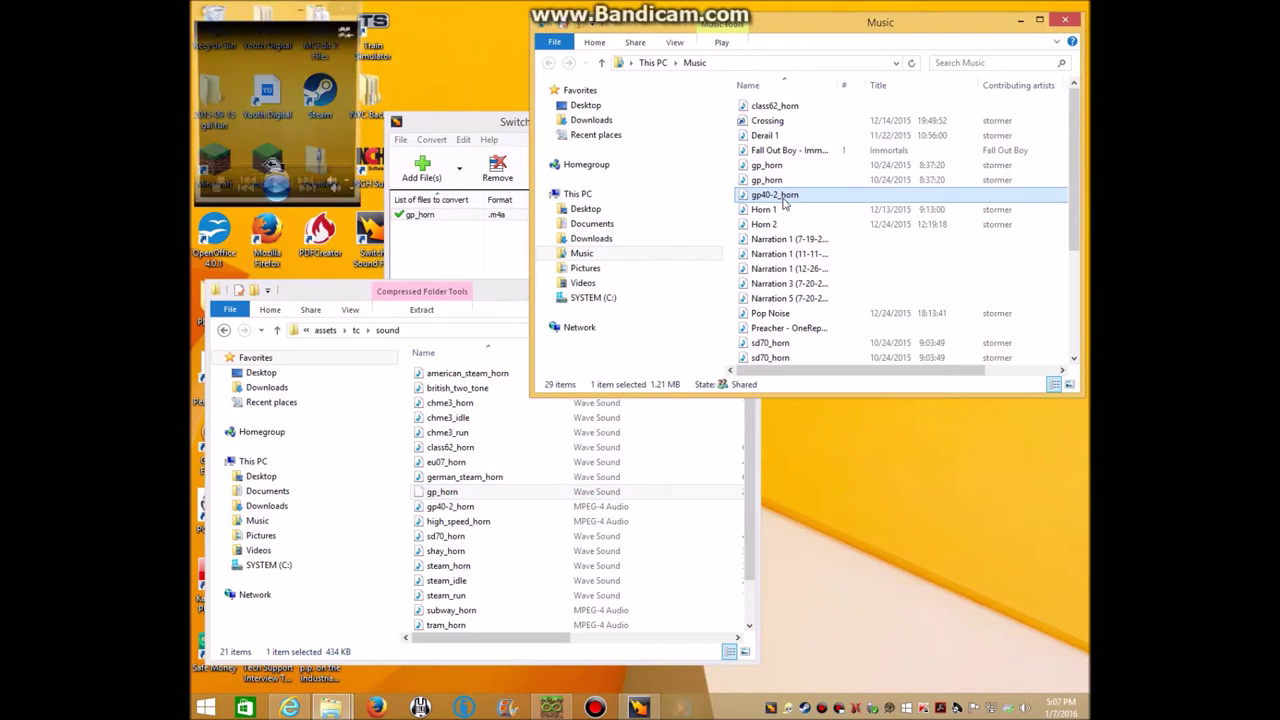
left_click(343, 8)
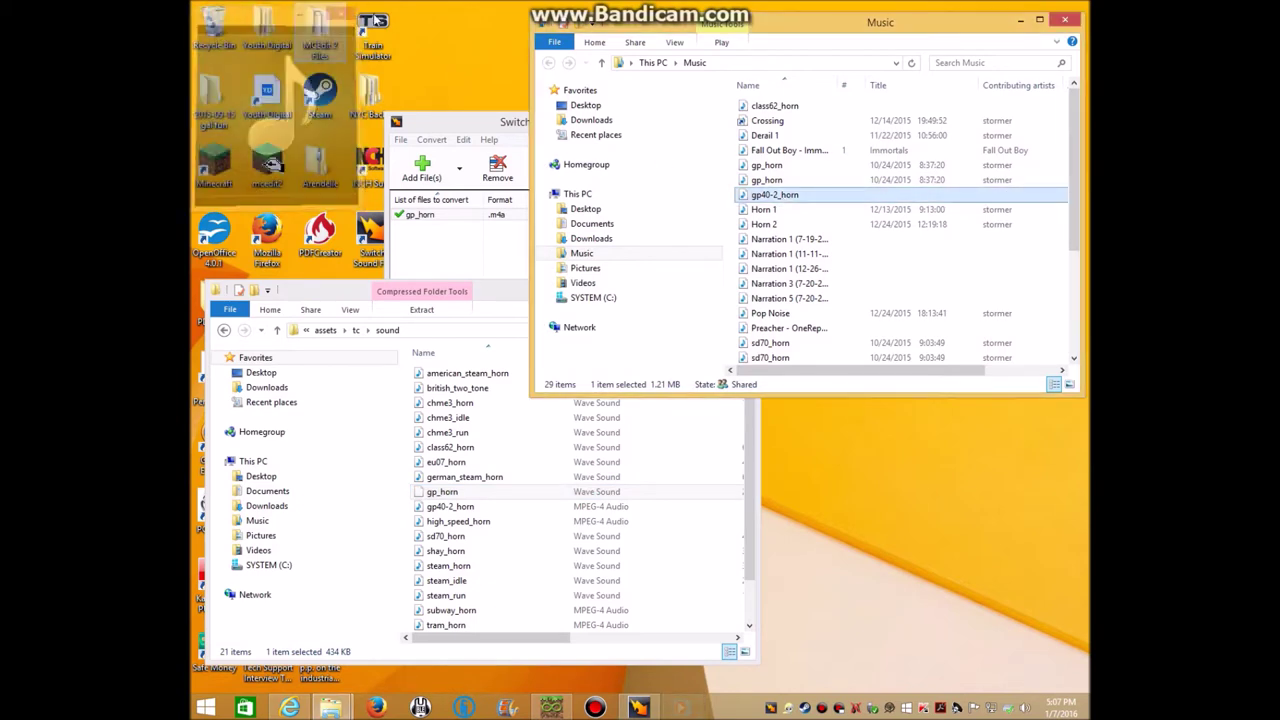
scroll(807, 236, "down", 4)
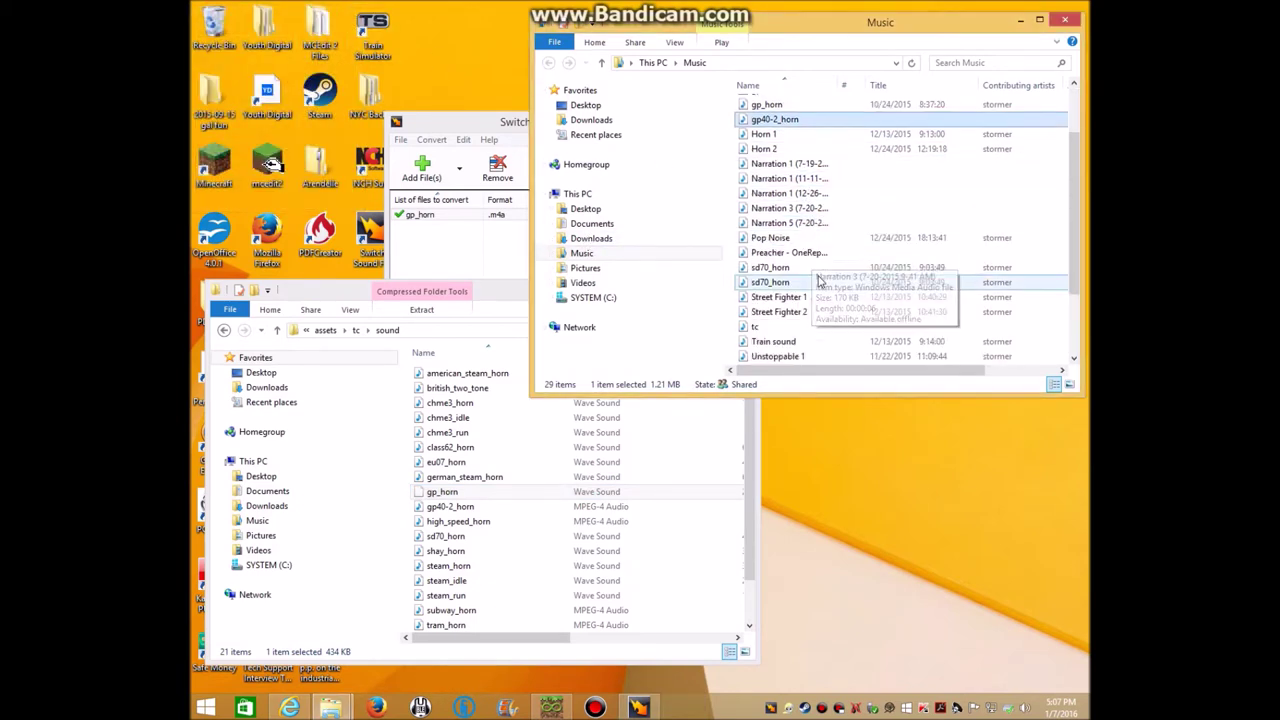
scroll(835, 340, "up", 4)
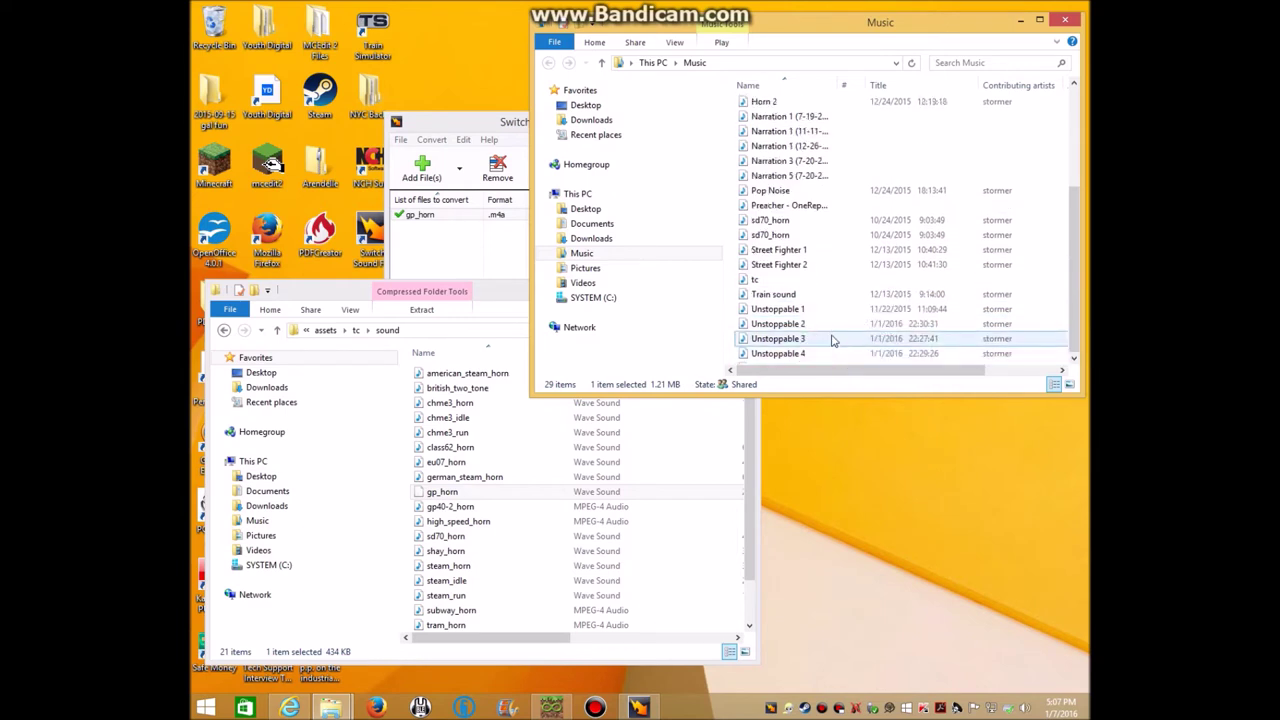
double_click(775, 195)
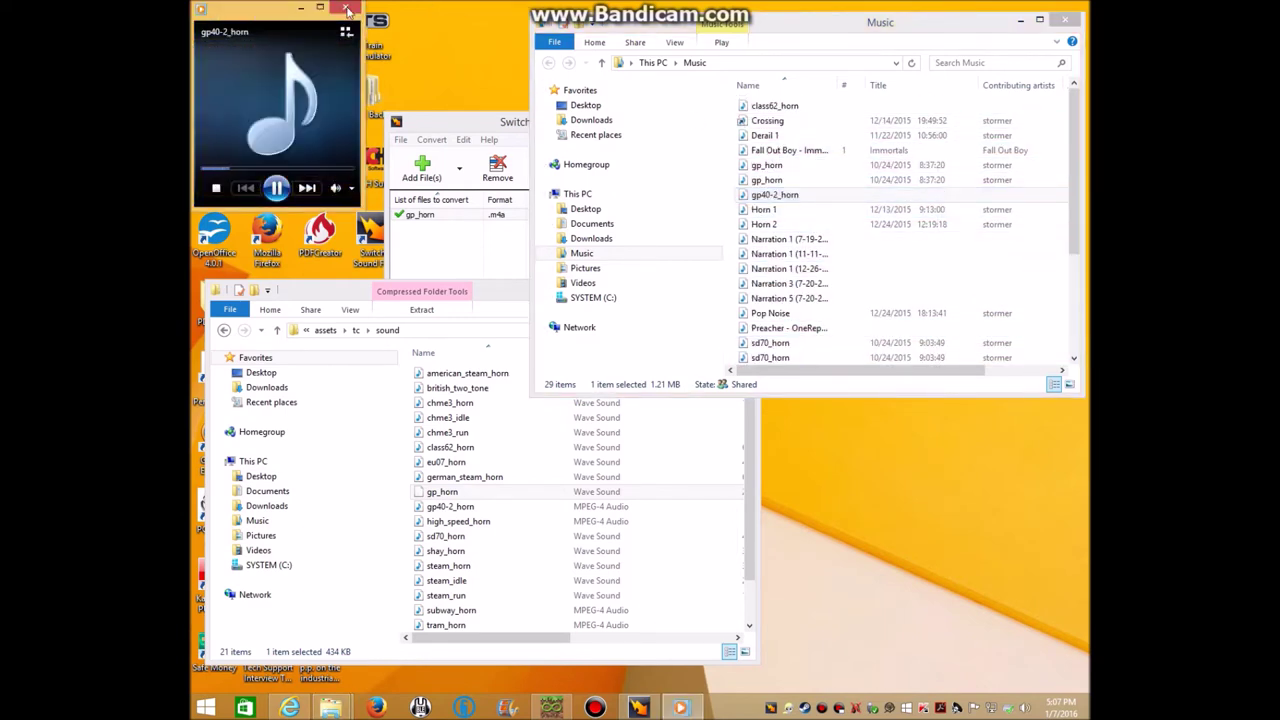
left_click(345, 10)
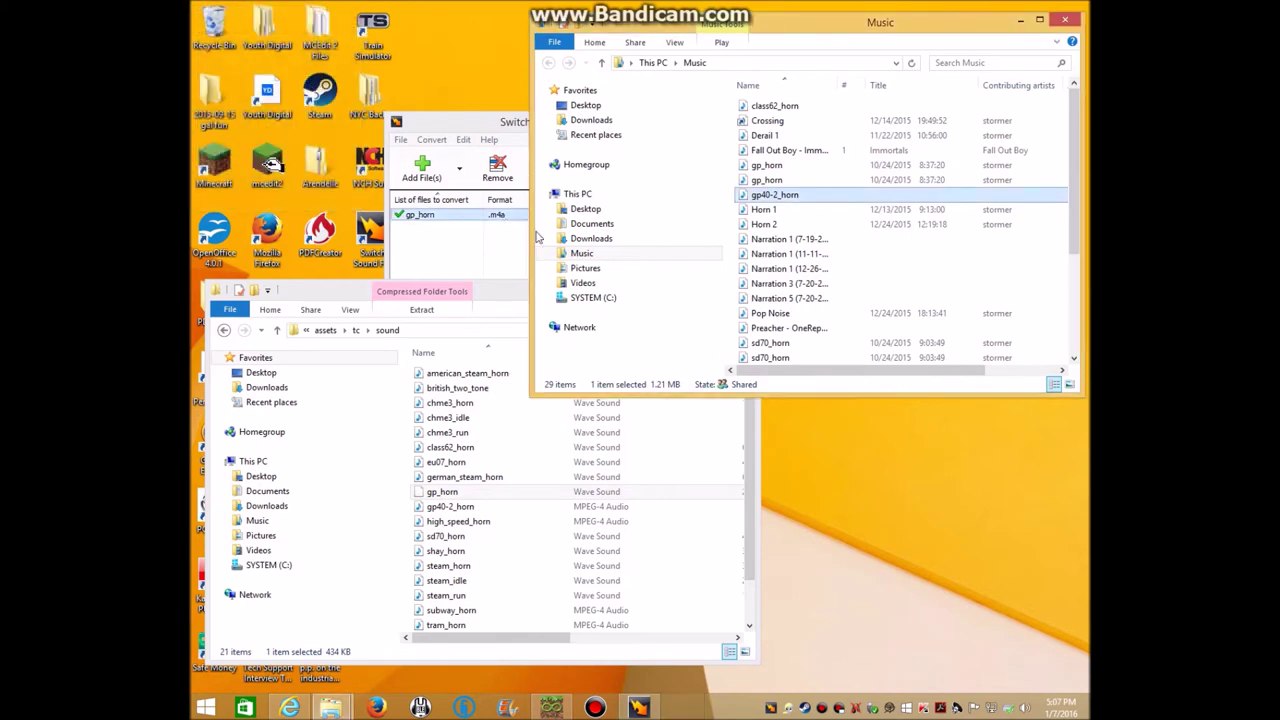
- Copy the MPEG-4 gp40-2_horn from the archive's sound folder into the Music folder and close the Music window
left_click(492, 303)
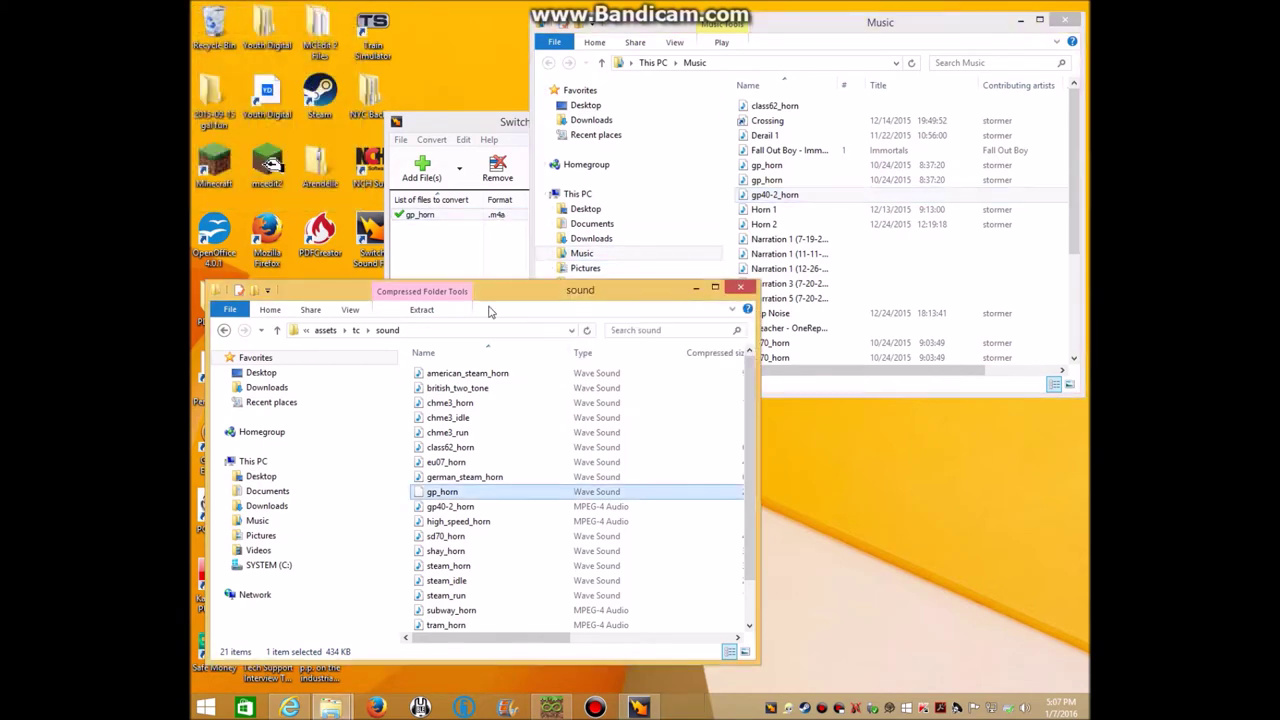
right_click(487, 514)
left_click(525, 552)
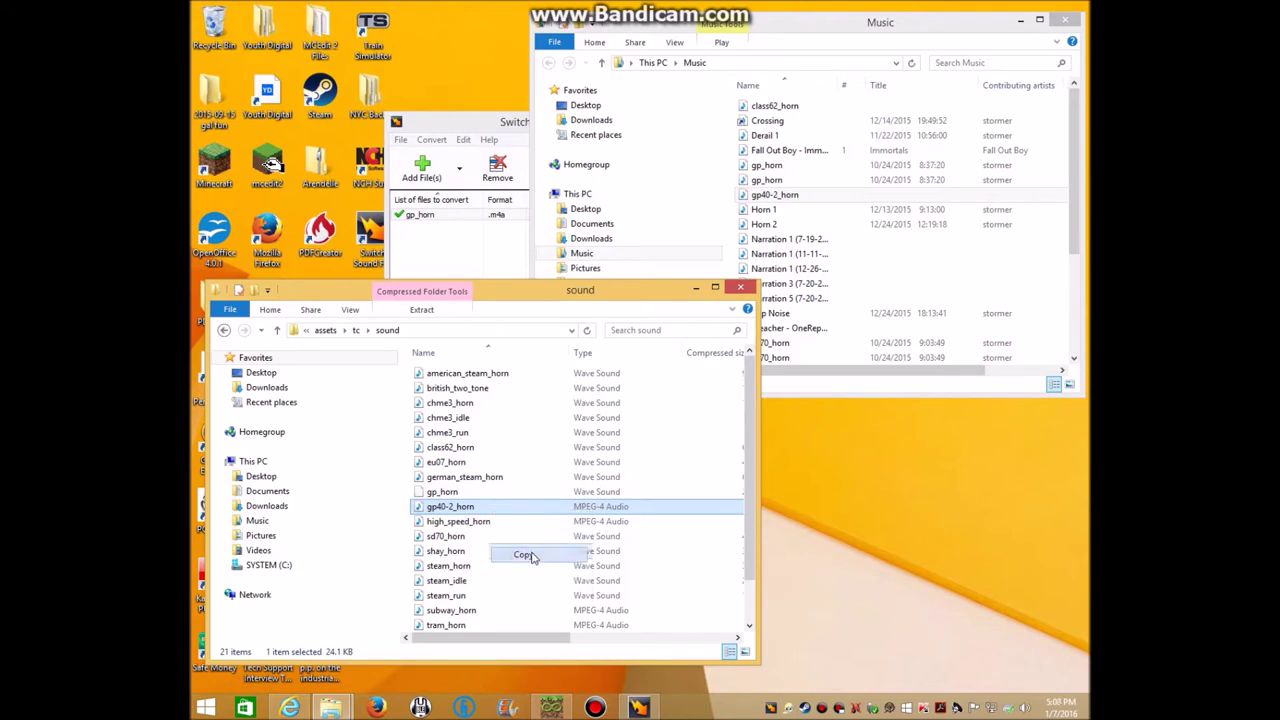
right_click(816, 99)
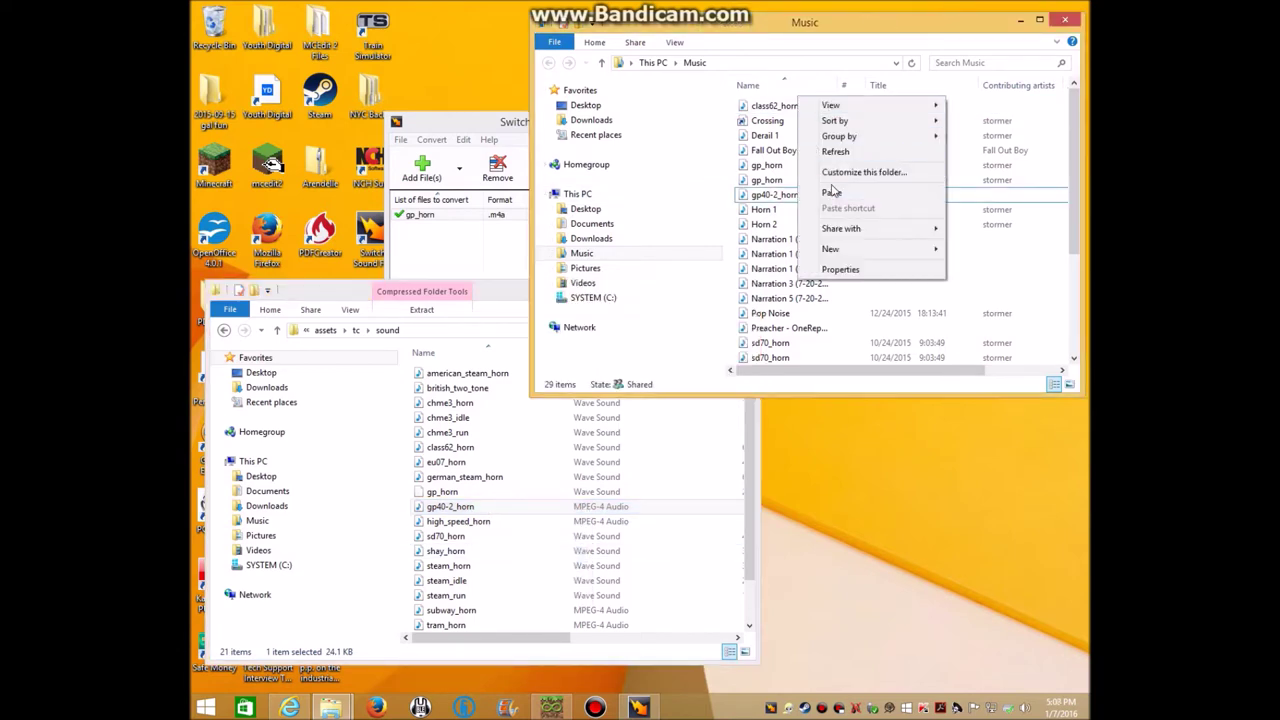
left_click(832, 192)
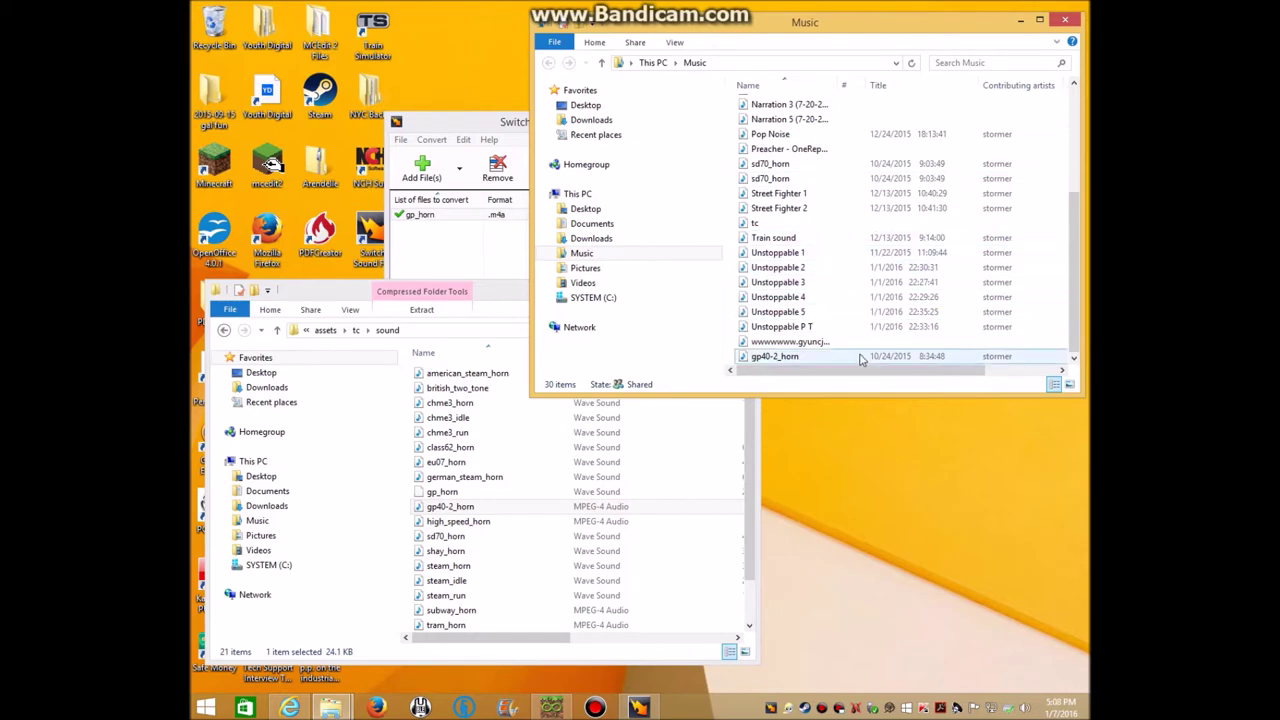
left_click(1064, 22)
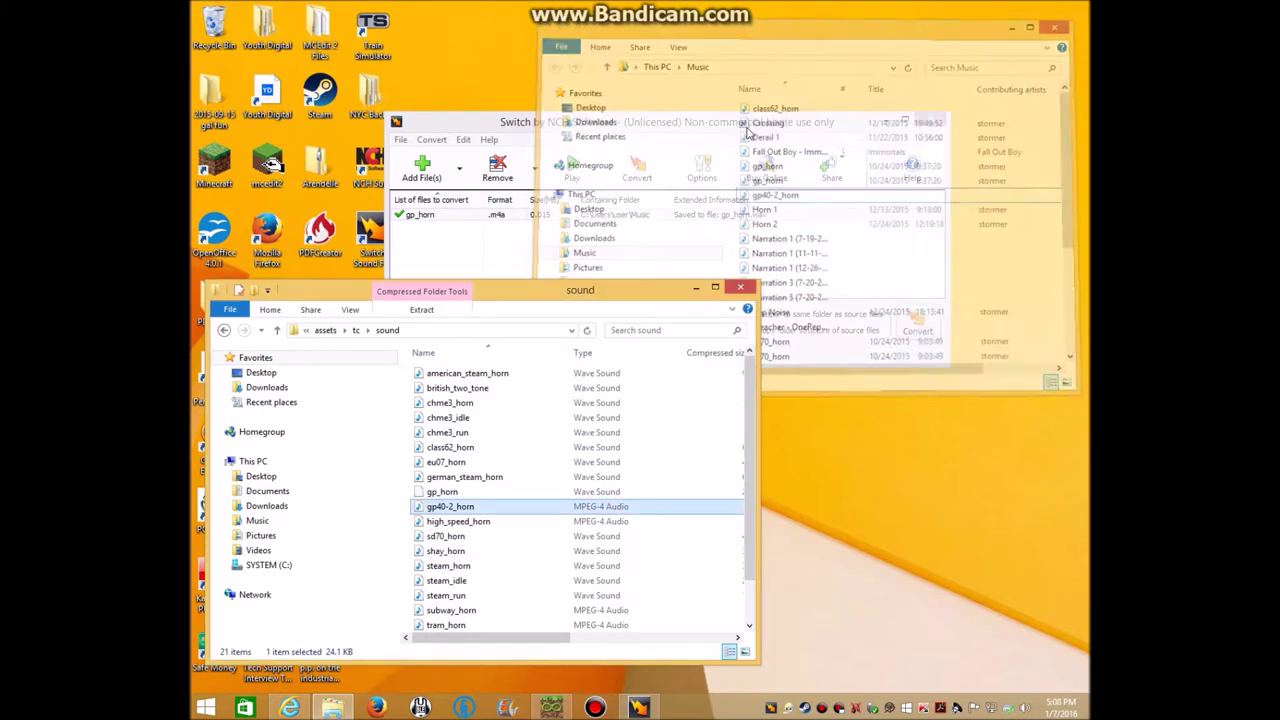
- Remove gp_horn from the list of files to convert in Switch
left_click(638, 218)
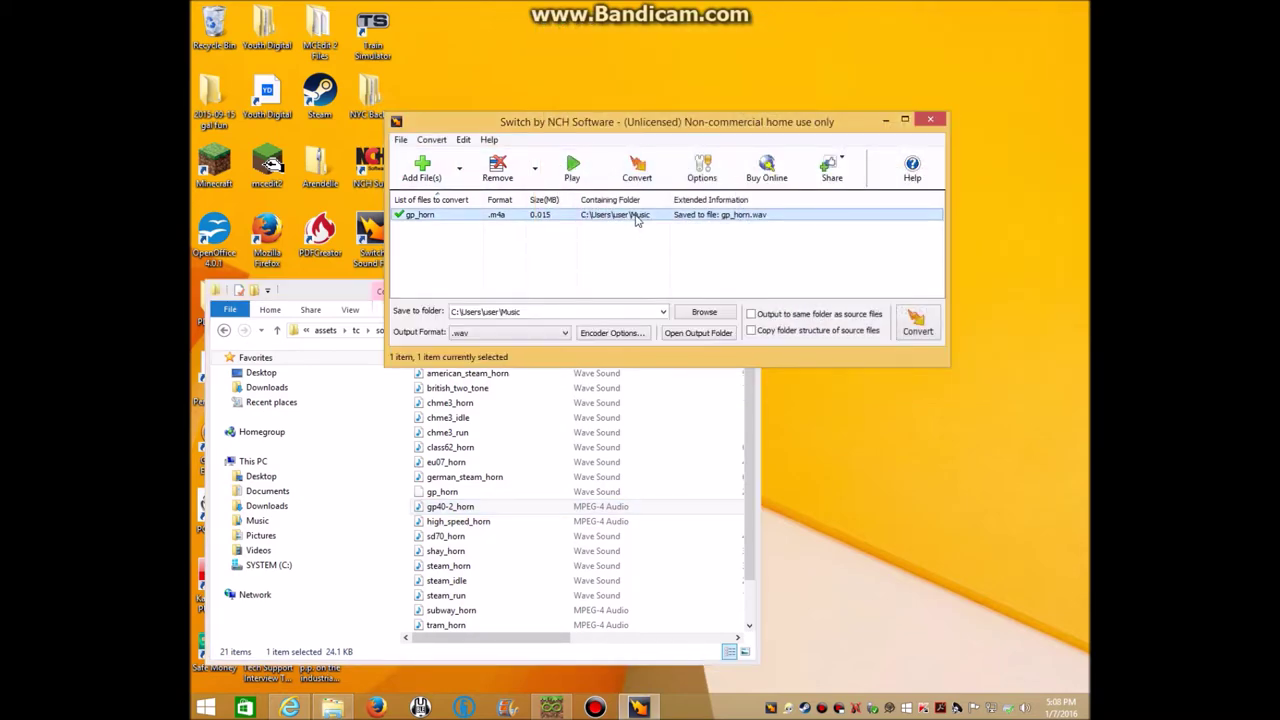
key("Delete")
left_click(694, 247)
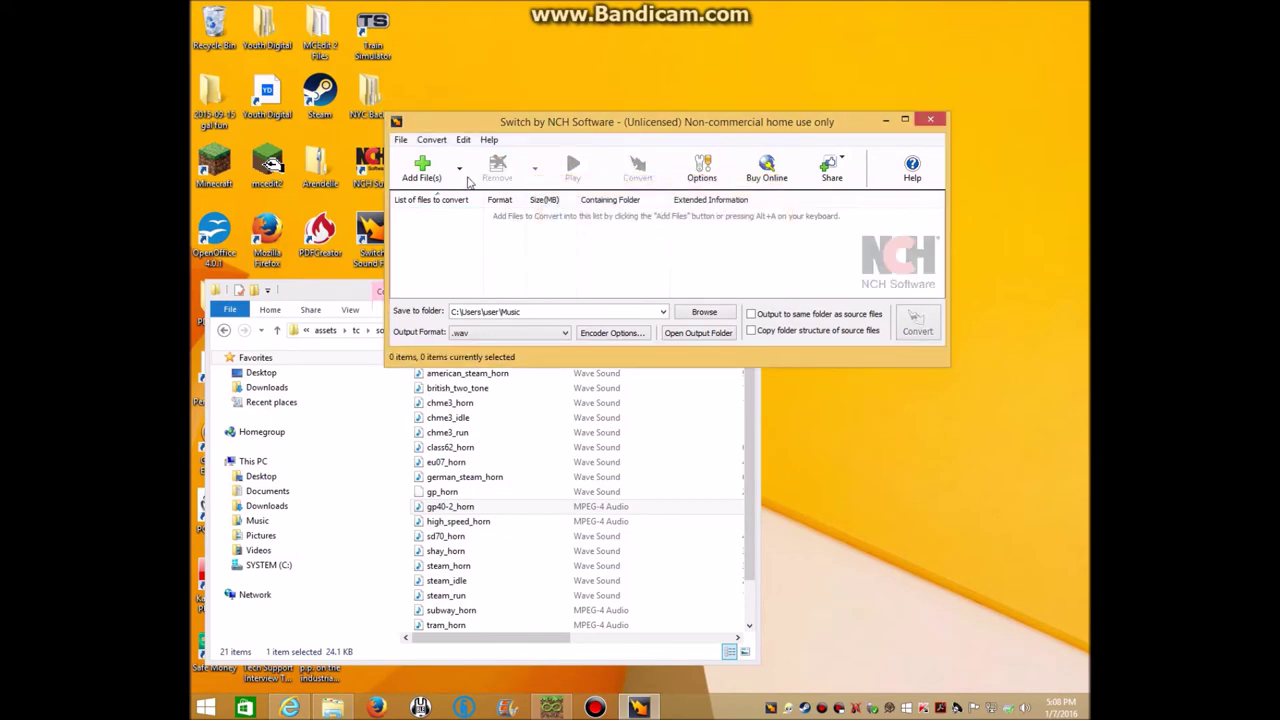
- Add the MPEG-4 gp40-2_horn from the Music folder and convert it to .wav, overwriting the existing output file
left_click(436, 175)
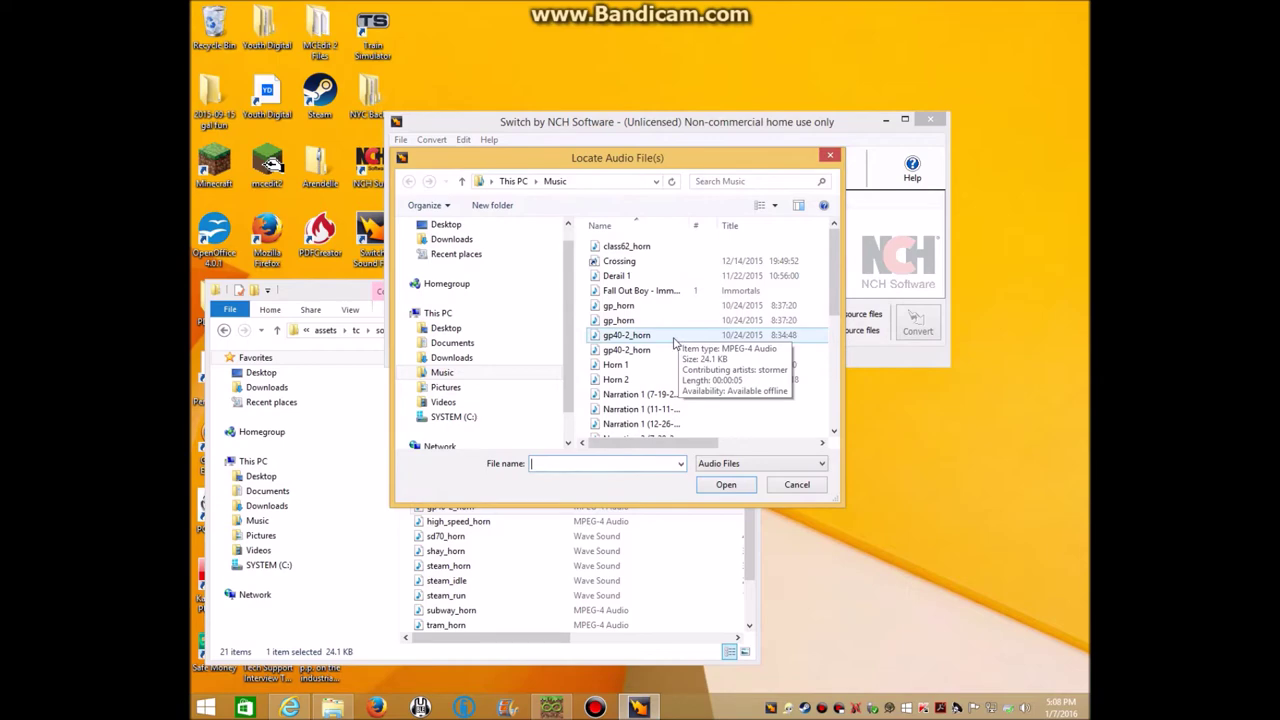
double_click(674, 342)
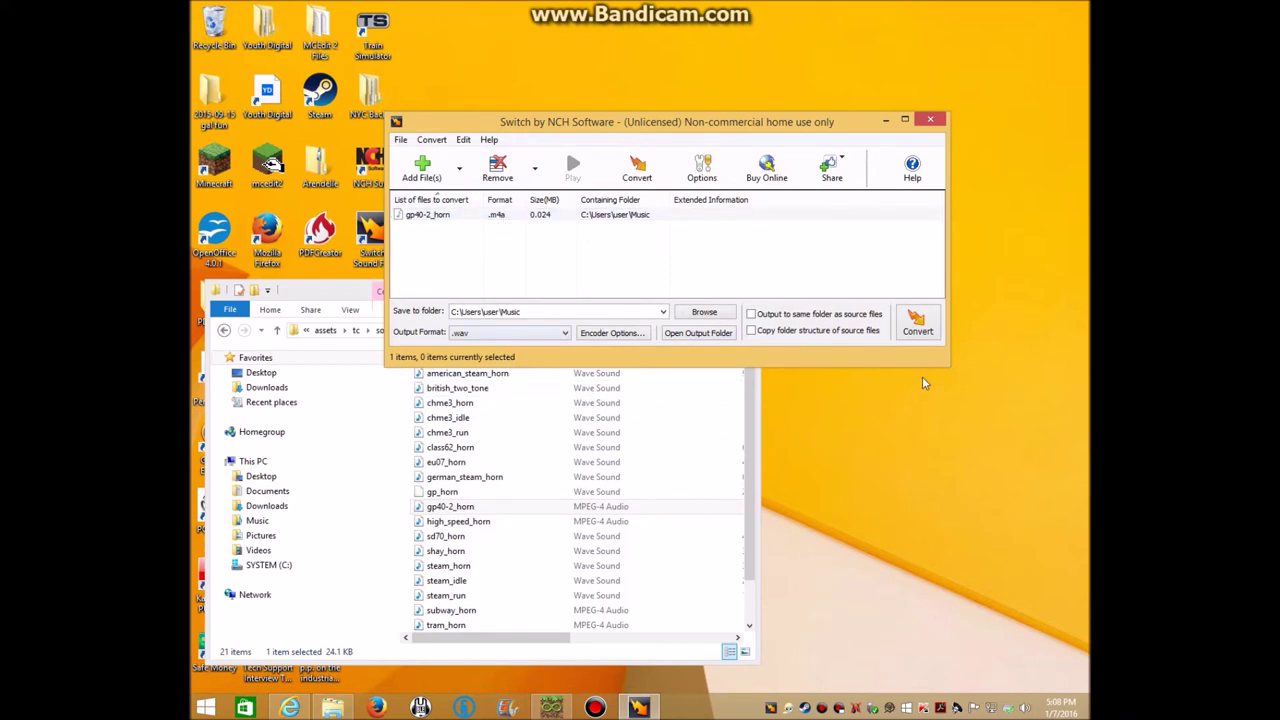
left_click(922, 328)
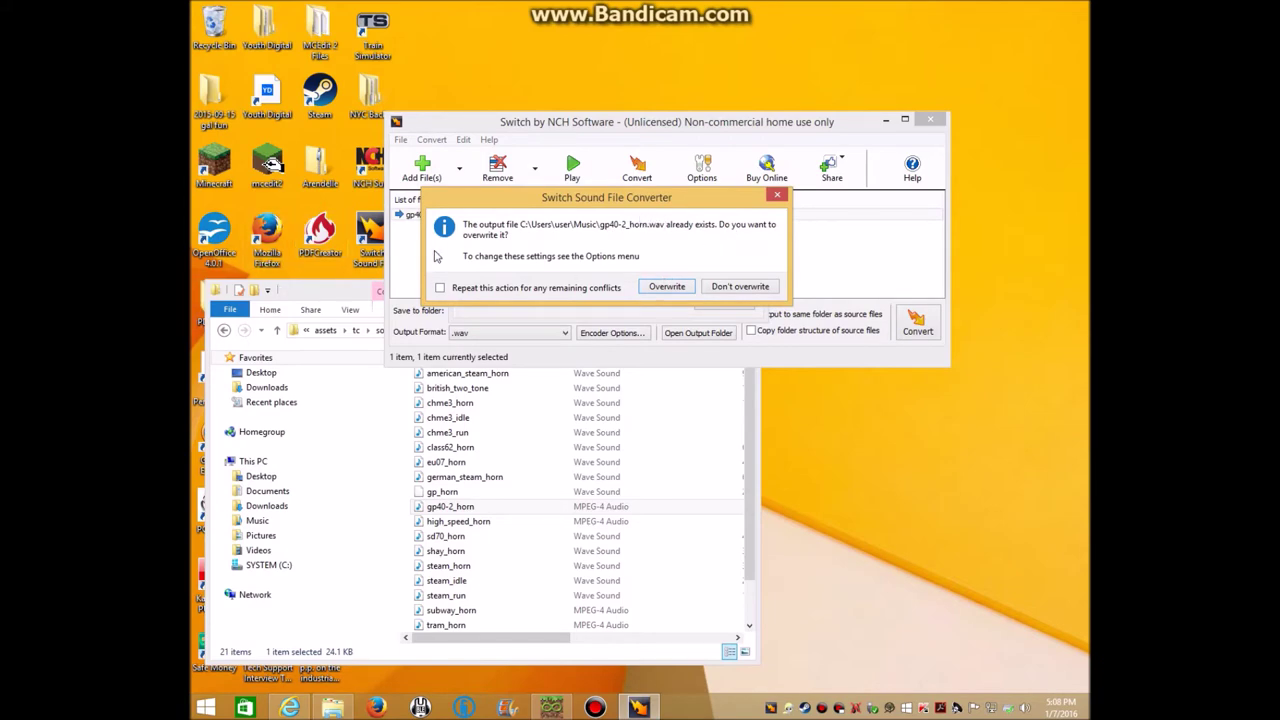
left_click(670, 288)
- Open the Music output folder and move it and the sound folder window clear of the desktop's Original Sounds folder
left_click(618, 342)
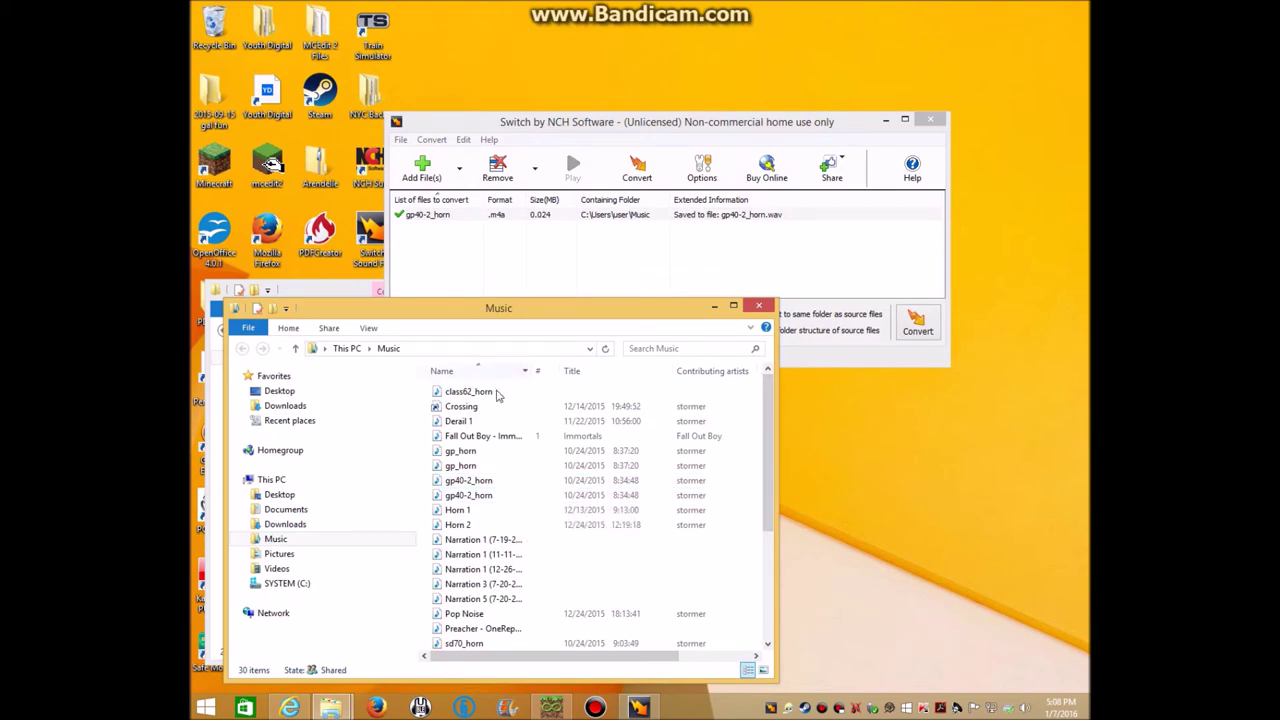
left_click_drag(490, 312, 664, 246)
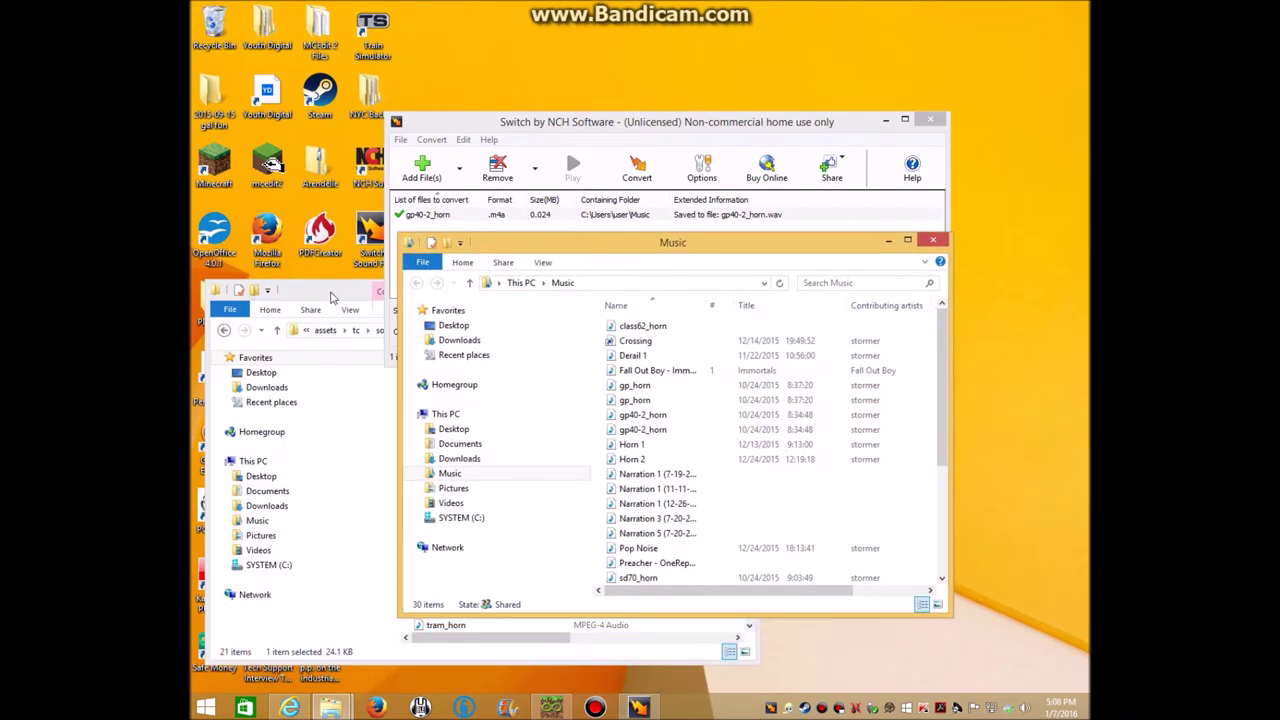
left_click_drag(335, 285, 562, 268)
- Play gp40-2_horn from the desktop's Original Sounds folder, and close the player and the folder
double_click(327, 463)
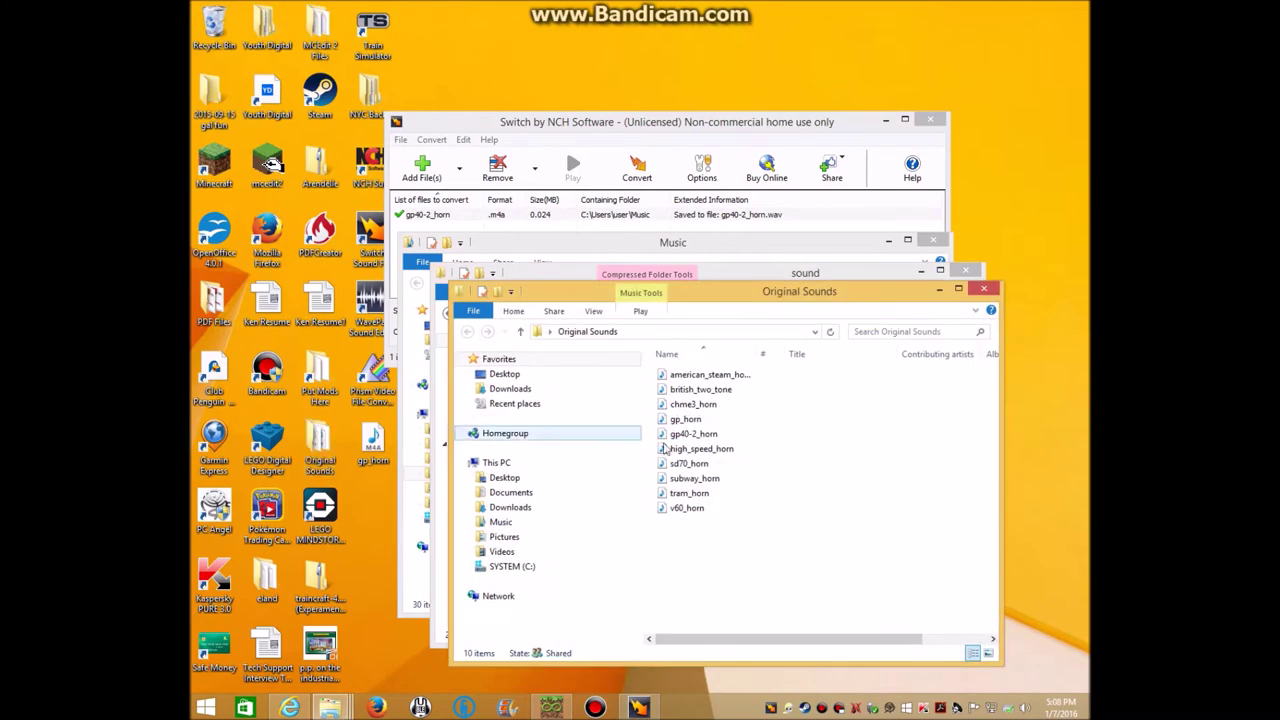
left_click(693, 434)
double_click(693, 434)
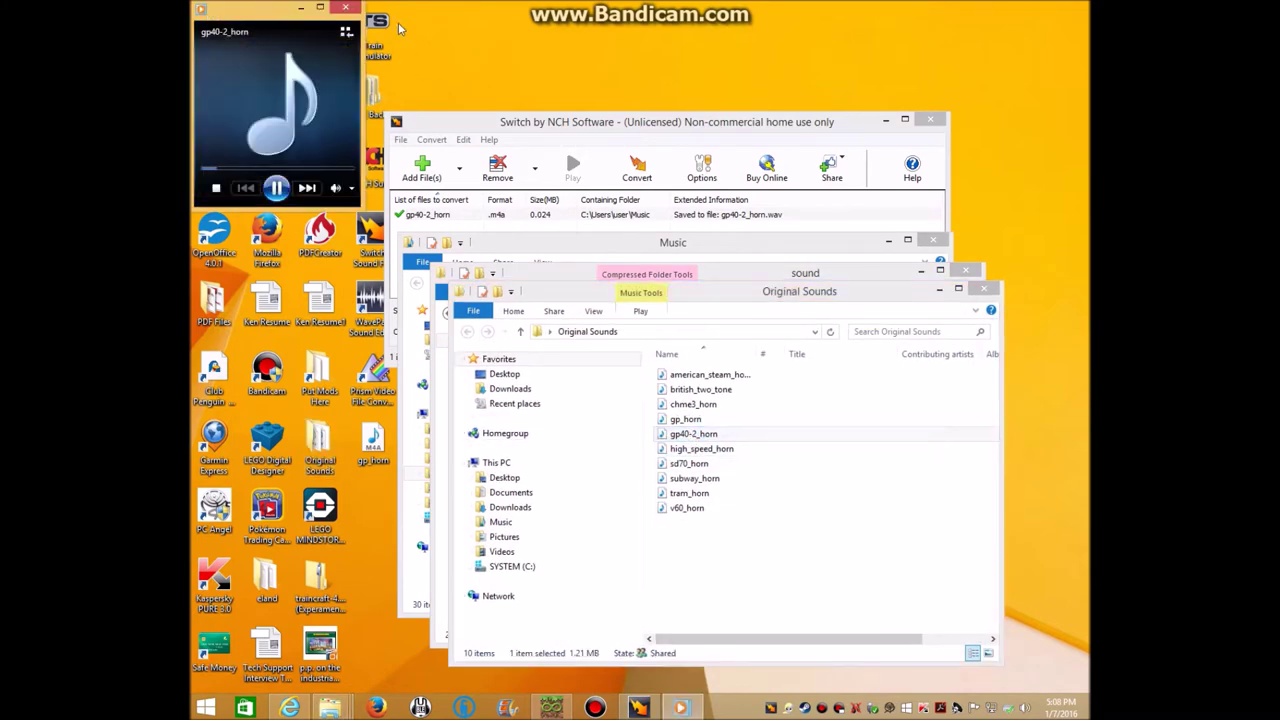
left_click(348, 10)
left_click(983, 290)
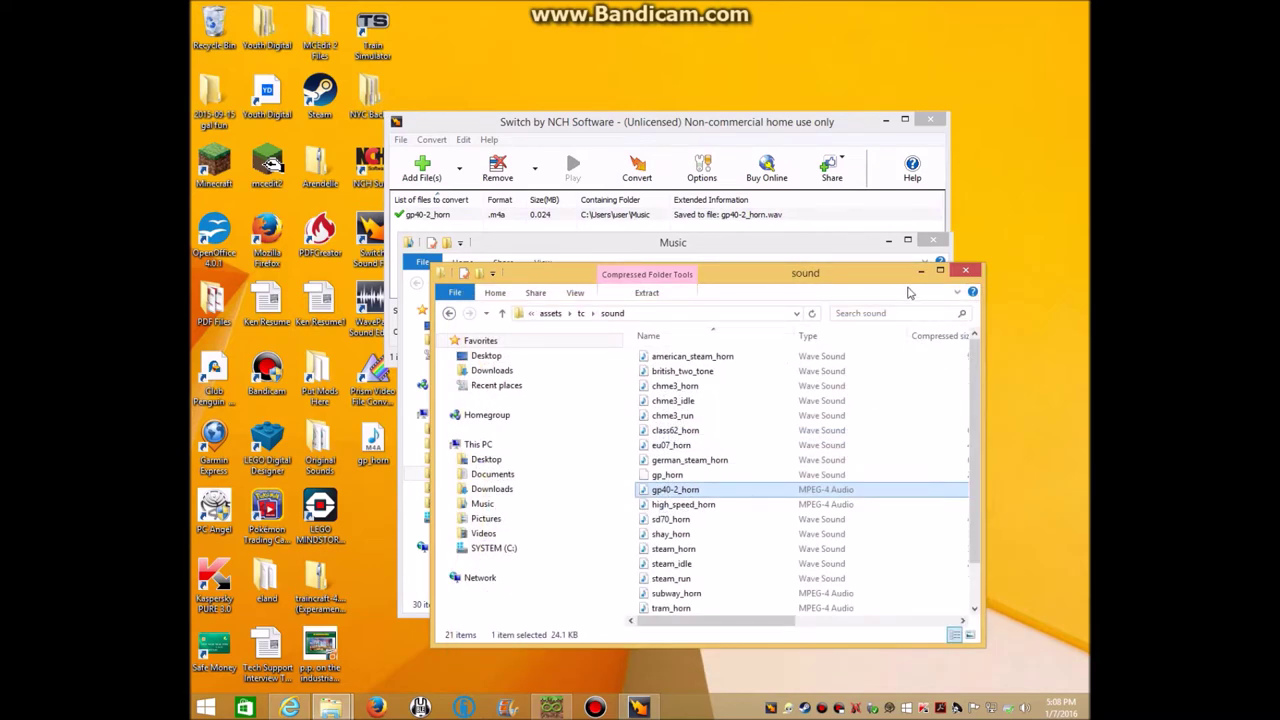
- Copy the MPEG-4 gp40-2_horn from the archive's sound folder and paste it onto the desktop
left_click_drag(855, 280, 744, 289)
right_click(692, 500)
left_click(725, 545)
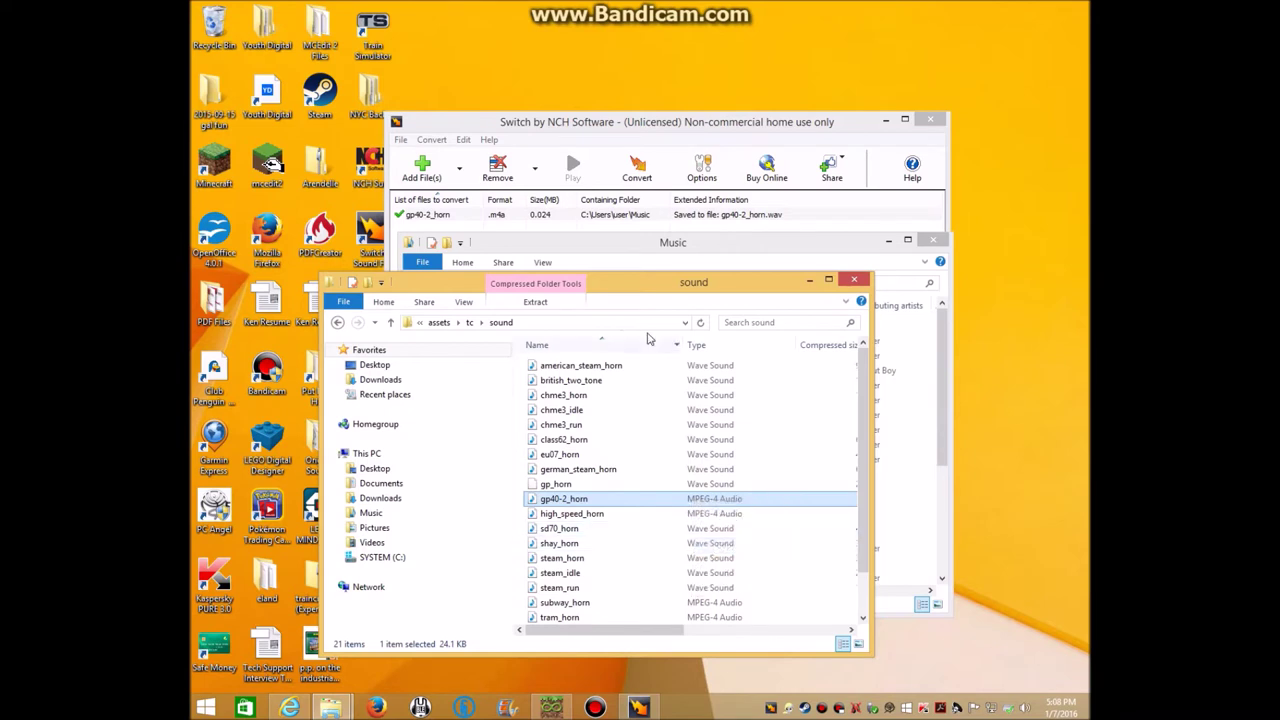
left_click_drag(656, 287, 869, 253)
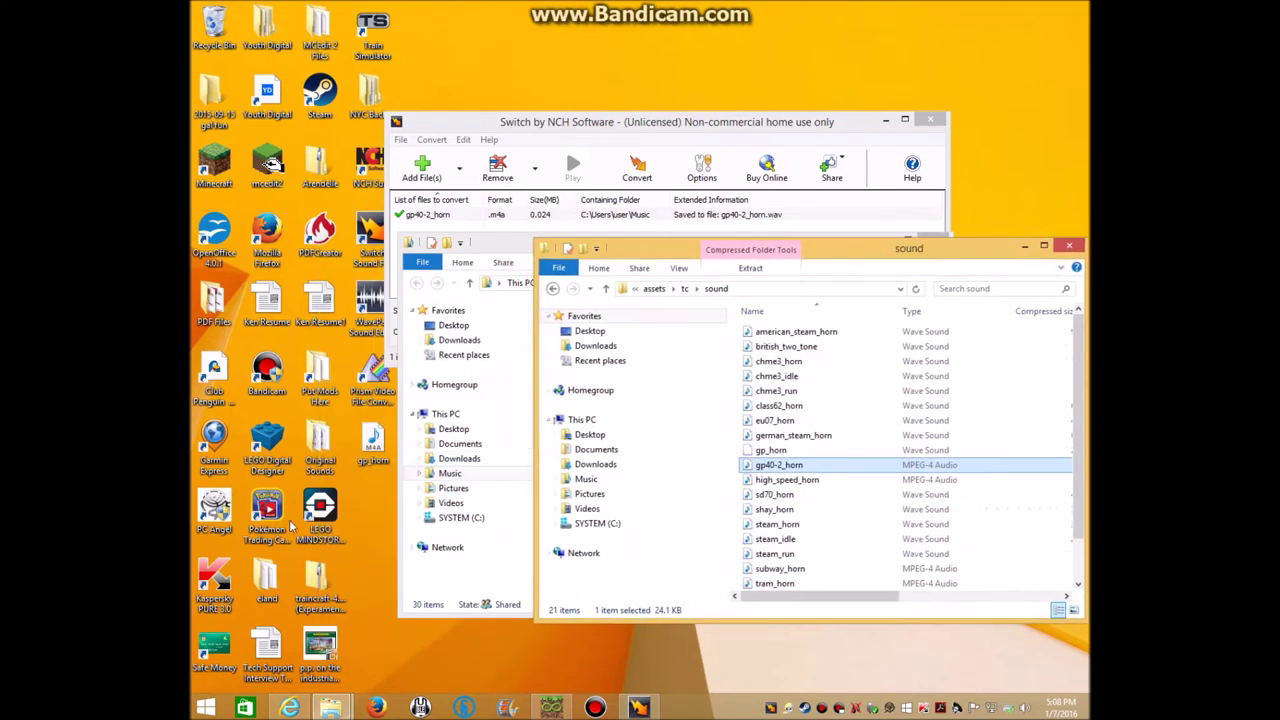
right_click(369, 506)
left_click(423, 576)
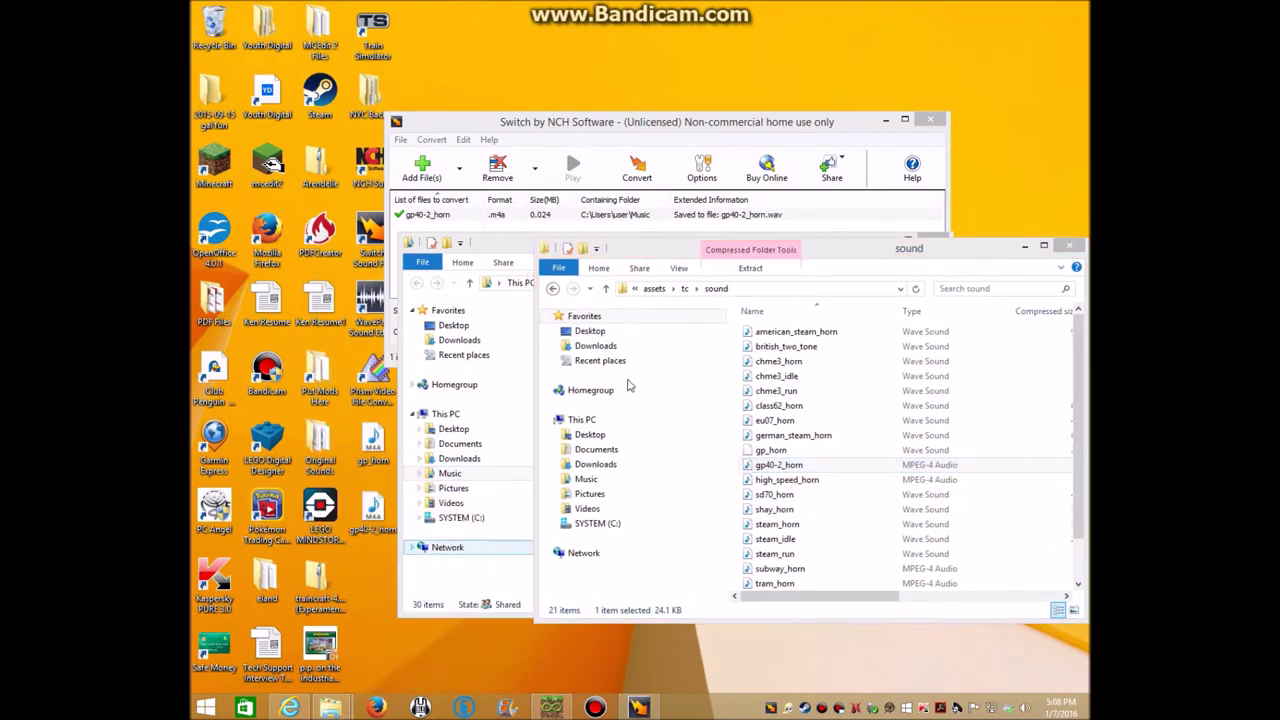
- Permanently delete the MPEG-4 gp40-2_horn from the archive's sound folder
left_click_drag(860, 252, 823, 330)
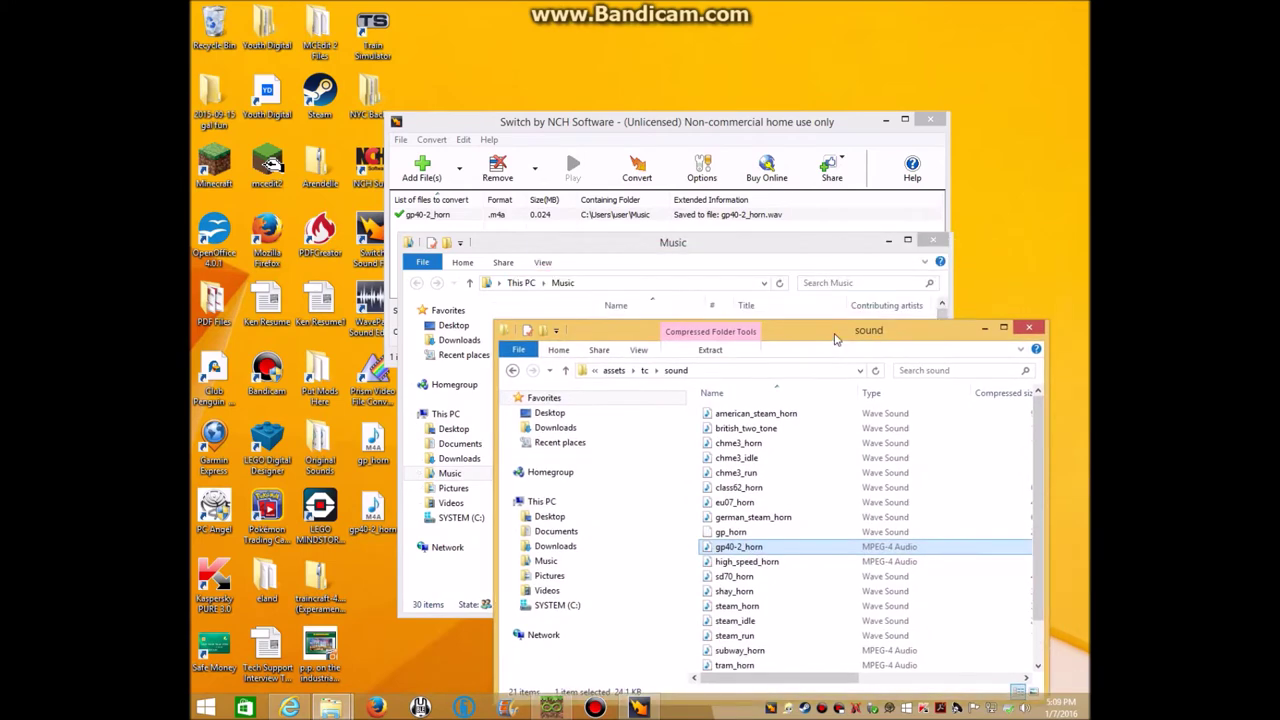
key("Delete")
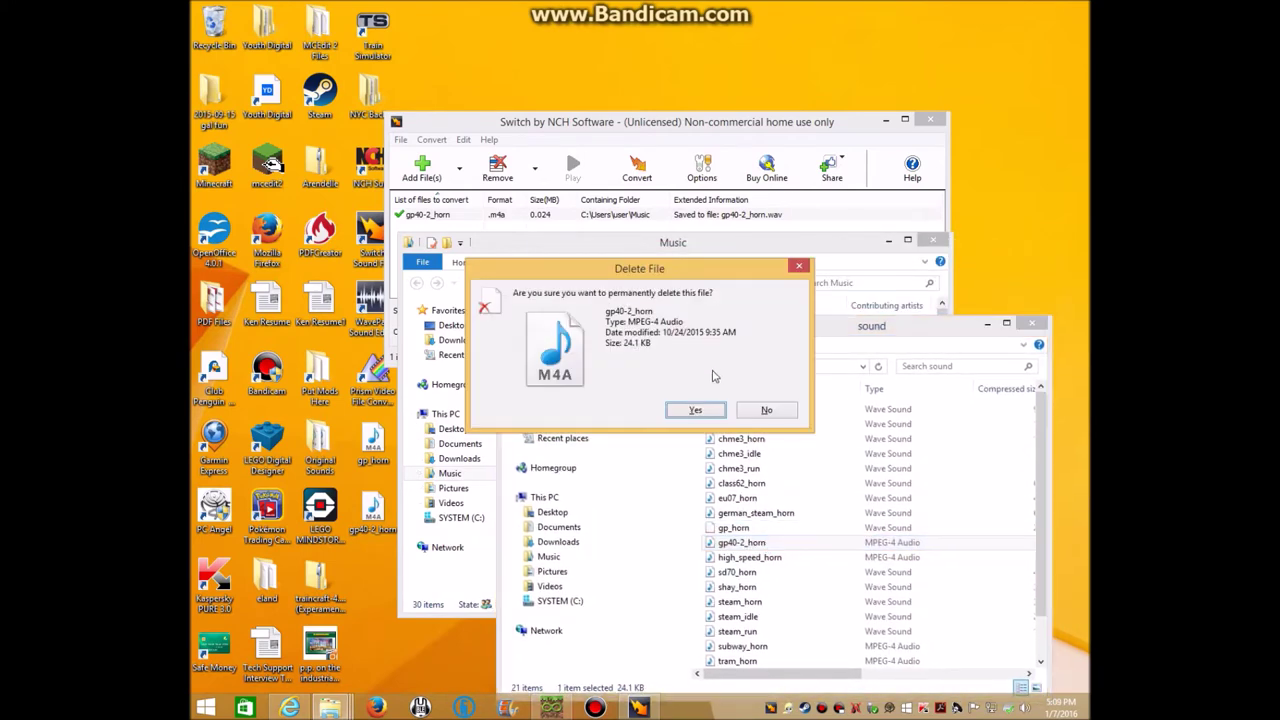
left_click(713, 413)
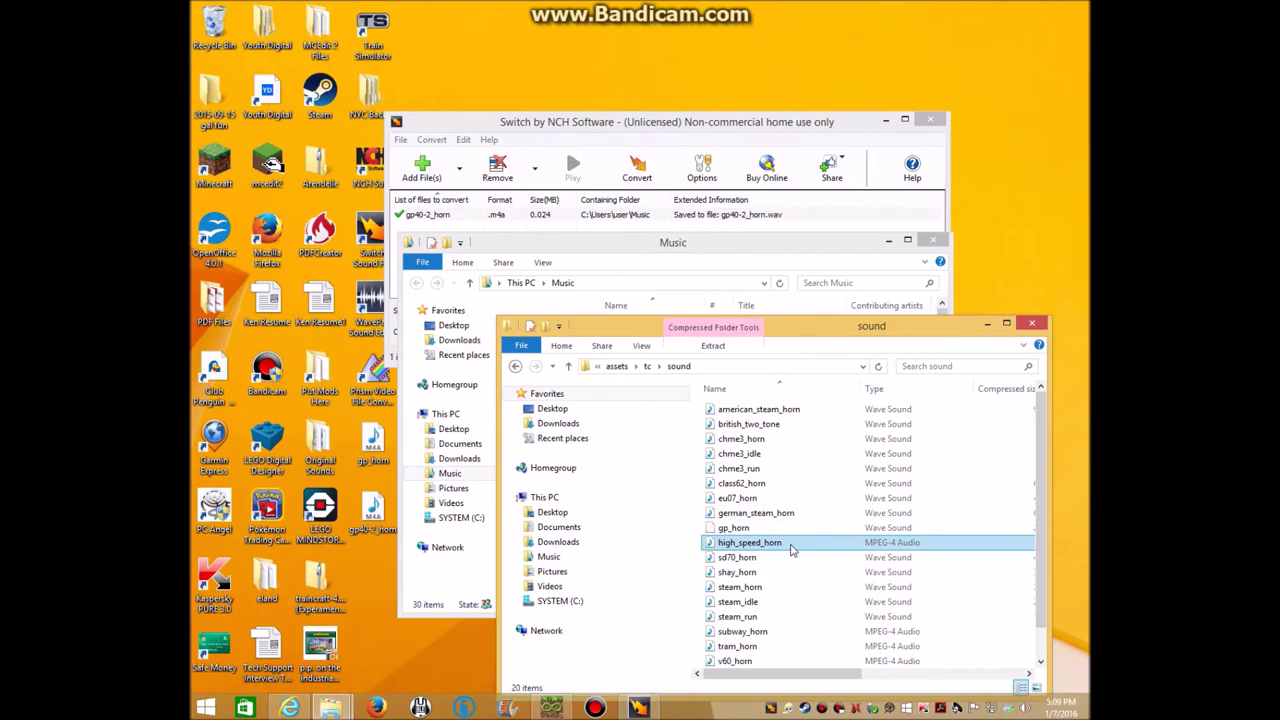
- Copy the converted gp40-2_horn from the Music folder and paste it into the archive's sound folder
left_click_drag(812, 245, 810, 199)
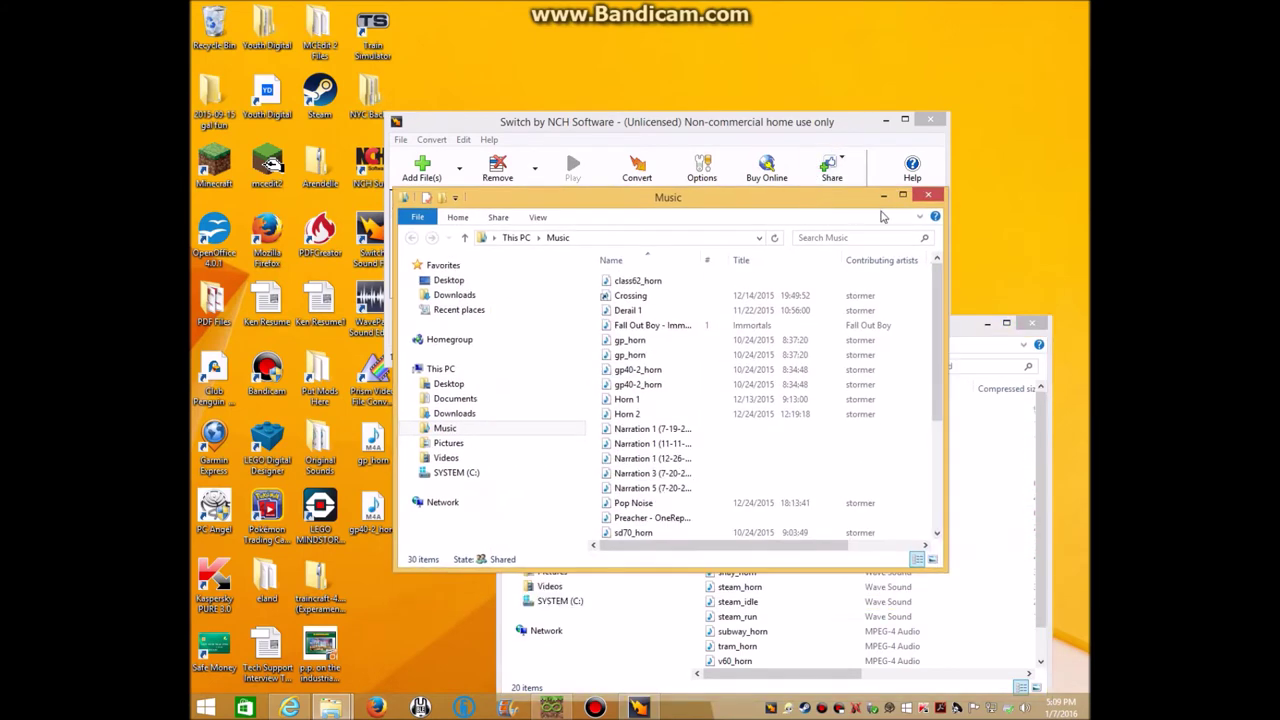
left_click(628, 390)
right_click(628, 388)
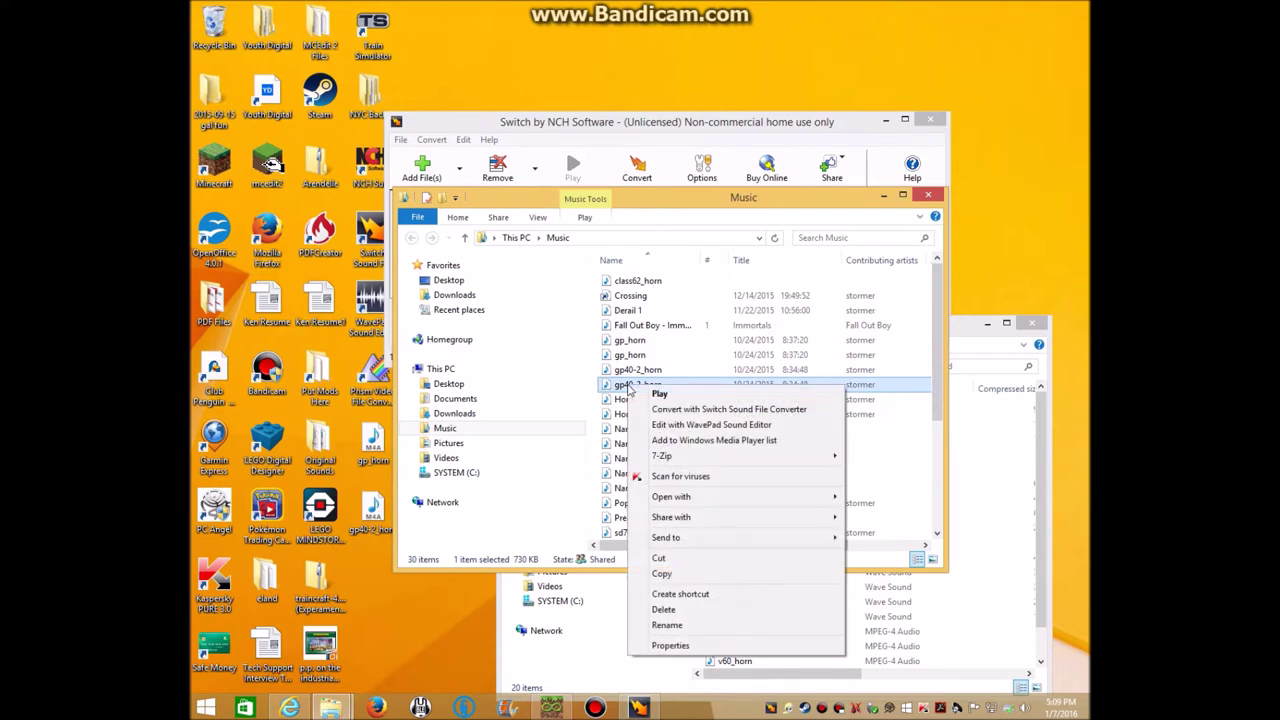
left_click(687, 573)
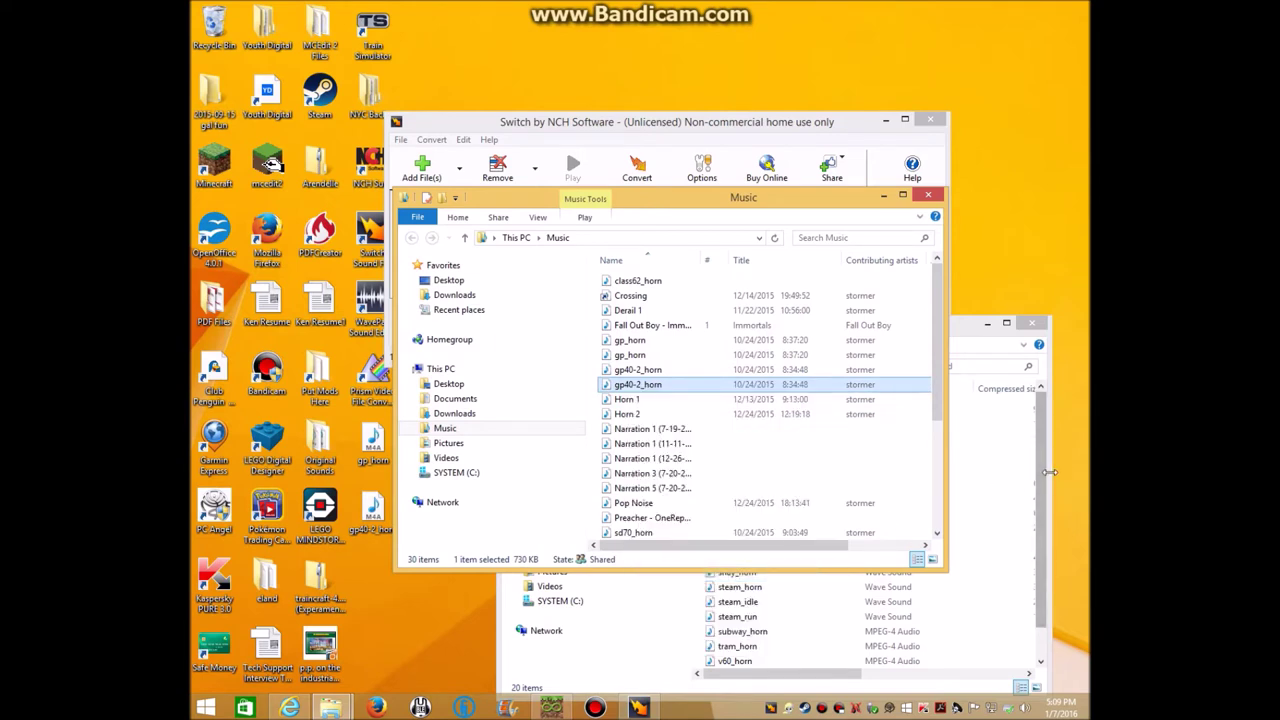
left_click(1049, 472)
right_click(808, 408)
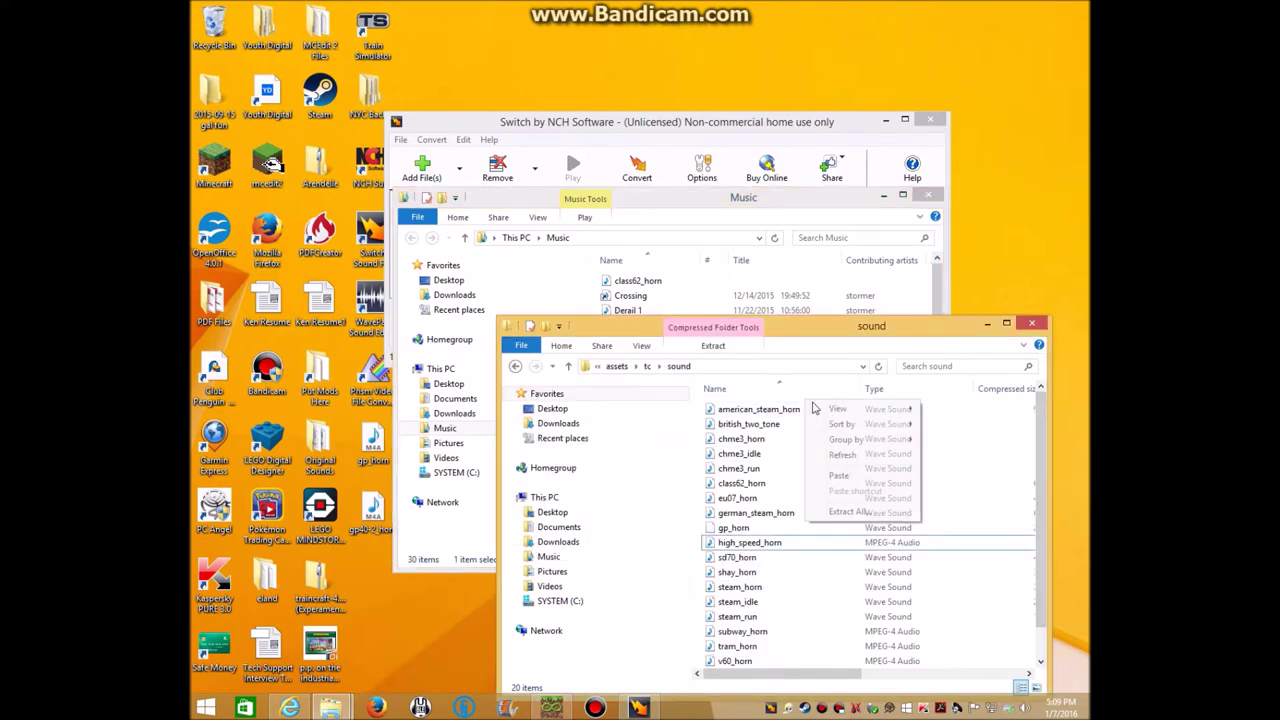
left_click(850, 487)
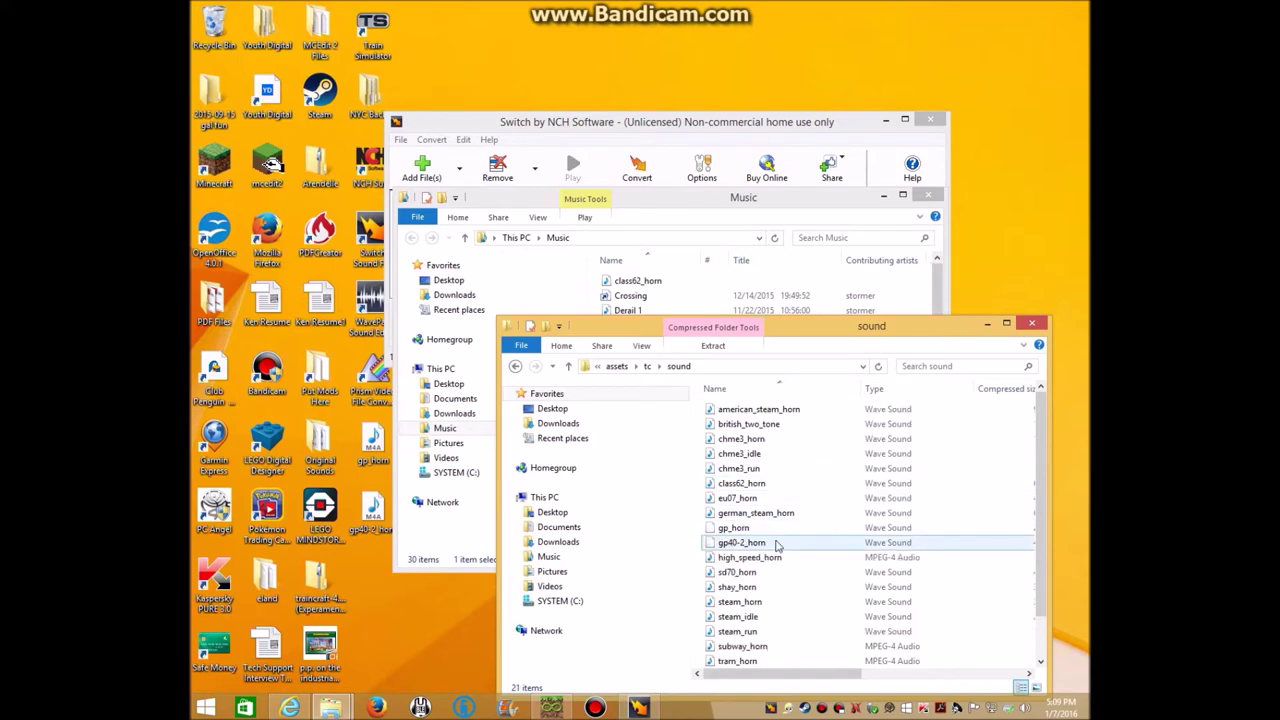
- Play gp_horn and gp40-2_horn from the archive's sound folder, closing the player after each
double_click(776, 528)
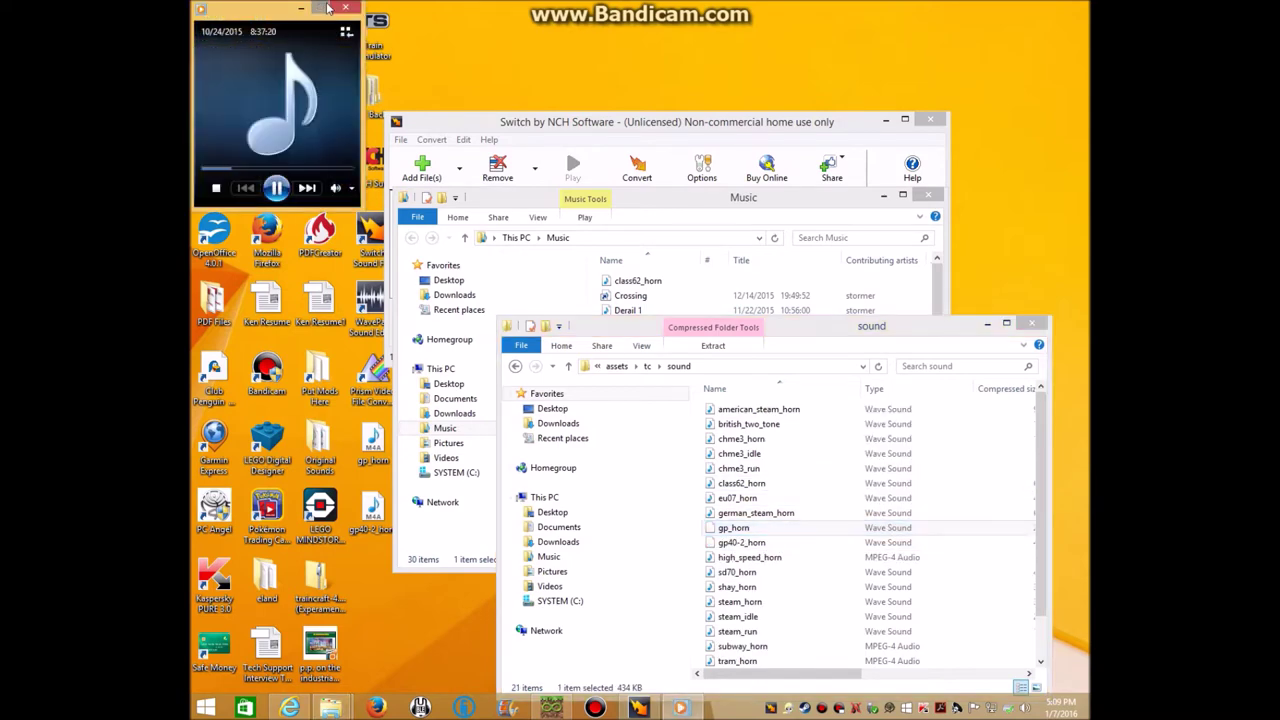
left_click(345, 9)
double_click(736, 544)
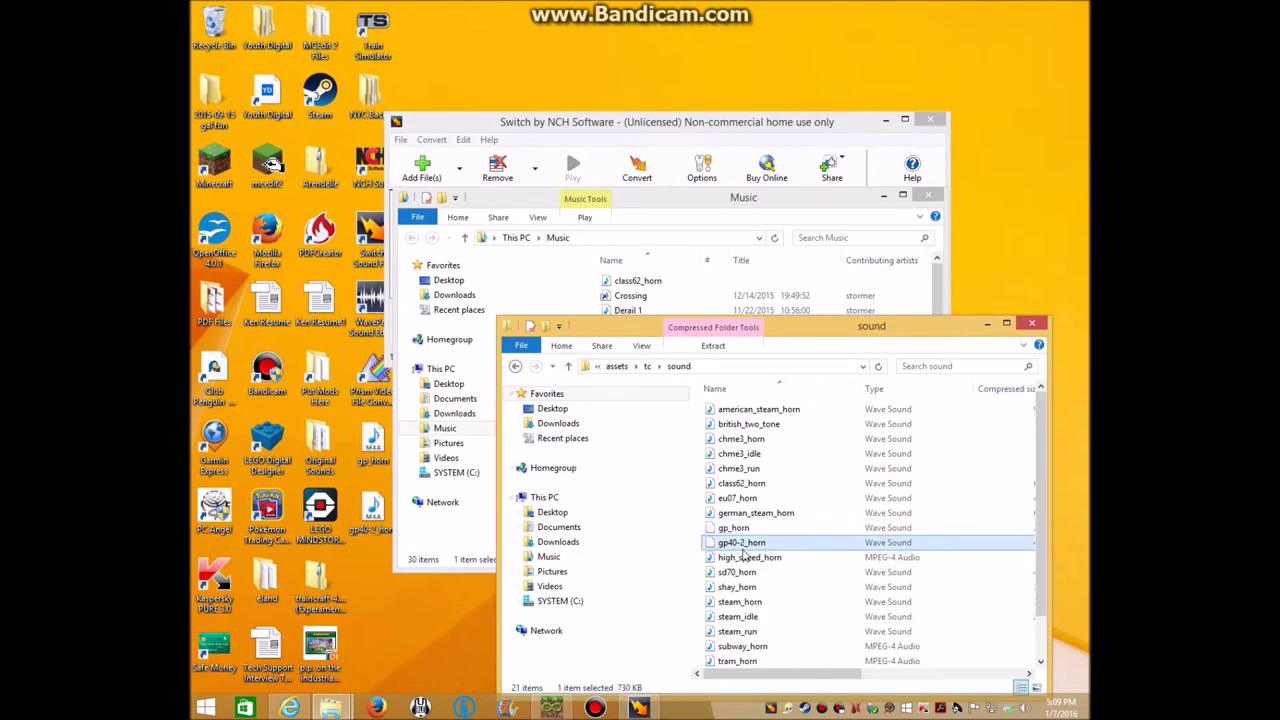
left_click(347, 9)
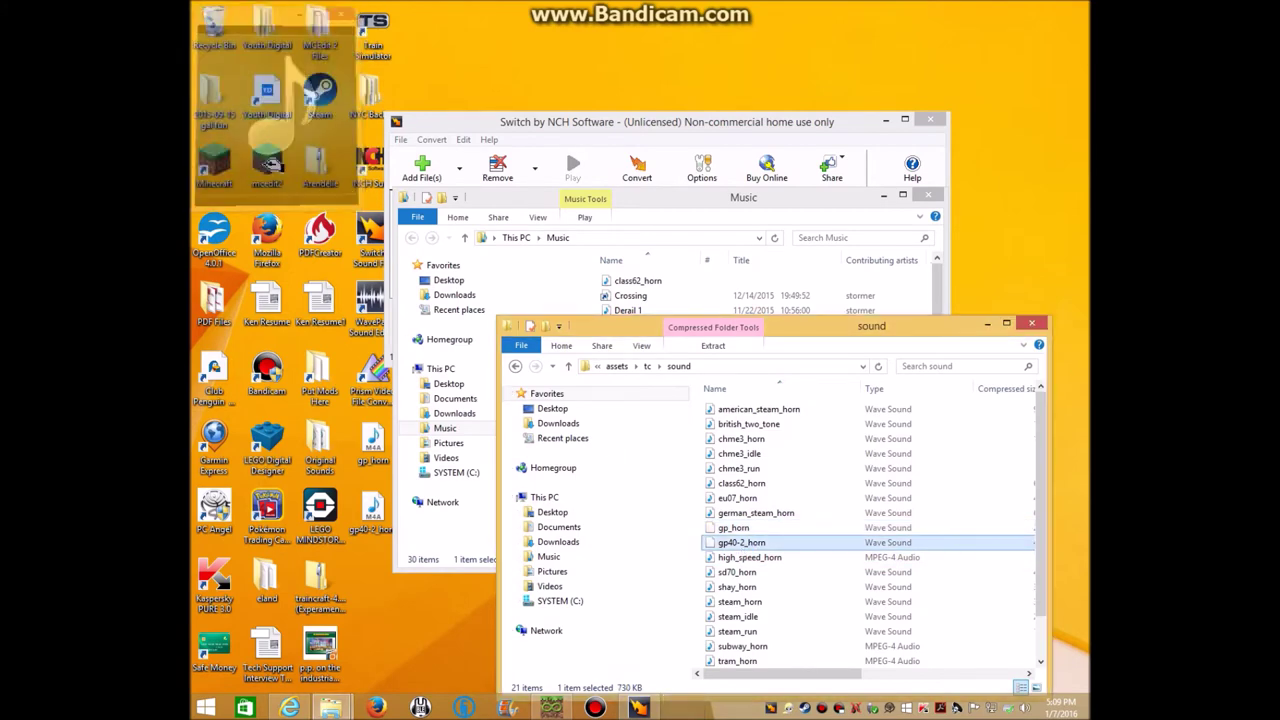
- Close the sound folder, the Music folder and the Switch converter
left_click(1040, 324)
left_click(928, 196)
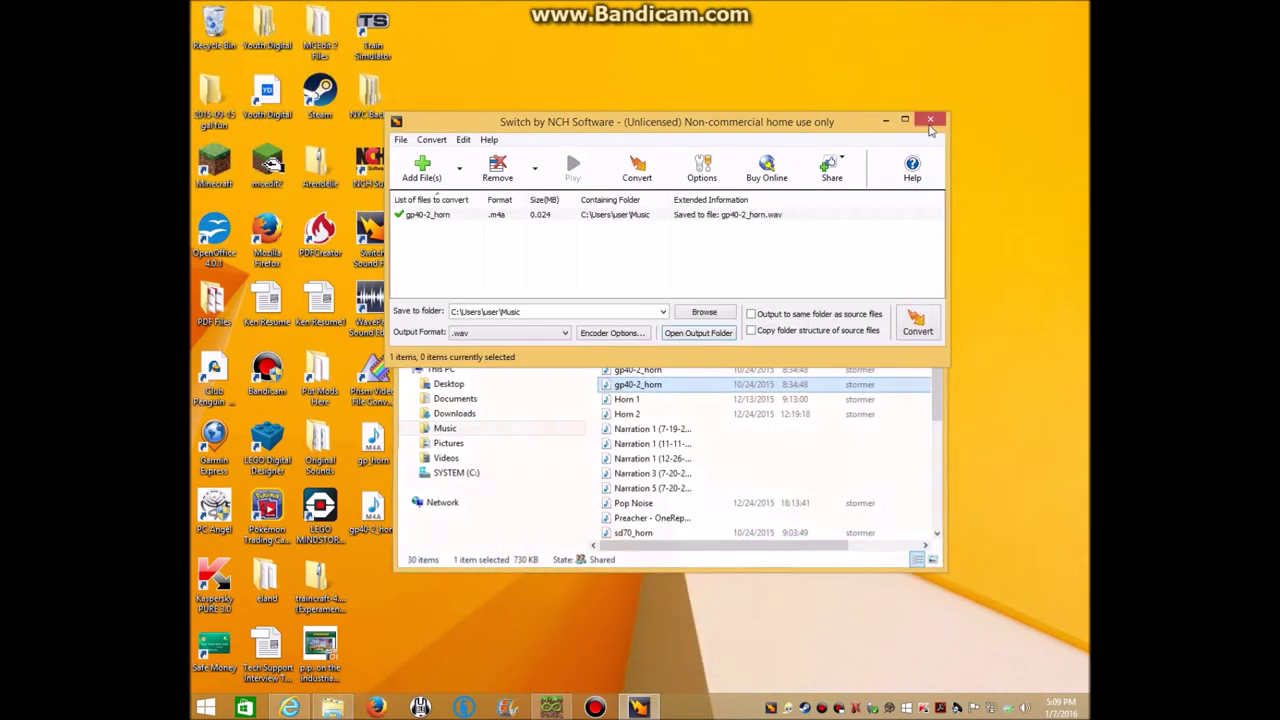
left_click(930, 120)
- Switch to MultiMC, open the Train Test Pack instance's mods folder from its loader mods, and clear the MultiMC windows away
left_click(562, 708)
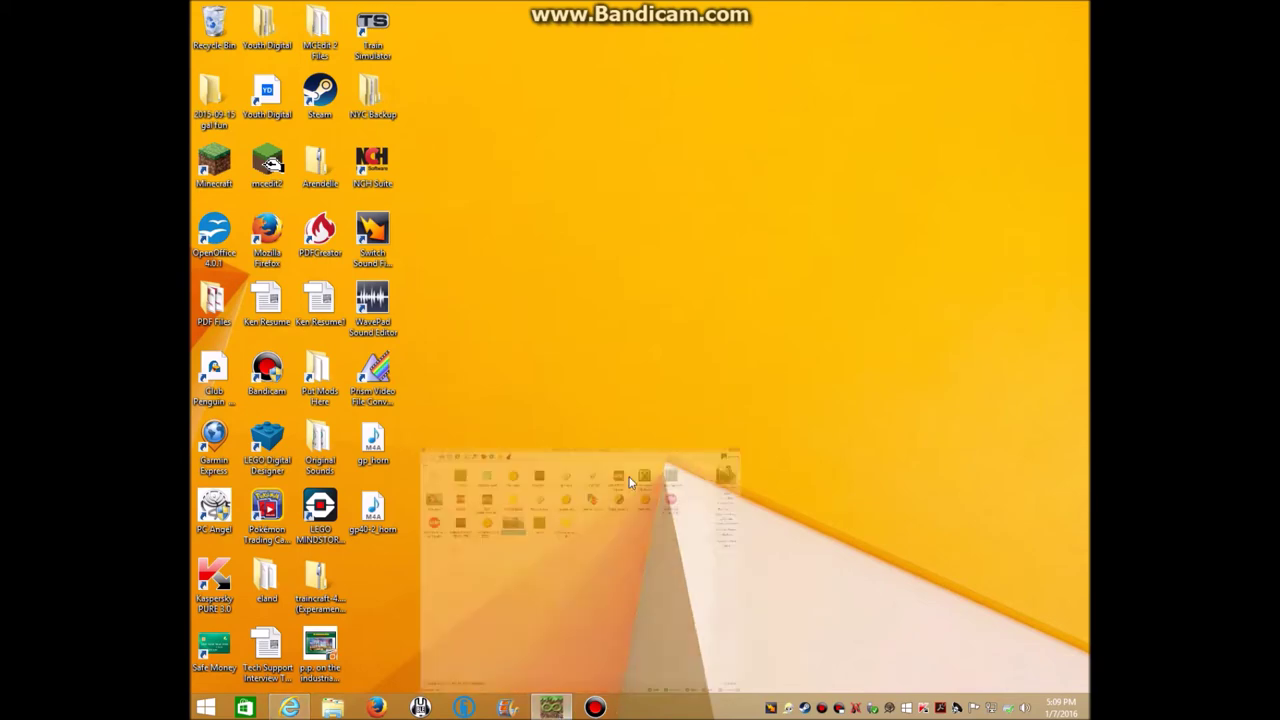
left_click(1057, 189)
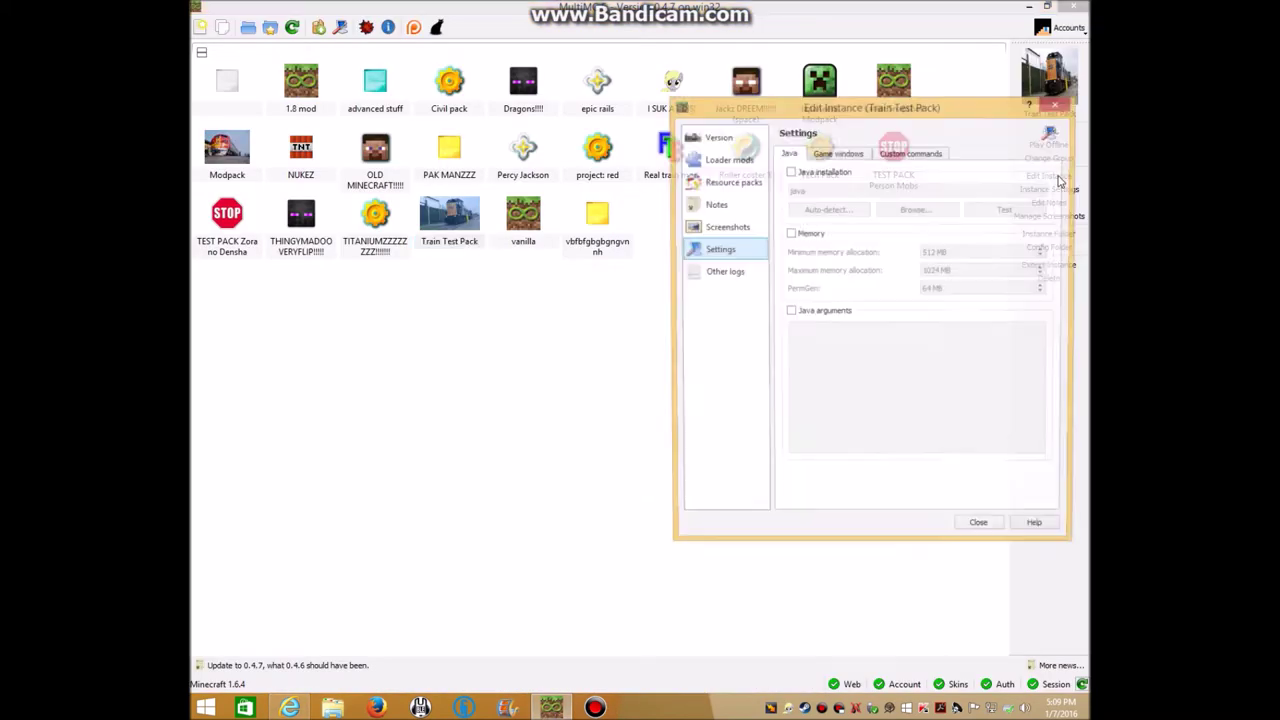
left_click(725, 161)
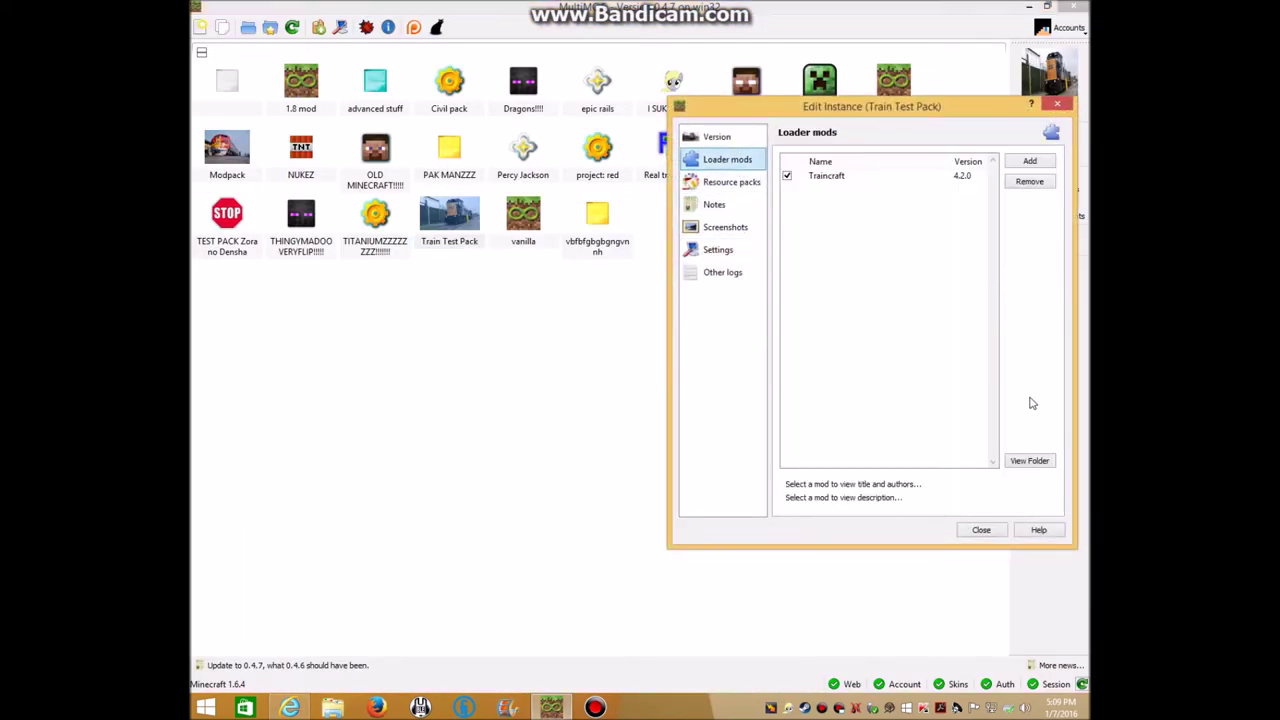
left_click(1031, 460)
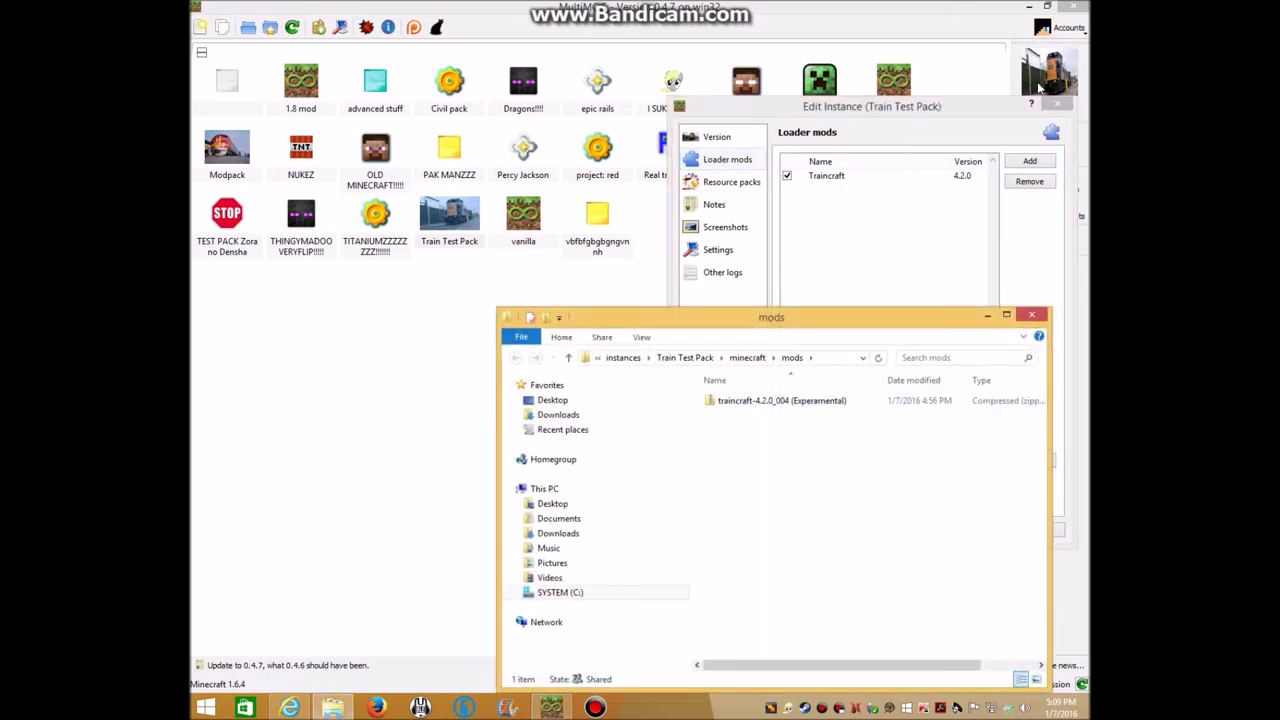
left_click(1061, 106)
left_click(1061, 106)
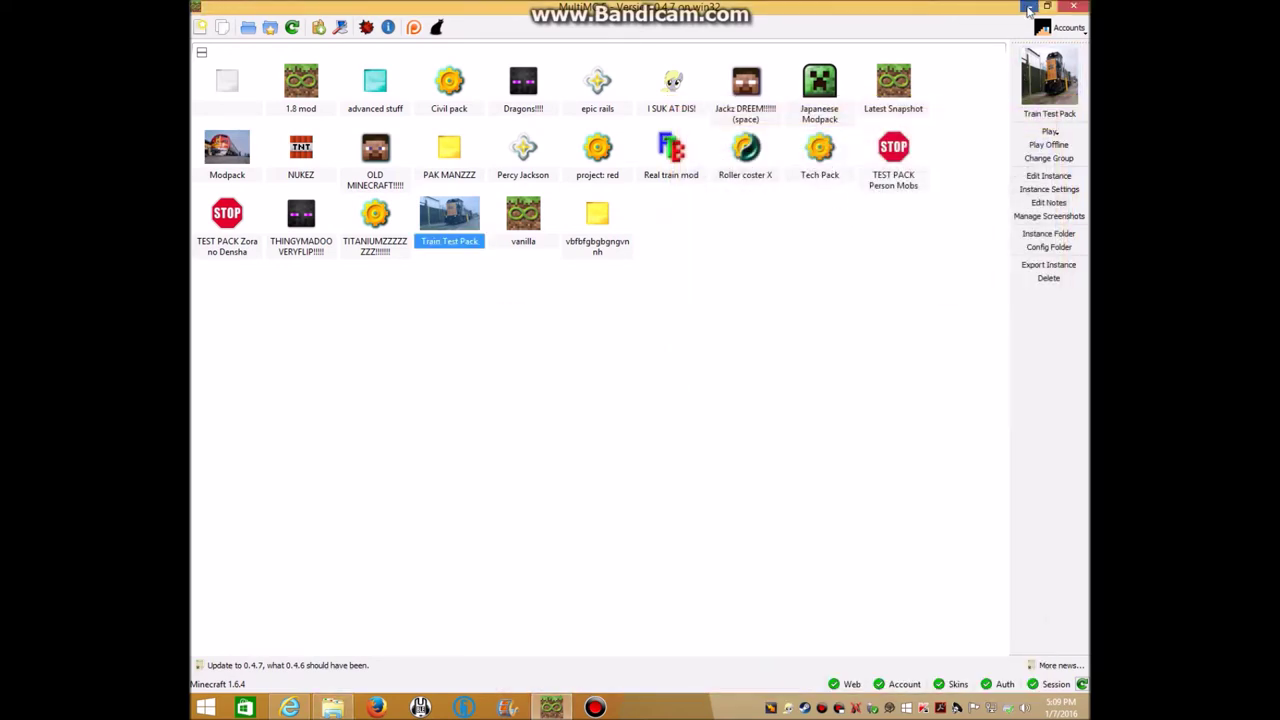
left_click(1028, 8)
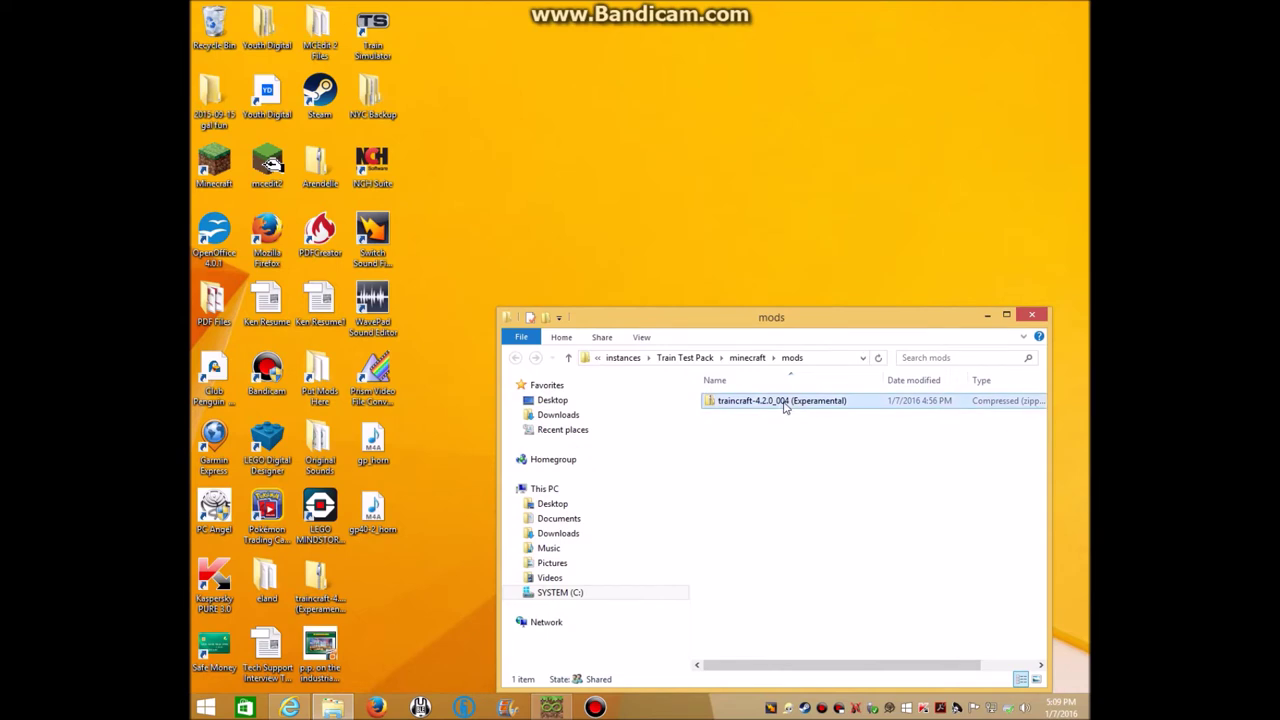
- Replace the traincraft-4.2.0_004 (Experamental) archive in the mods folder with the desktop copy, and close the folder
left_click(320, 590)
right_click(328, 578)
left_click(371, 482)
right_click(807, 503)
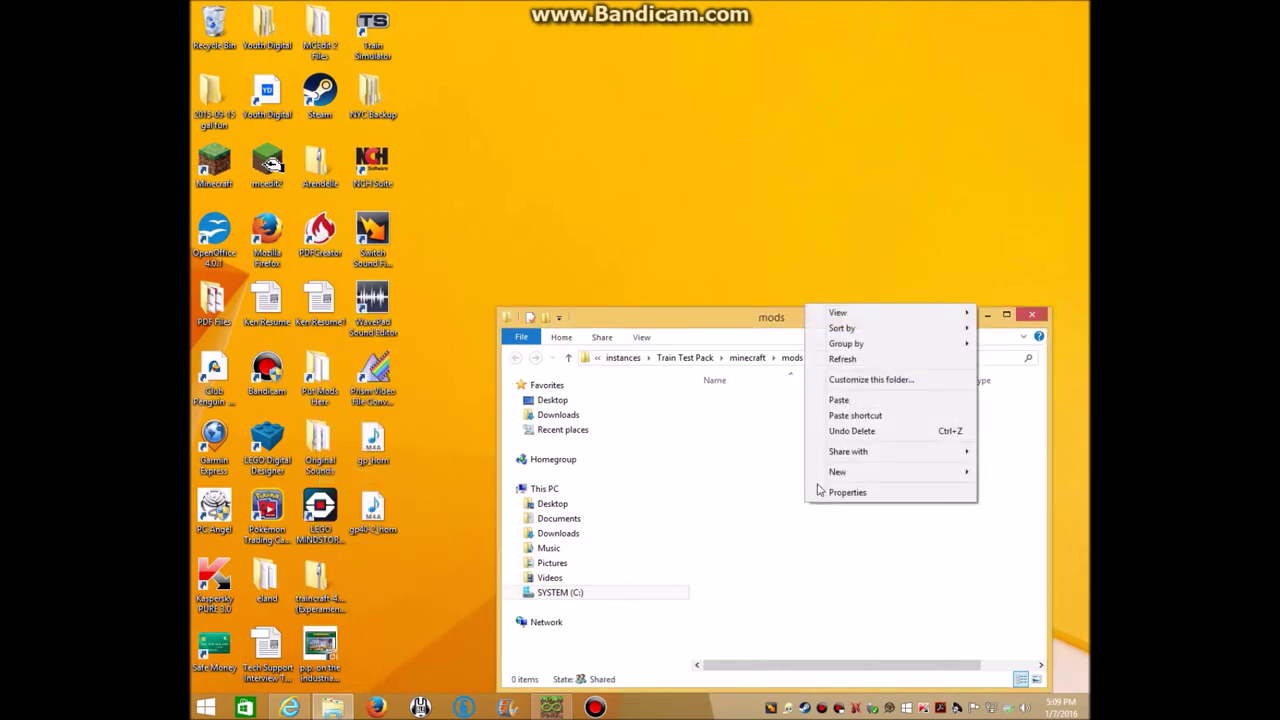
left_click(839, 400)
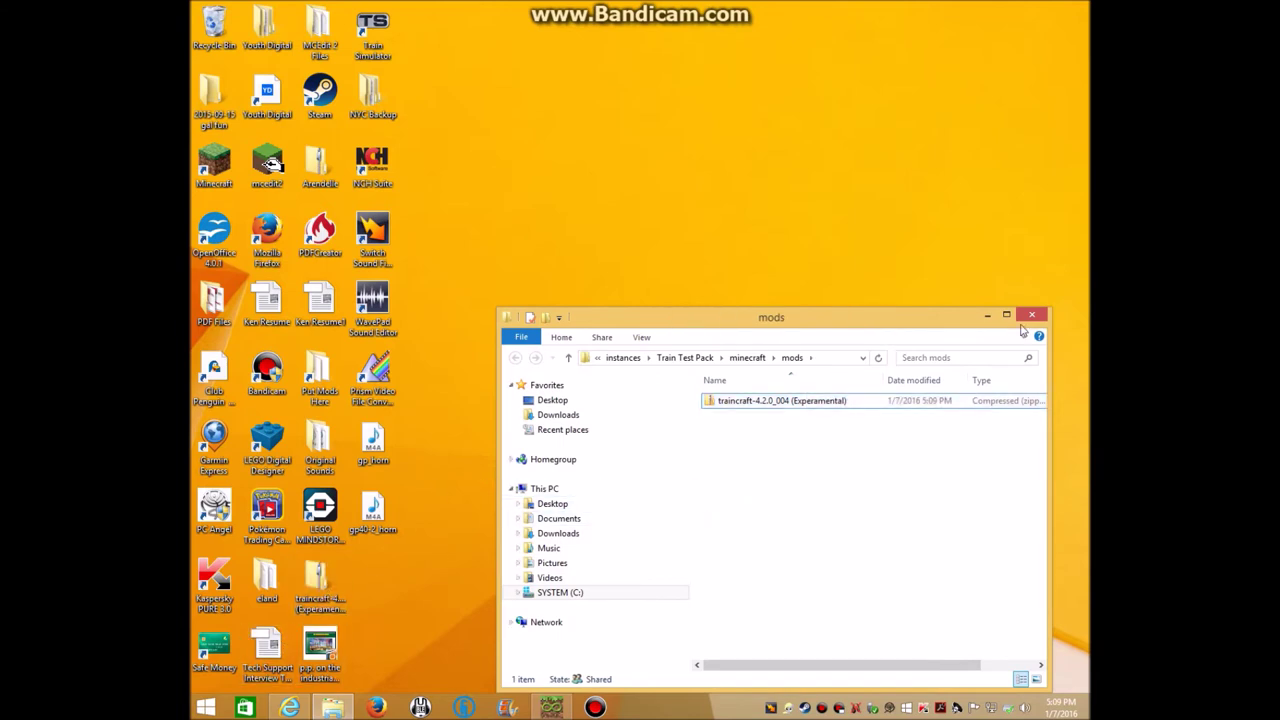
left_click(1032, 316)
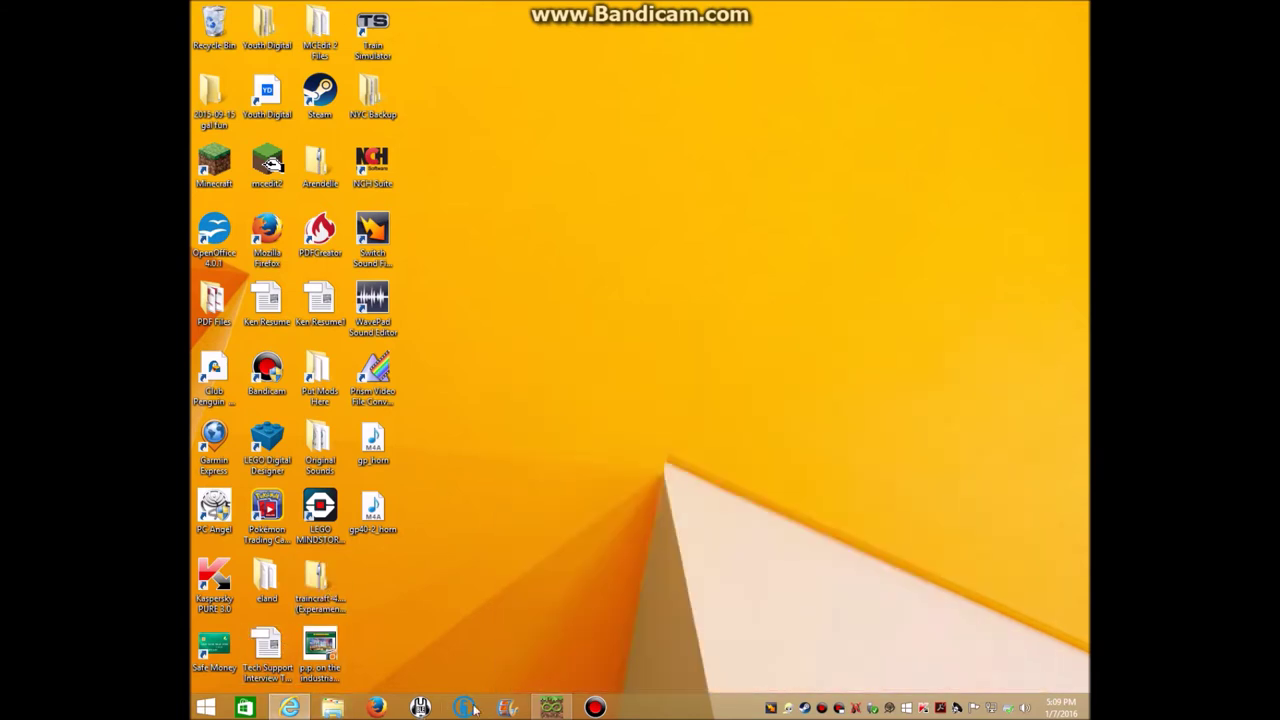
- Launch the Train Test Pack instance from MultiMC and open the singleplayer world TEST in full screen
left_click(552, 708)
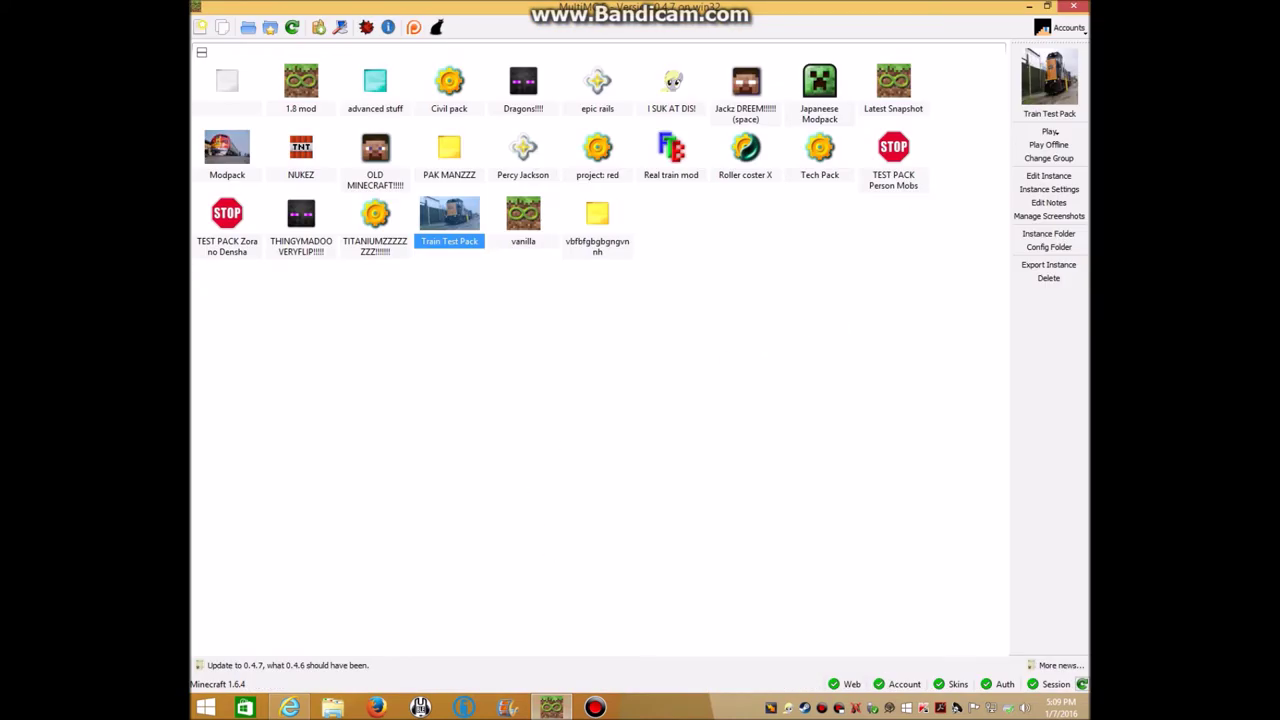
left_click(1049, 131)
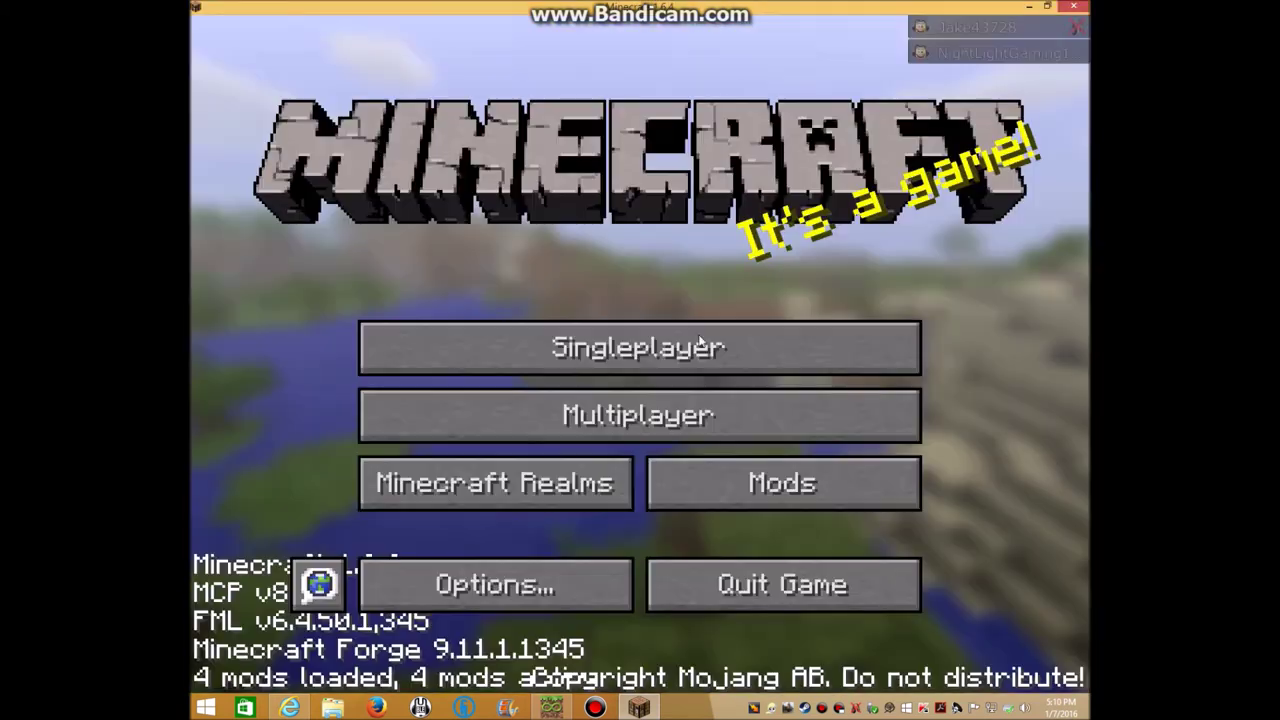
double_click(580, 201)
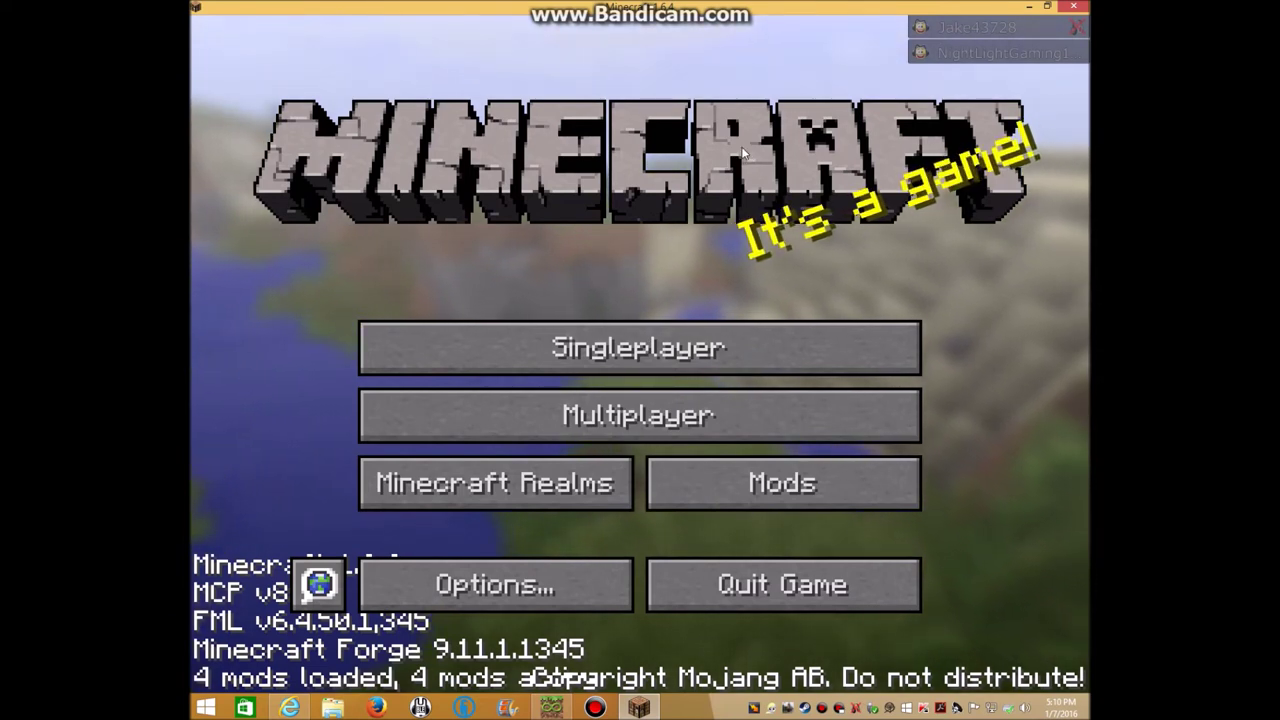
key("F11")
left_click(678, 355)
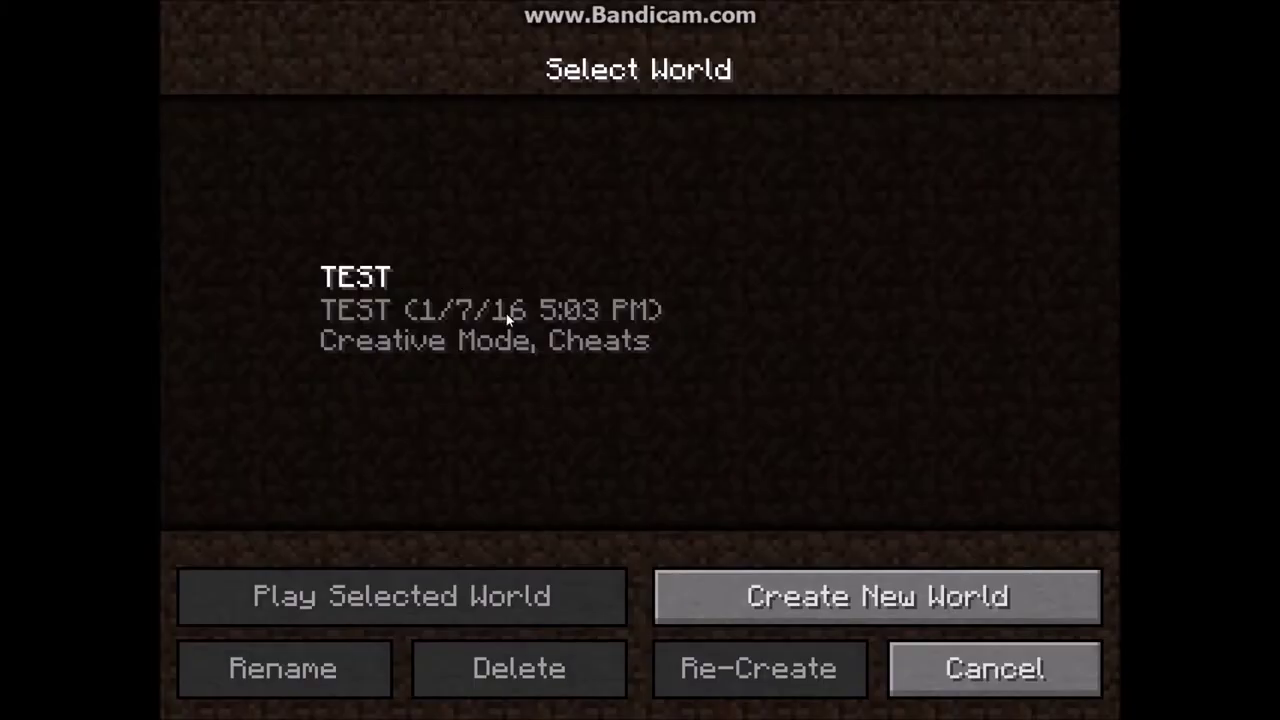
double_click(506, 313)
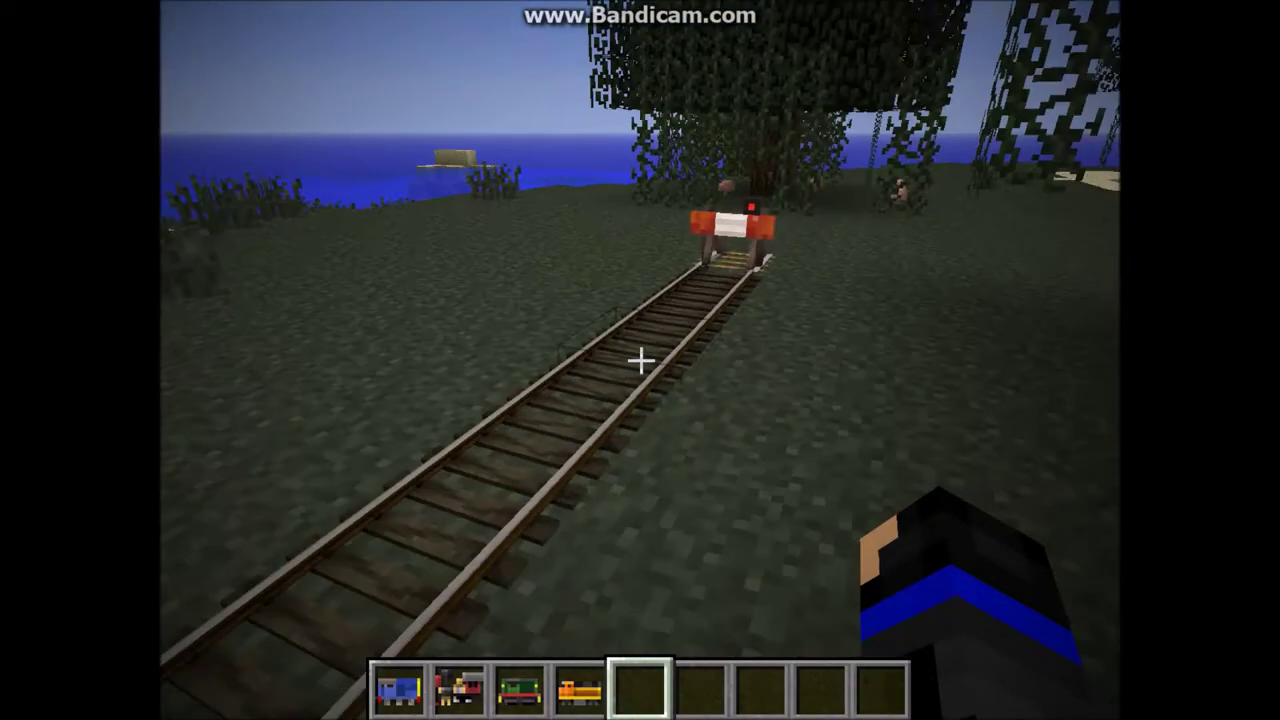
- Place the blue locomotive on the track, board it to test it, and dismount
scroll(640, 360, "up", 2)
scroll(640, 360, "down", 1)
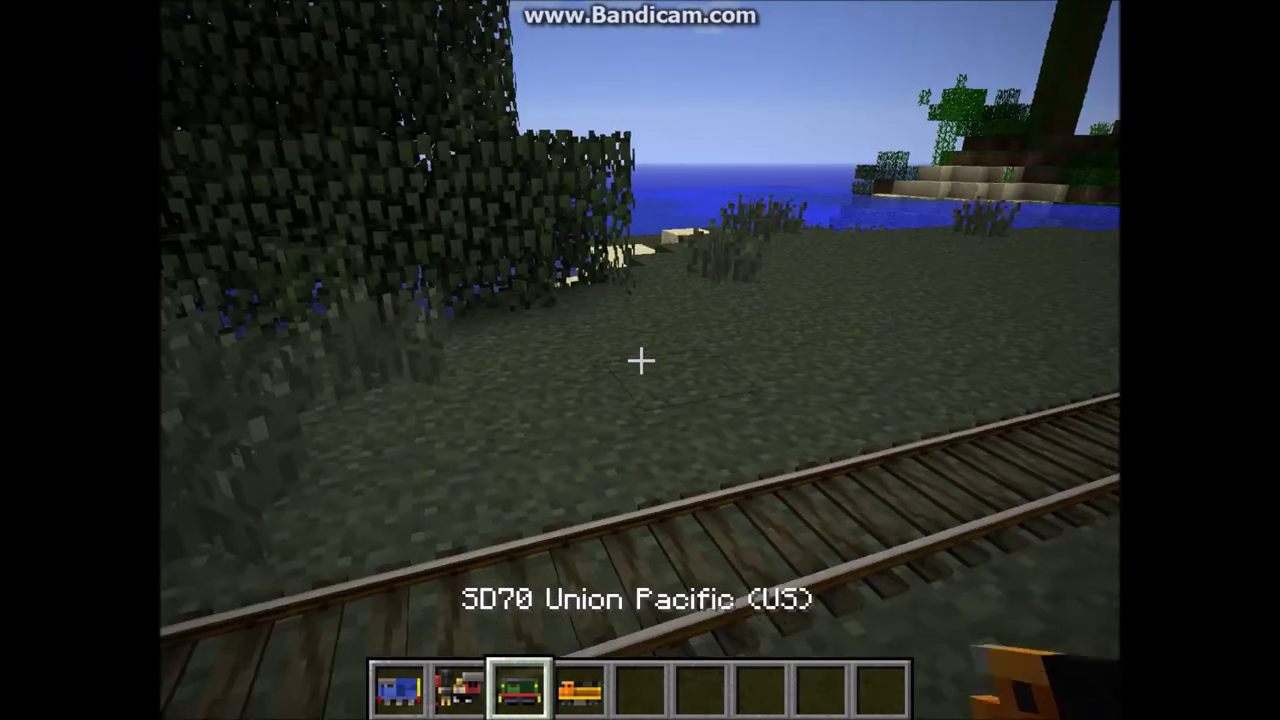
scroll(640, 360, "up", 3)
right_click(640, 360)
scroll(640, 360, "down", 4)
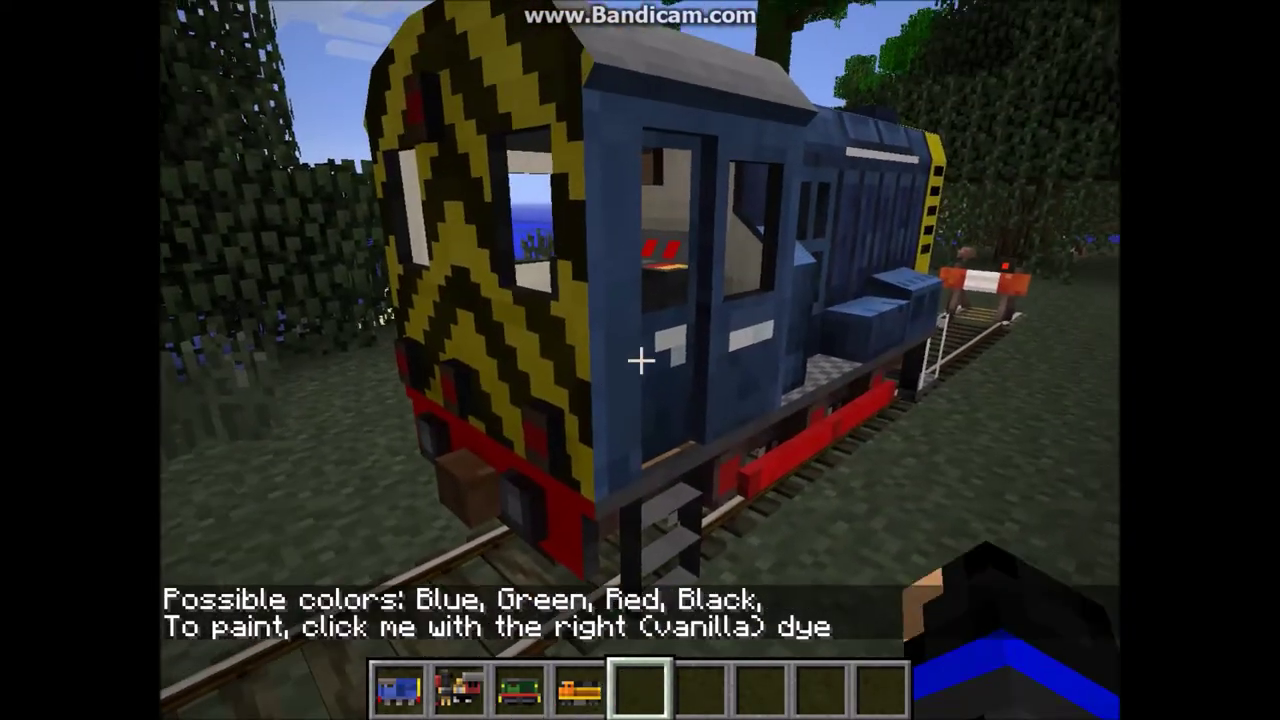
right_click(640, 360)
key("shift")
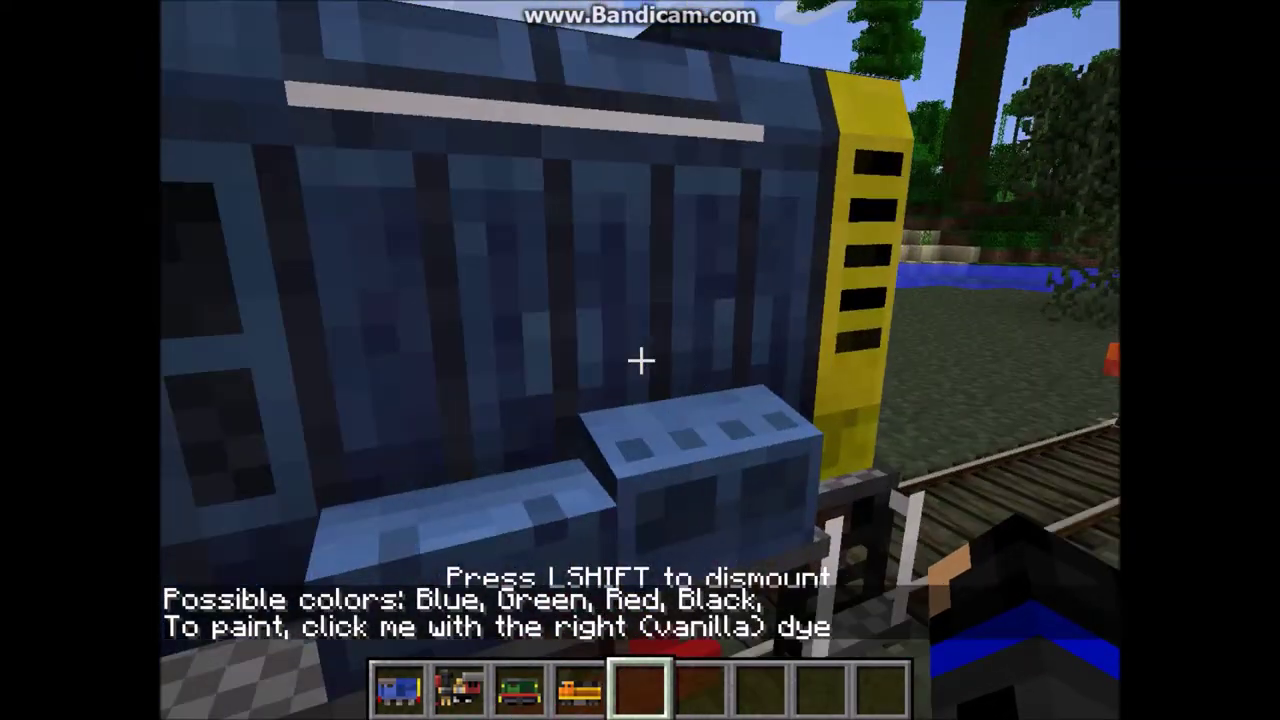
- Place the red and black steam locomotive on the track, board it to test it, and dismount
scroll(640, 360, "up", 3)
right_click(640, 360)
scroll(640, 360, "down", 3)
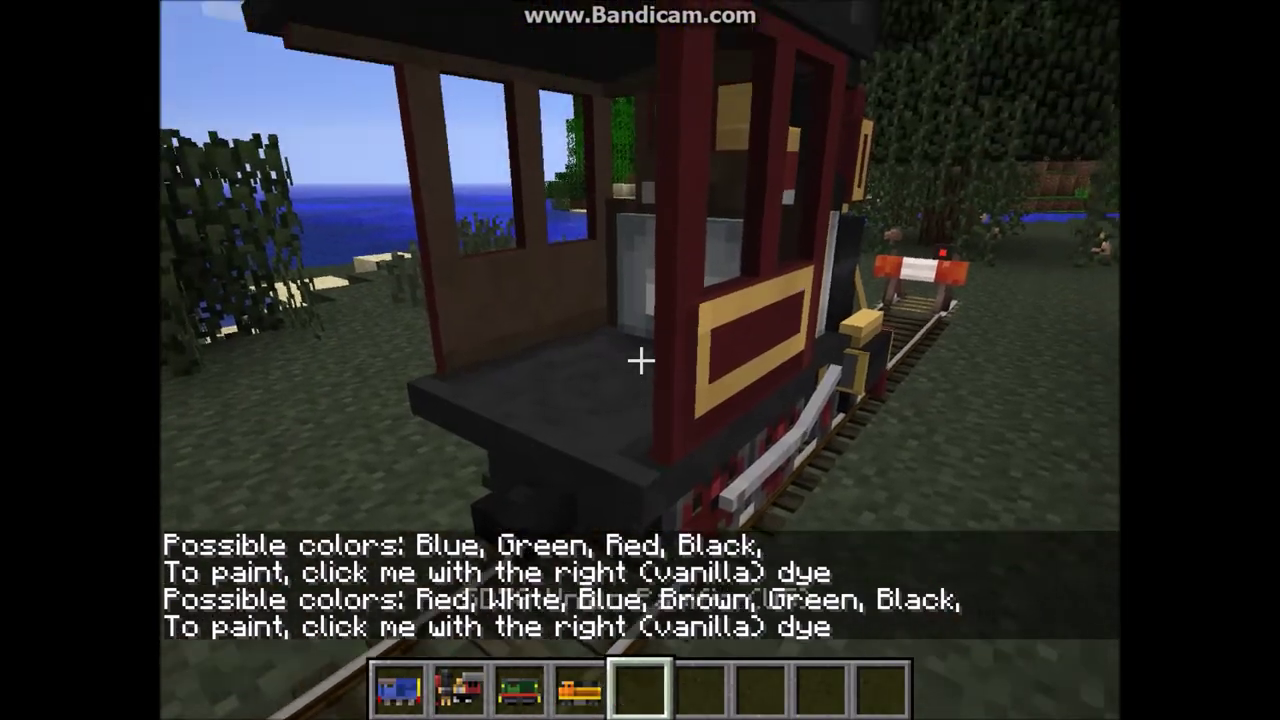
right_click(640, 360)
key("shift")
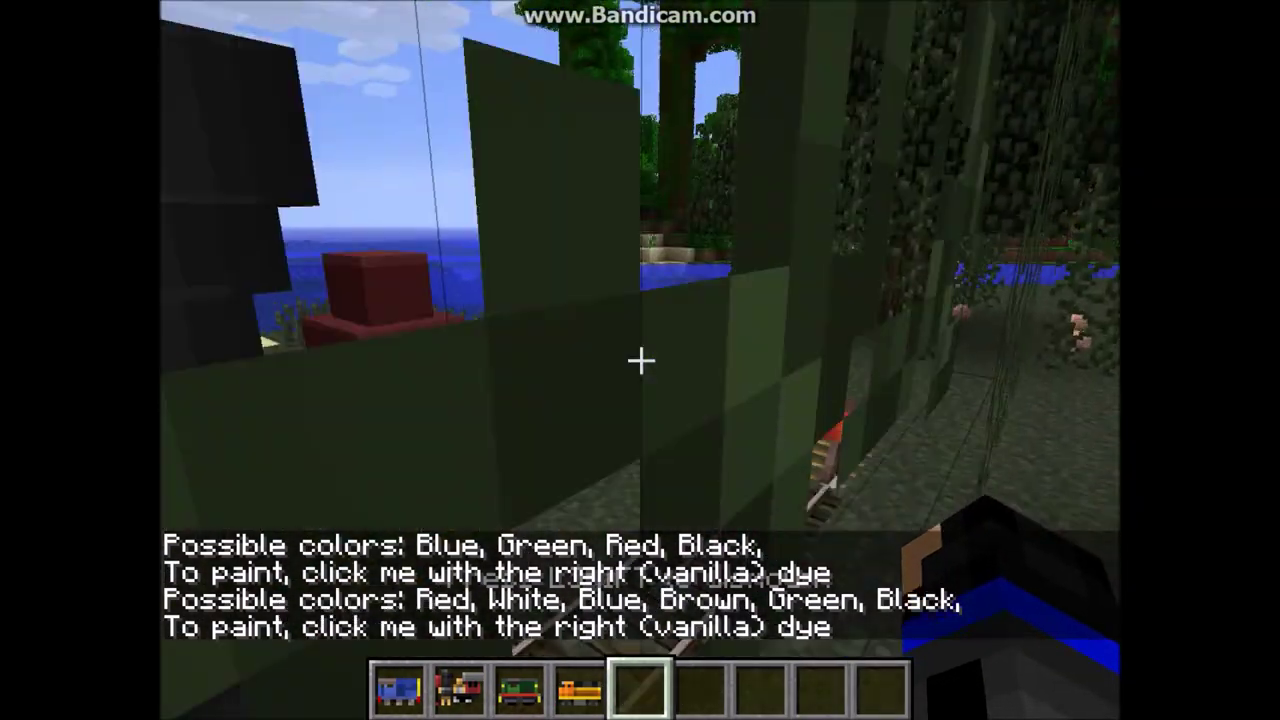
- Place the green locomotive on the track, board it to test it, and dismount
scroll(640, 360, "up", 2)
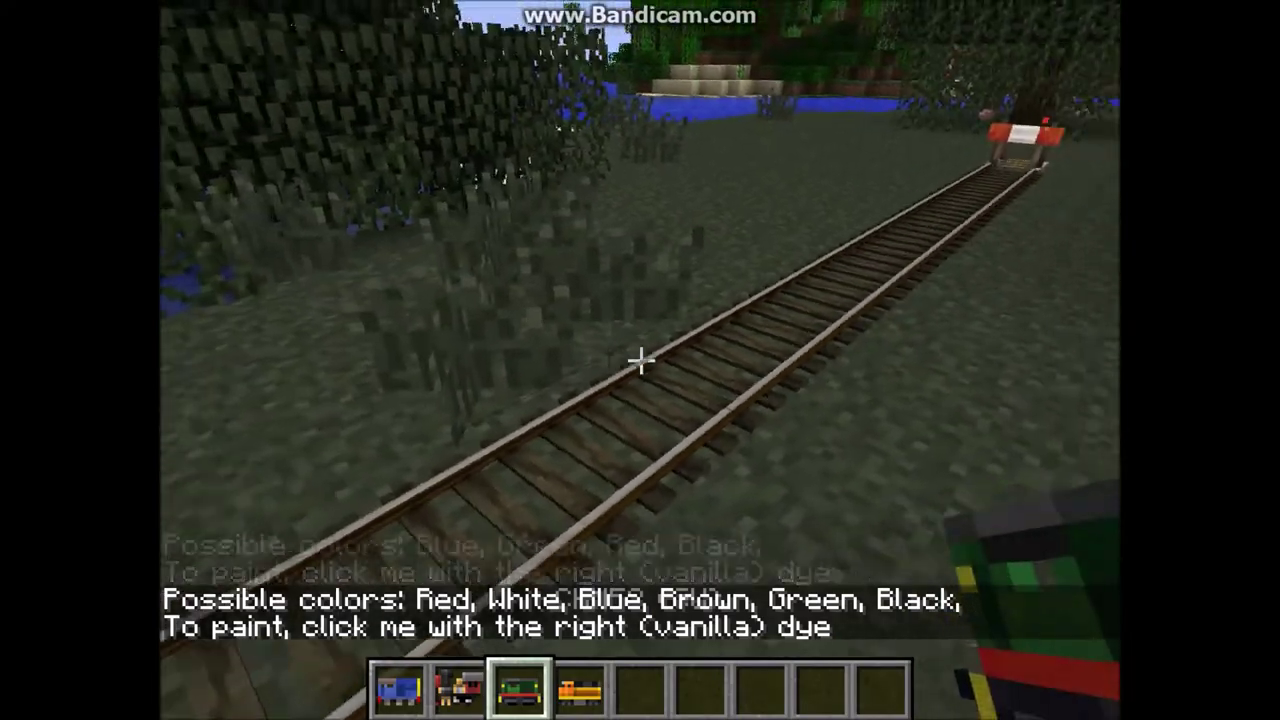
right_click(640, 360)
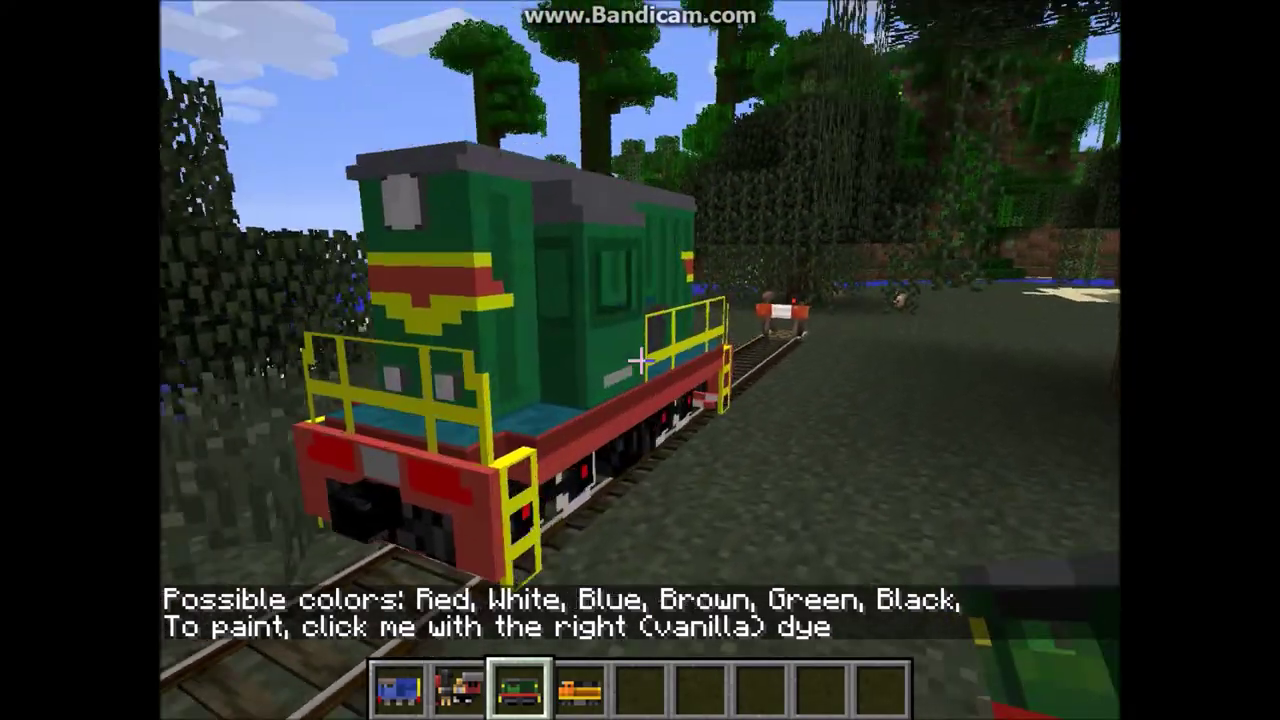
scroll(640, 360, "down", 3)
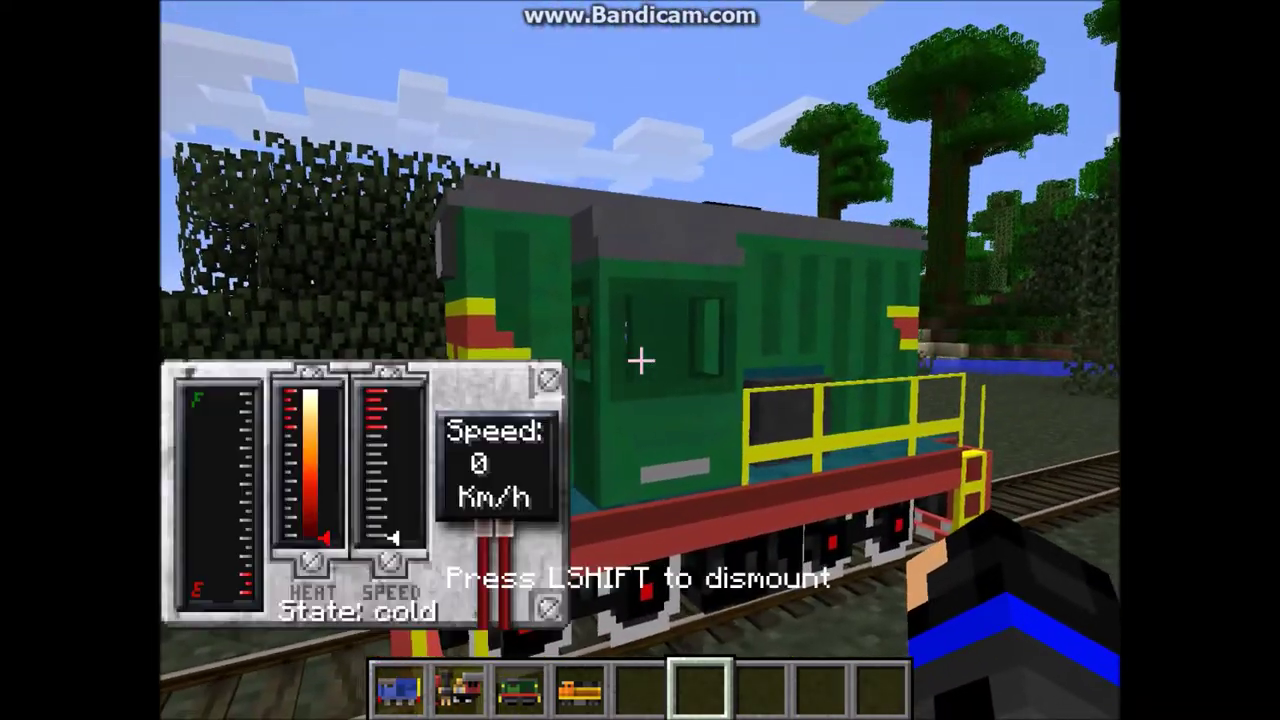
right_click(640, 360)
key("shift")
- Add Lapis Lazuli from the creative inventory's Materials to the hotbar
key("e")
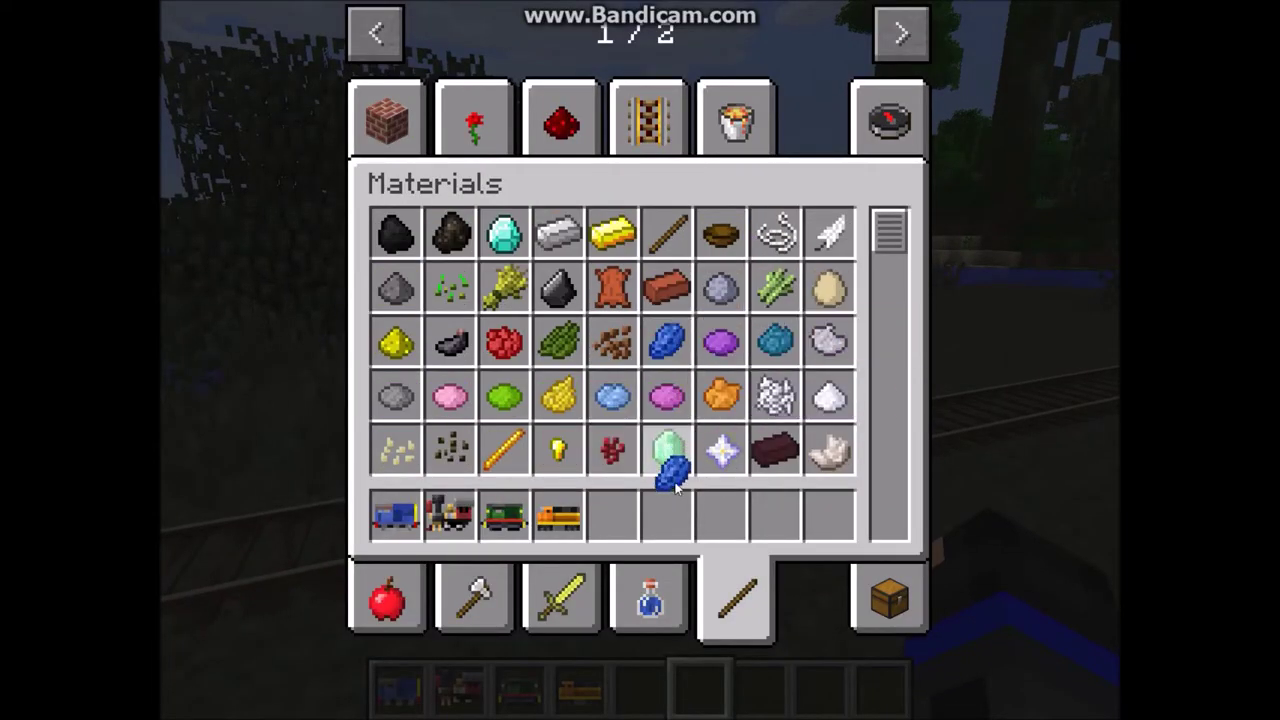
left_click(633, 527)
key("e")
- Place the SD70 Union Pacific (US) locomotive on the track and apply the Lapis Lazuli dye to it
scroll(640, 360, "up", 1)
scroll(640, 360, "up", 1)
right_click(640, 360)
scroll(640, 360, "down", 1)
right_click(640, 360)
scroll(640, 360, "down", 3)
- Board the SD70 Union Pacific (US) locomotive to test it, and dismount
key("w")
scroll(640, 360, "up", 1)
right_click(640, 360)
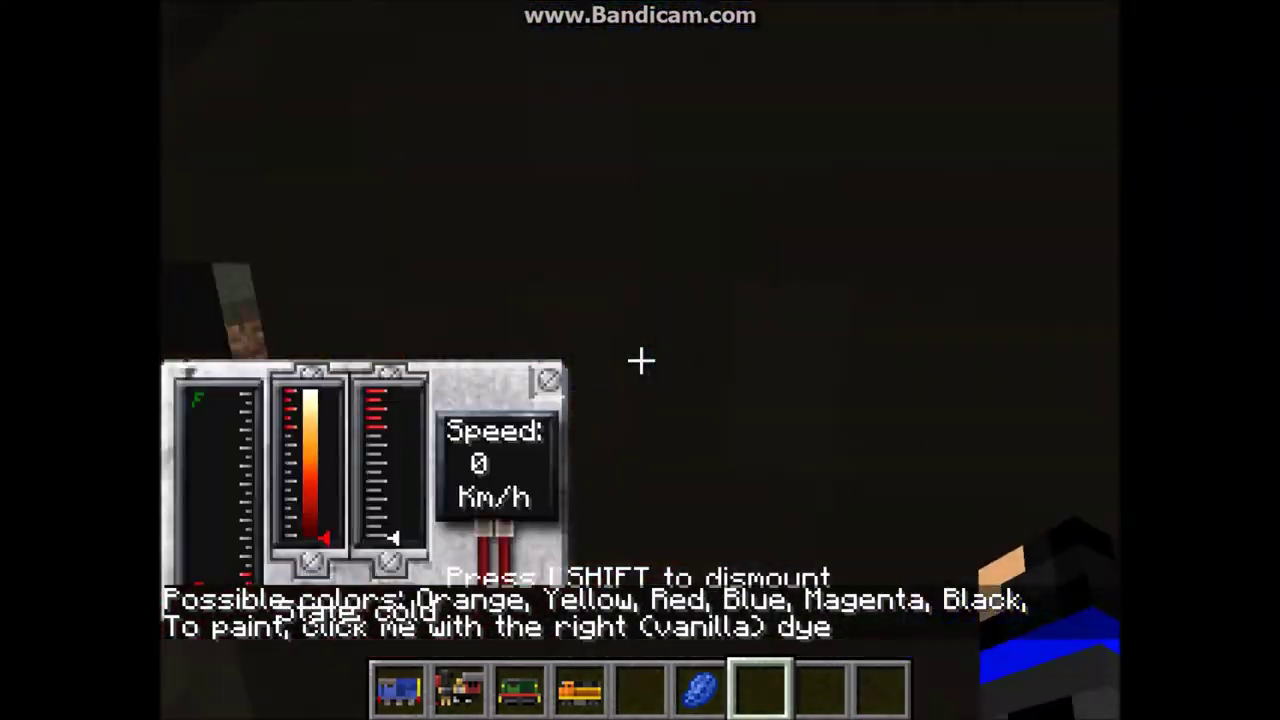
key("shift")
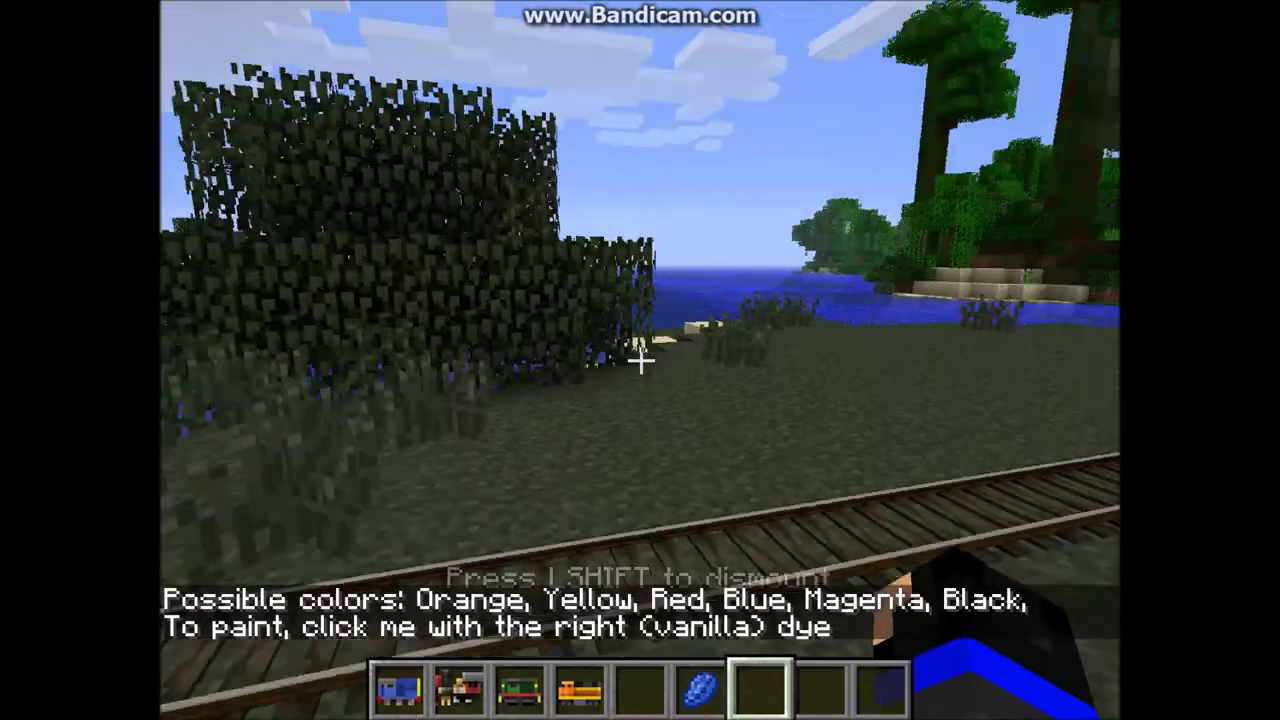
- Move the Lapis Lazuli to the seventh hotbar slot and add Rose Red from the creative inventory's Materials to the fifth slot
key("e")
key("e")
key("e")
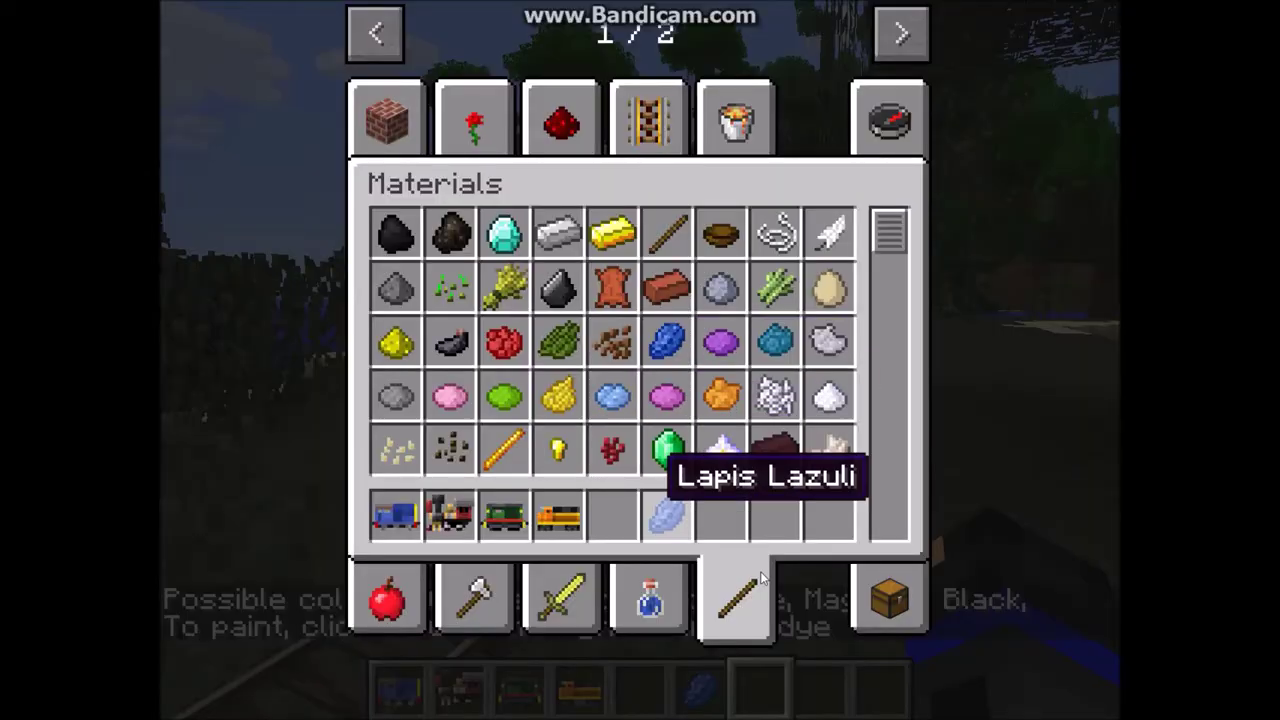
left_click(667, 514)
left_click(722, 514)
left_click(505, 342)
left_click(614, 516)
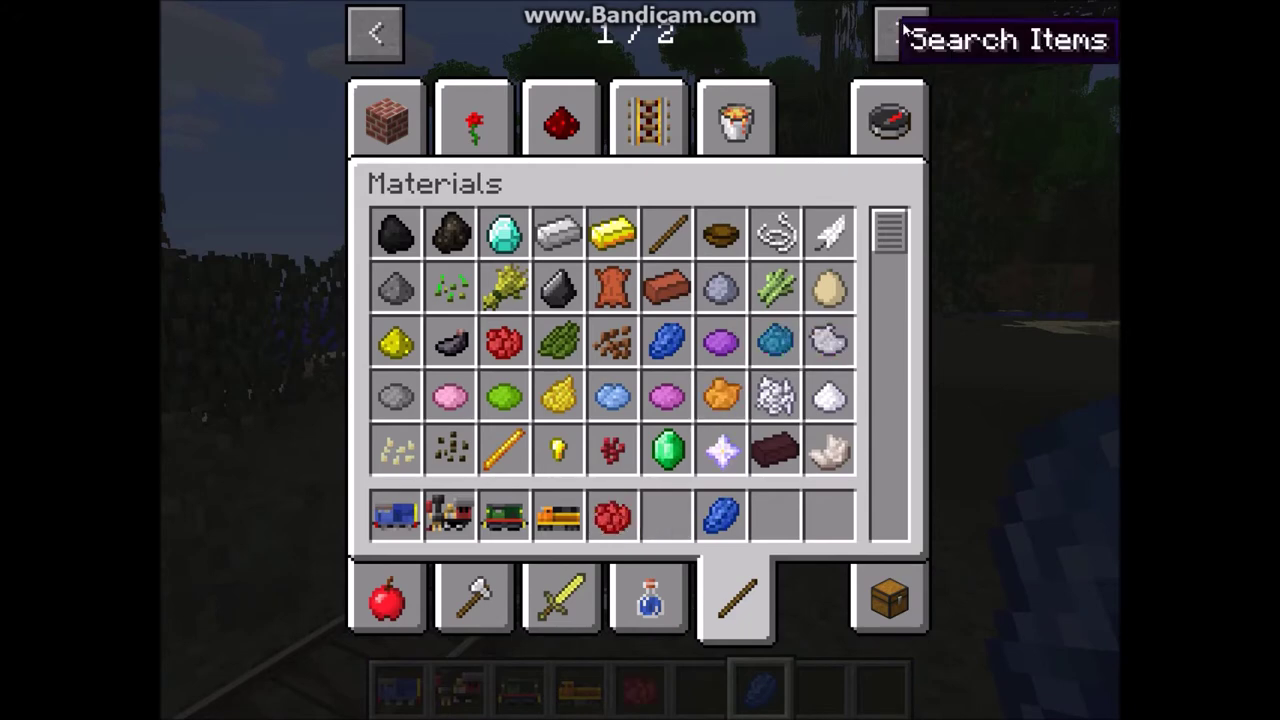
- Add the SD40 Santa Fe (U.S.) locomotive from the Traincraft creative items to the sixth hotbar slot
left_click(900, 33)
left_click(385, 113)
scroll(612, 518, "down", 5)
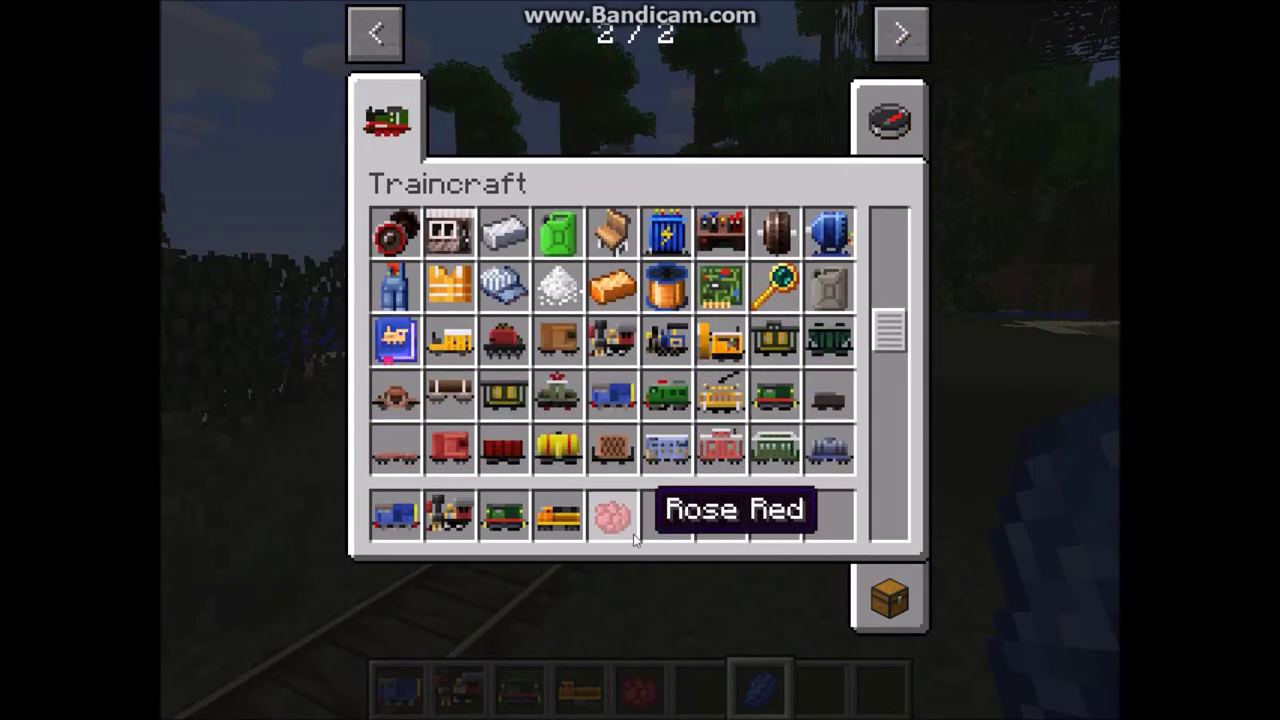
scroll(690, 470, "down", 4)
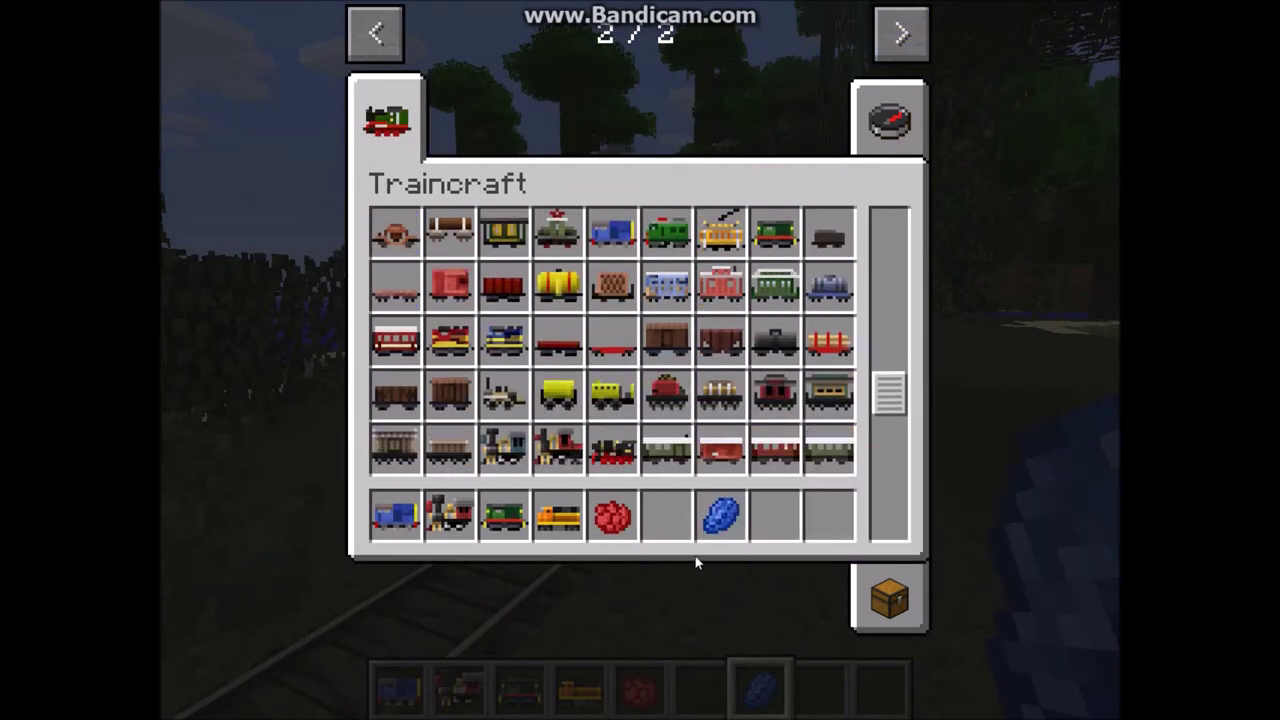
scroll(745, 440, "down", 2)
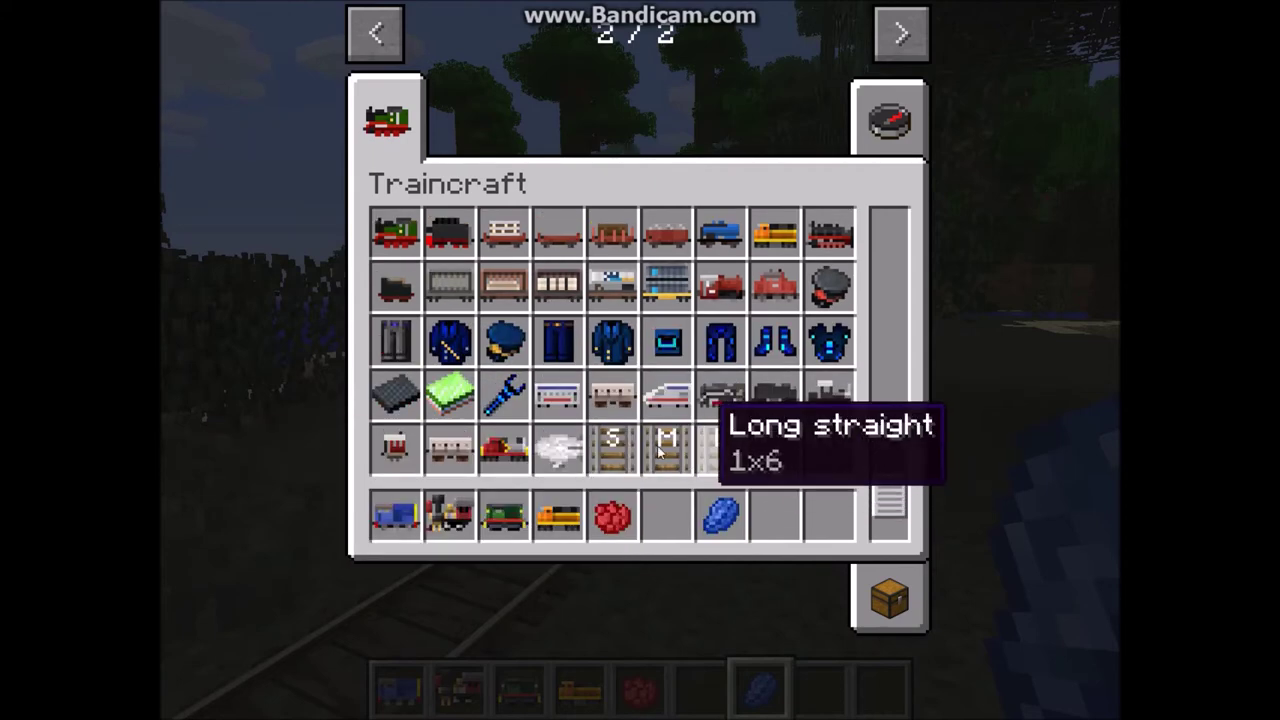
left_click(517, 465)
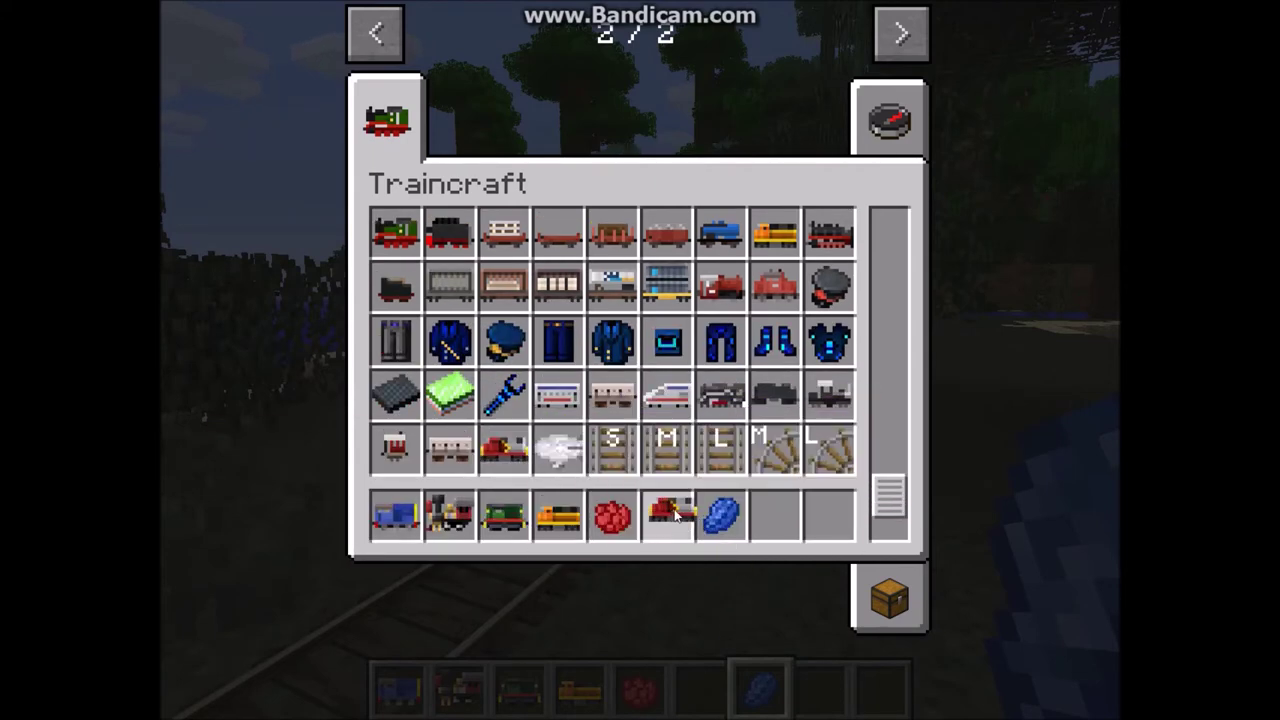
left_click(675, 513)
- Add the red GP-7 (US) and the similar blue-and-yellow locomotive from the Traincraft items to the last two hotbar slots
scroll(592, 468, "up", 2)
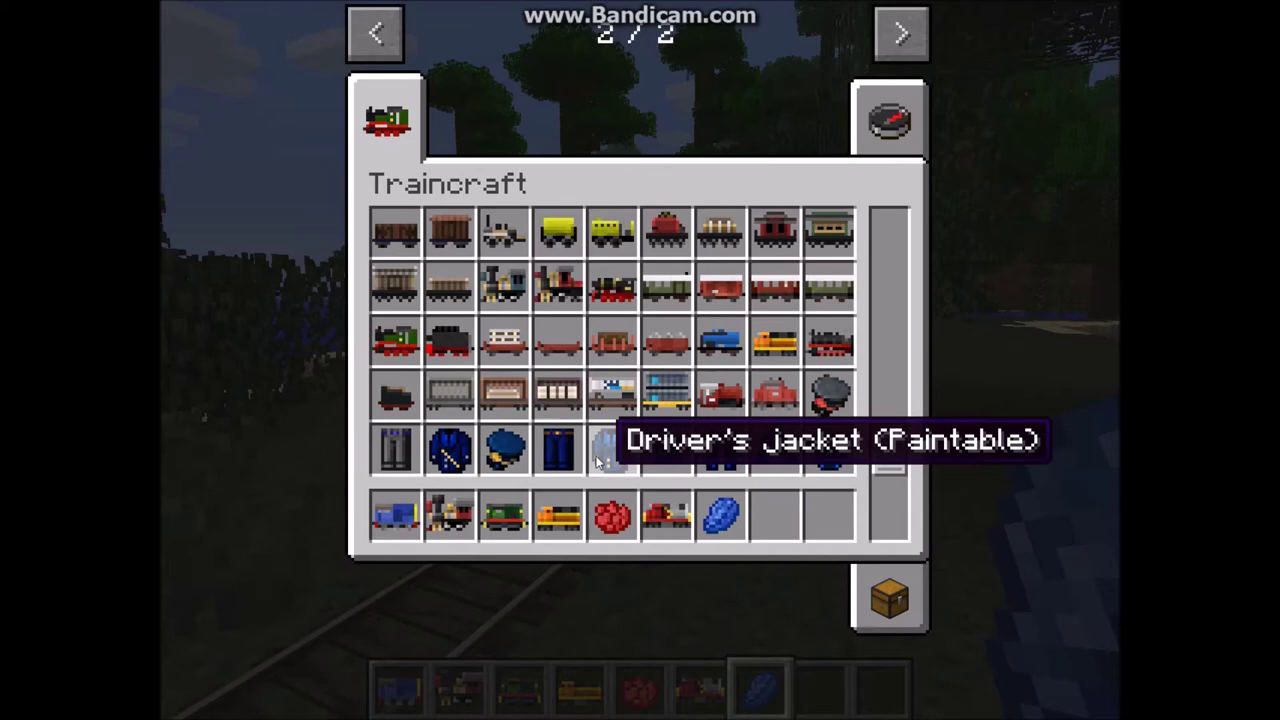
scroll(598, 462, "up", 3)
left_click(685, 508)
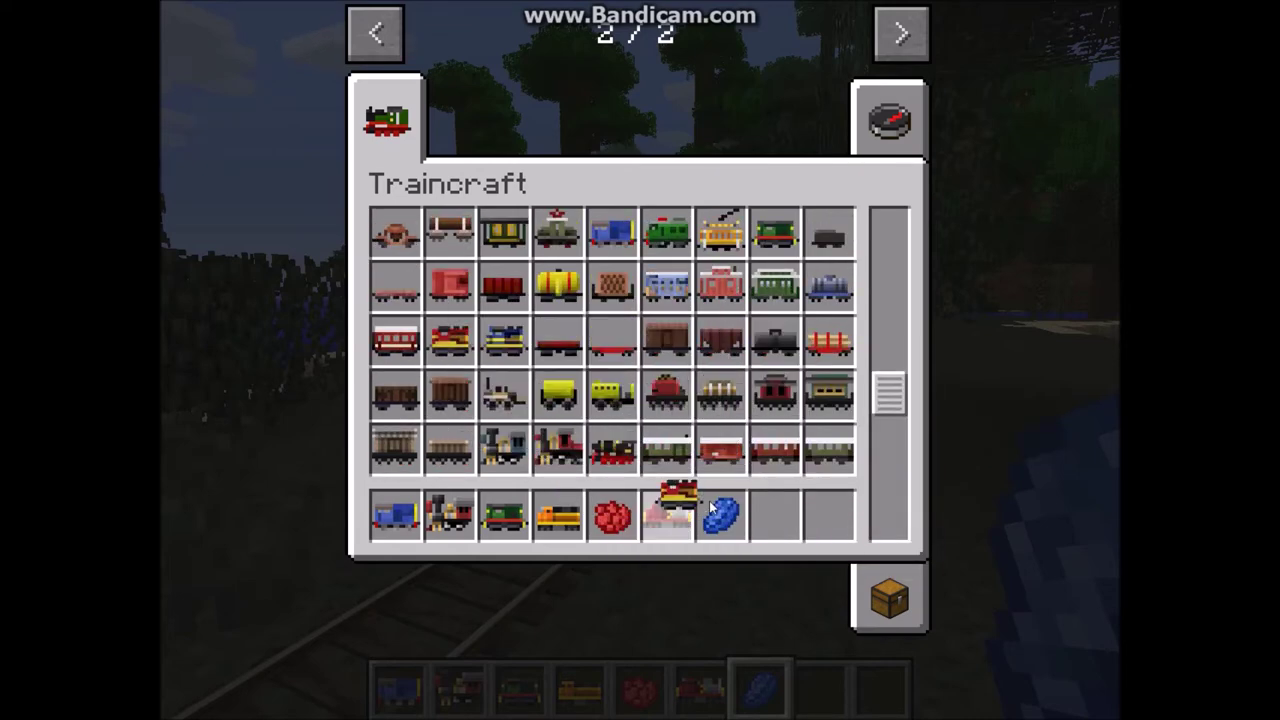
left_click(772, 518)
left_click(507, 345)
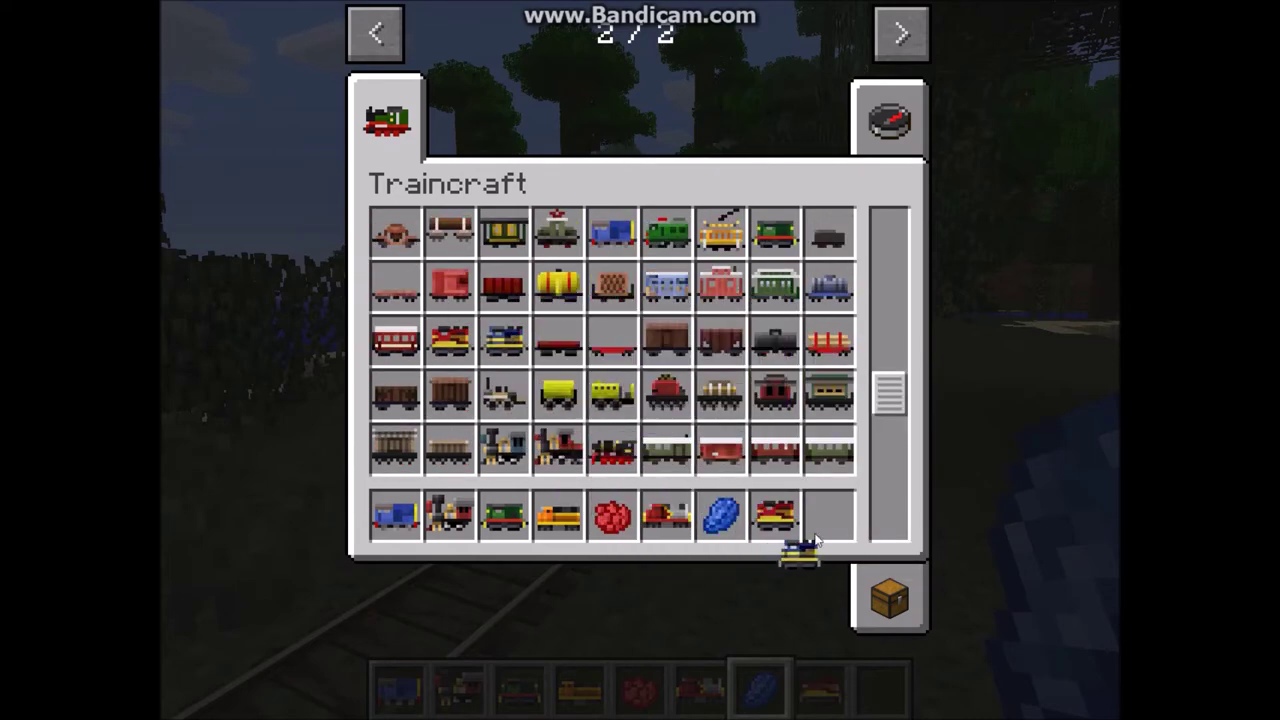
left_click(818, 518)
key("e")
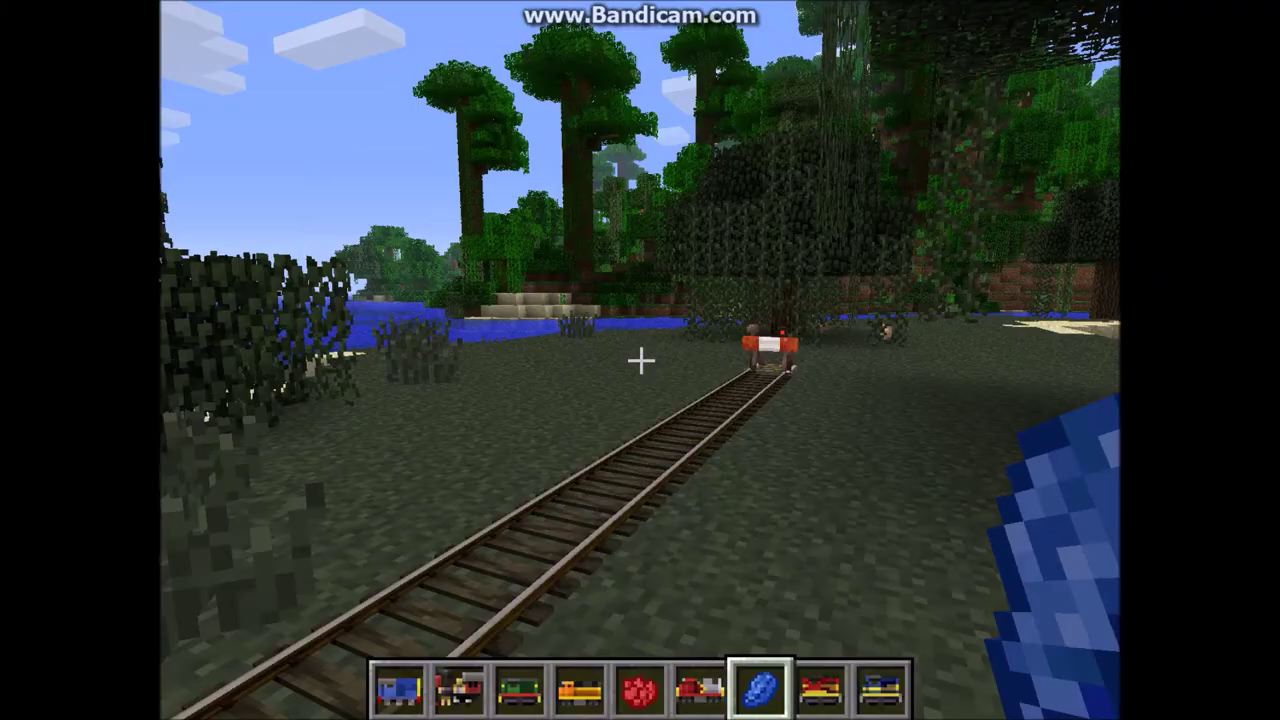
- Hold the SD40 Santa Fe (U.S.) locomotive from the hotbar, ready for placement on the track
scroll(641, 360, "down", 1)
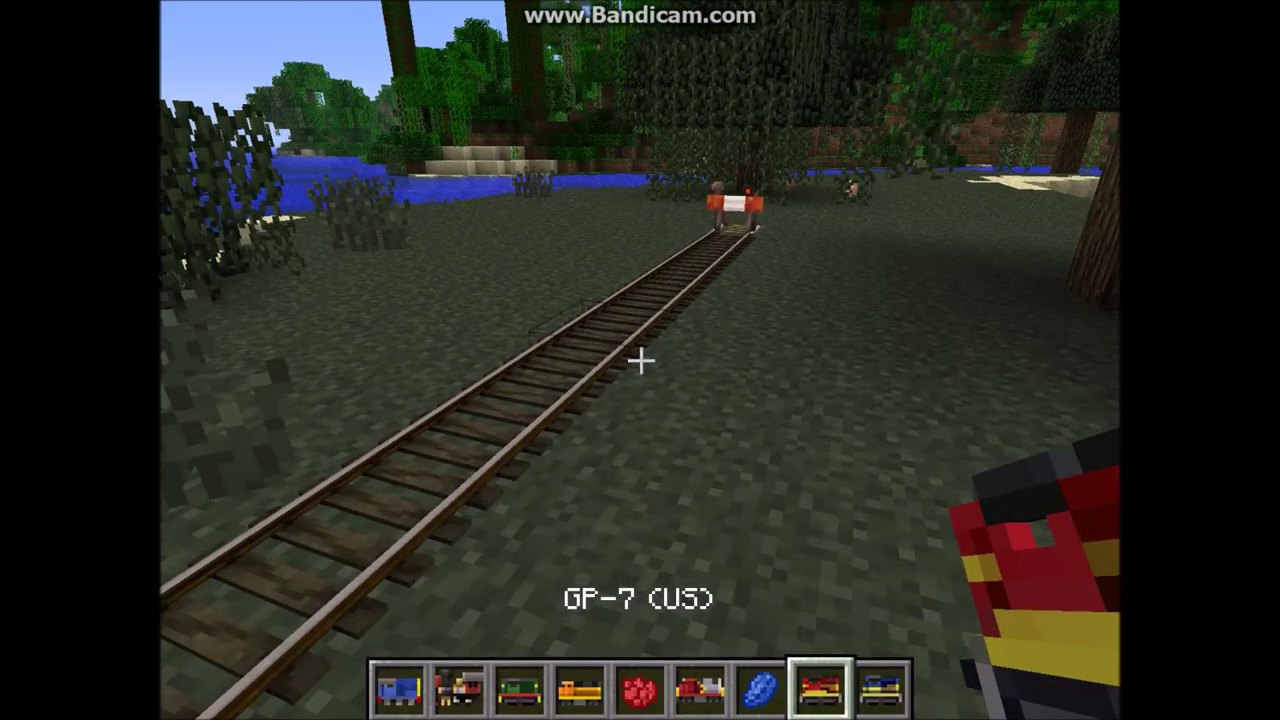
scroll(641, 360, "up", 2)
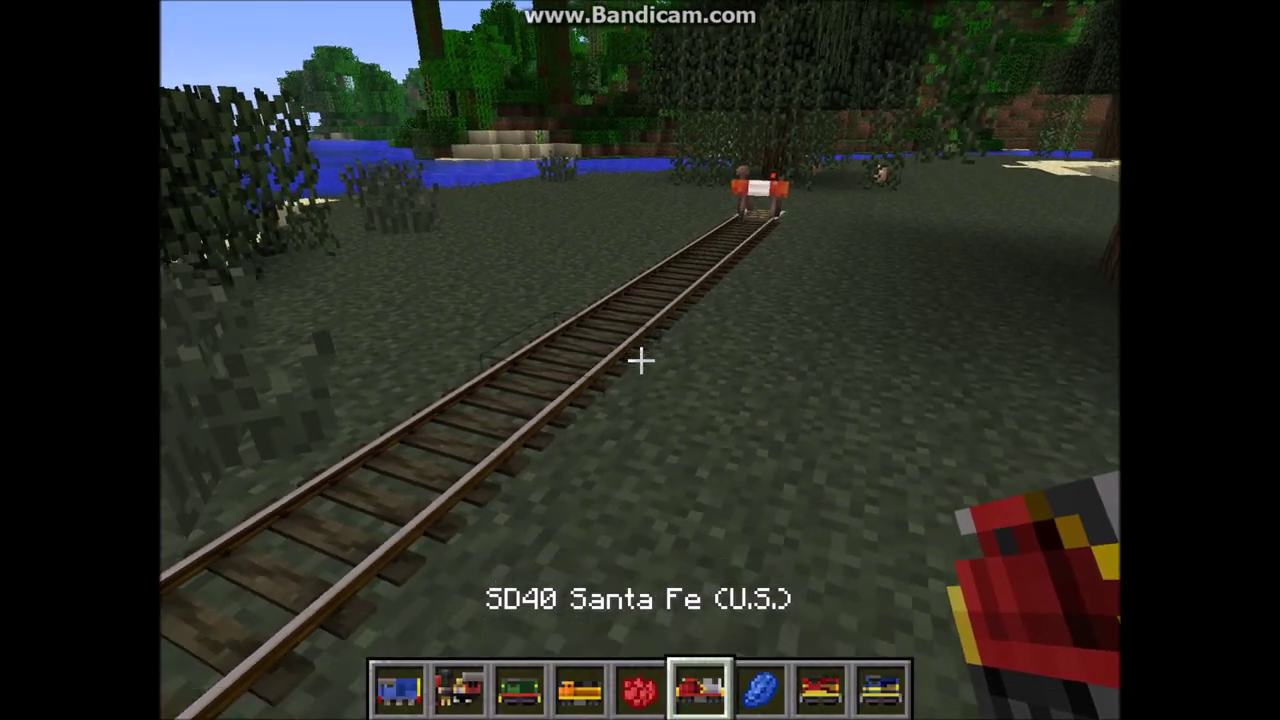